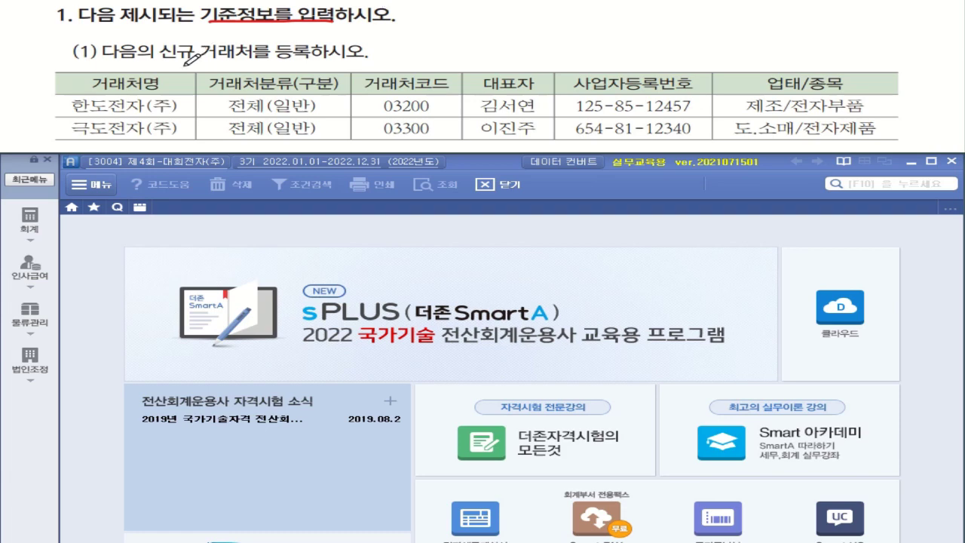
drag(167, 65, 300, 65)
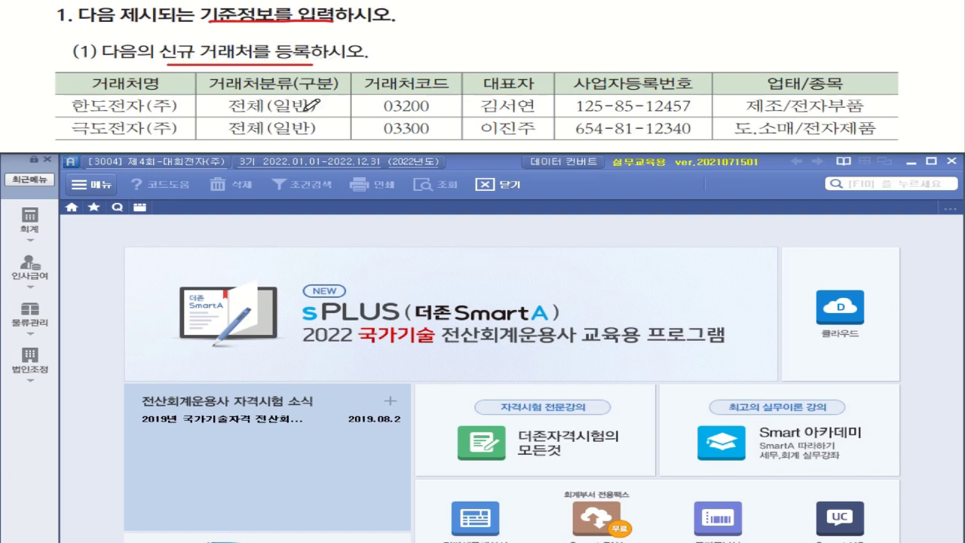
mouse_move(310, 107)
mouse_down()
mouse_move(276, 98)
mouse_move(312, 98)
mouse_move(283, 138)
mouse_move(309, 127)
mouse_move(316, 136)
mouse_up()
mouse_move(216, 105)
mouse_down()
mouse_move(229, 100)
mouse_move(225, 125)
mouse_up()
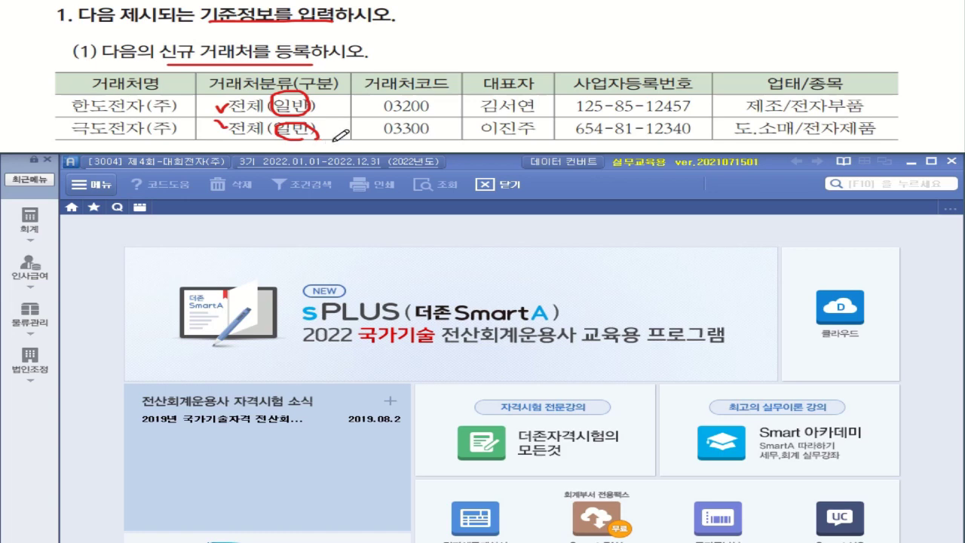
Step: Log in again to company 3004, 제4회-대회전자(주), choosing it from the company code list
click(174, 165)
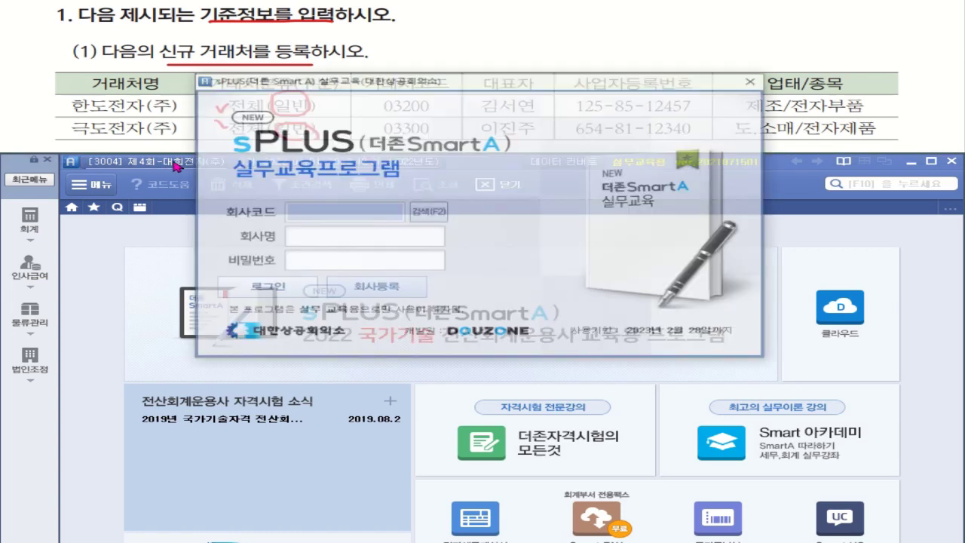
click(434, 214)
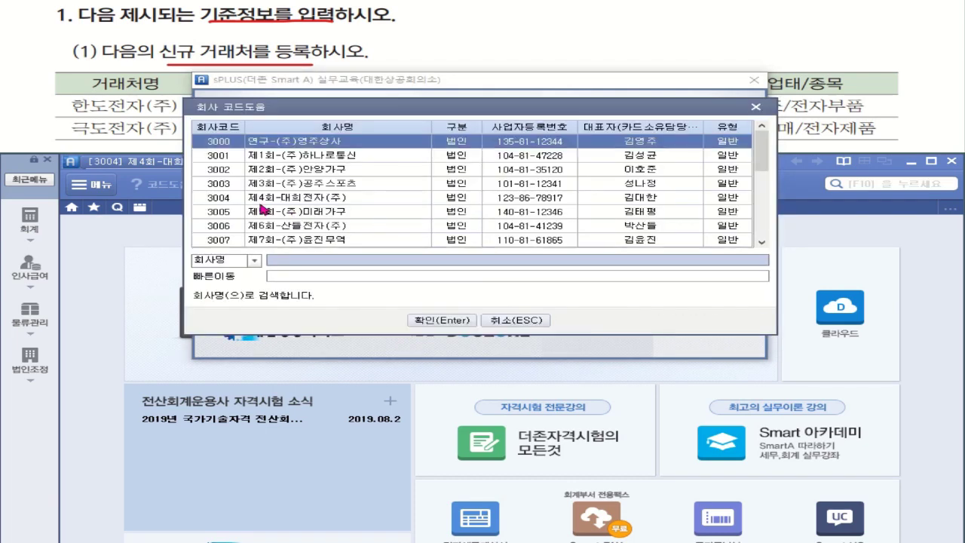
click(279, 203)
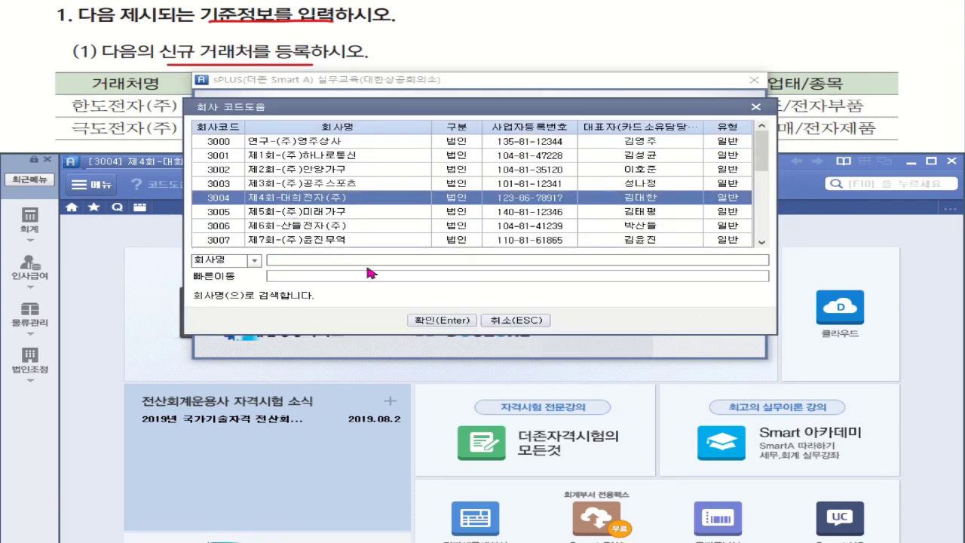
click(440, 320)
click(280, 289)
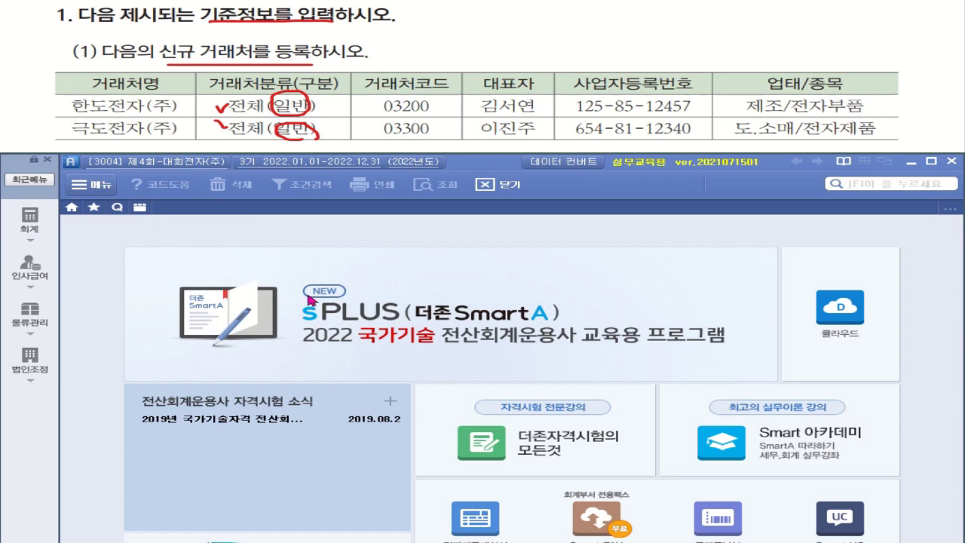
Step: In the accounting module's 거래처등록, add a general (일반) customer with code 03200 and name 한도전자(주)
click(24, 226)
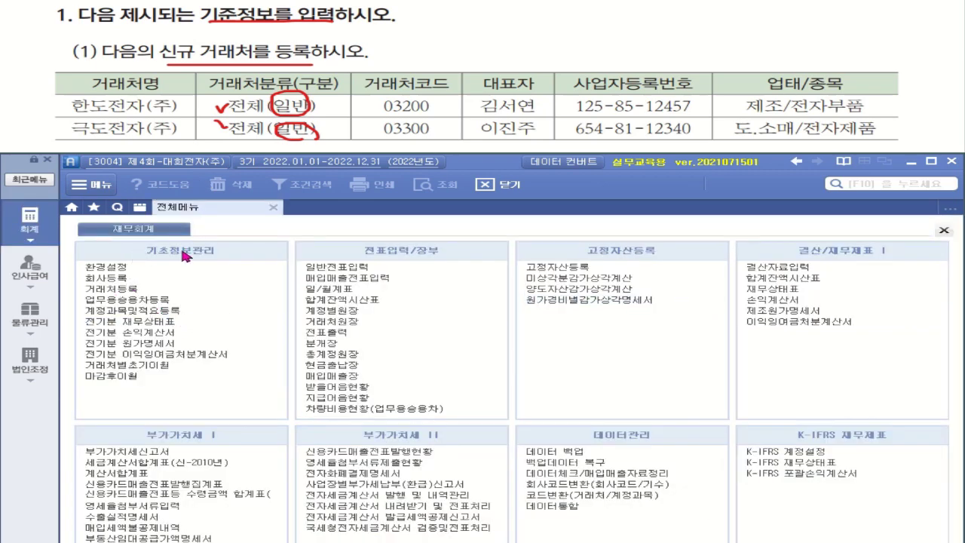
click(134, 288)
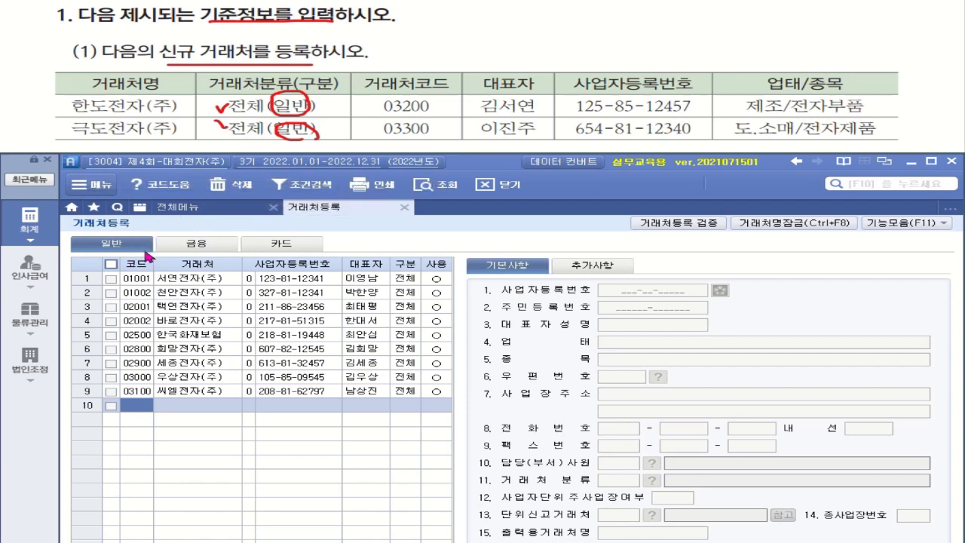
text(03200)
key(Return)
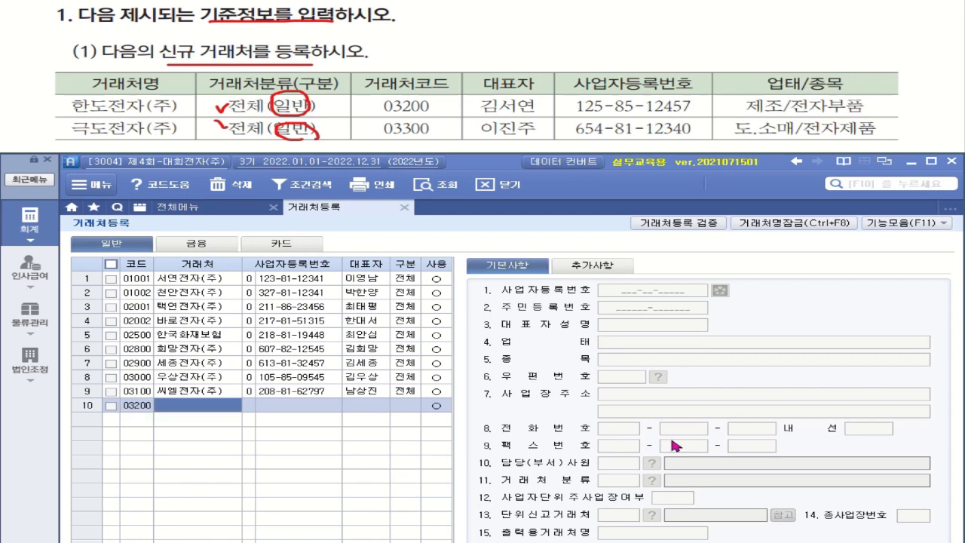
text(하도)
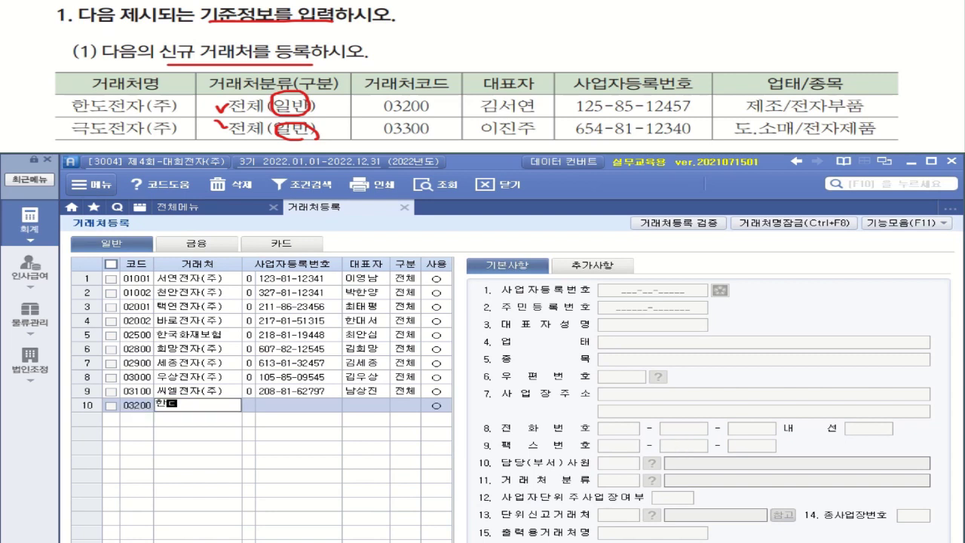
text(저)
text(자)
text((주)
text())
key(Return)
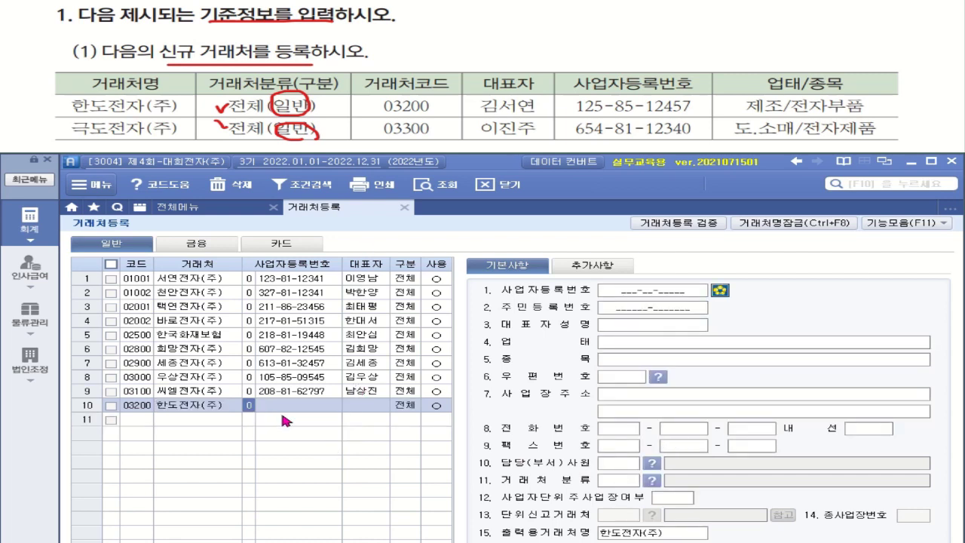
Step: Enter the business registration number and the representative's name for 한도전자(주), as given in the exercise table
key(Return)
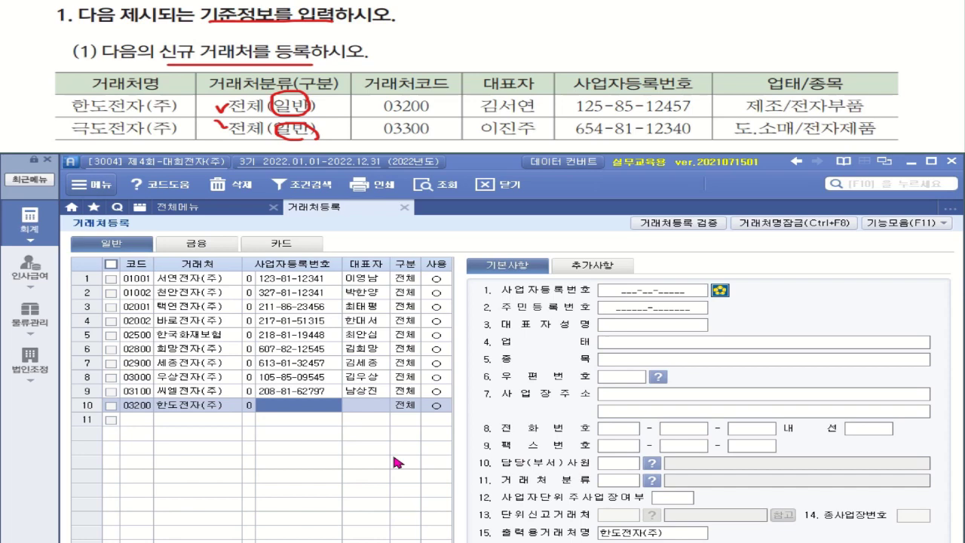
text(12585124)
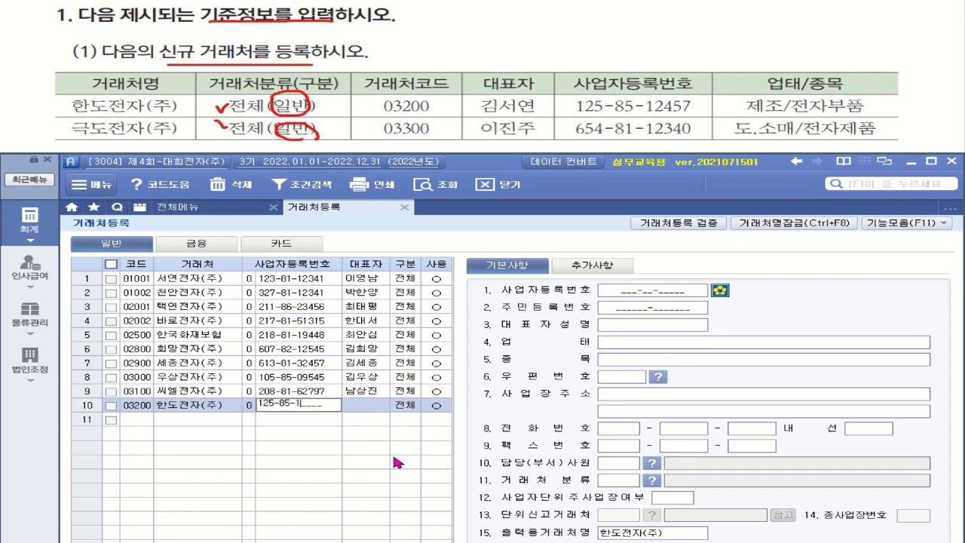
key(Return)
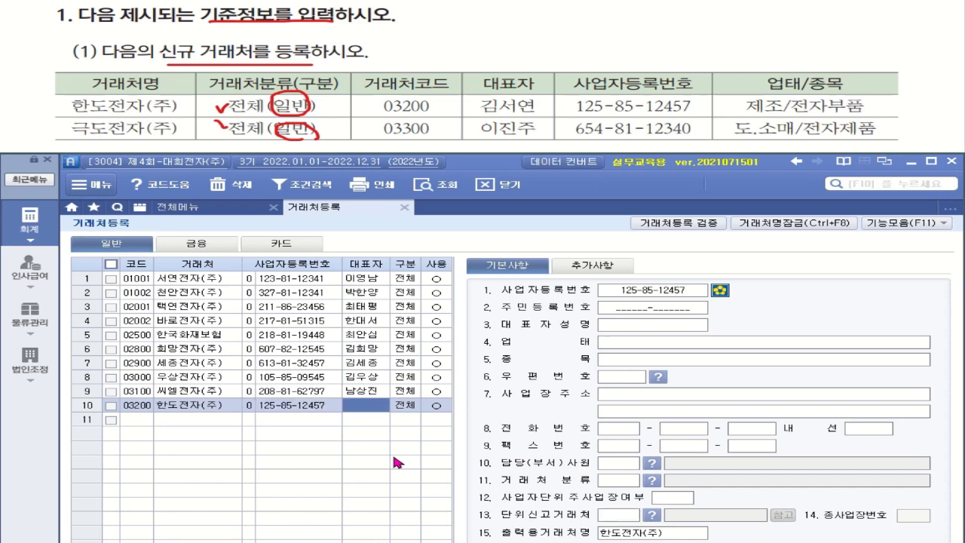
text(ㄱ)
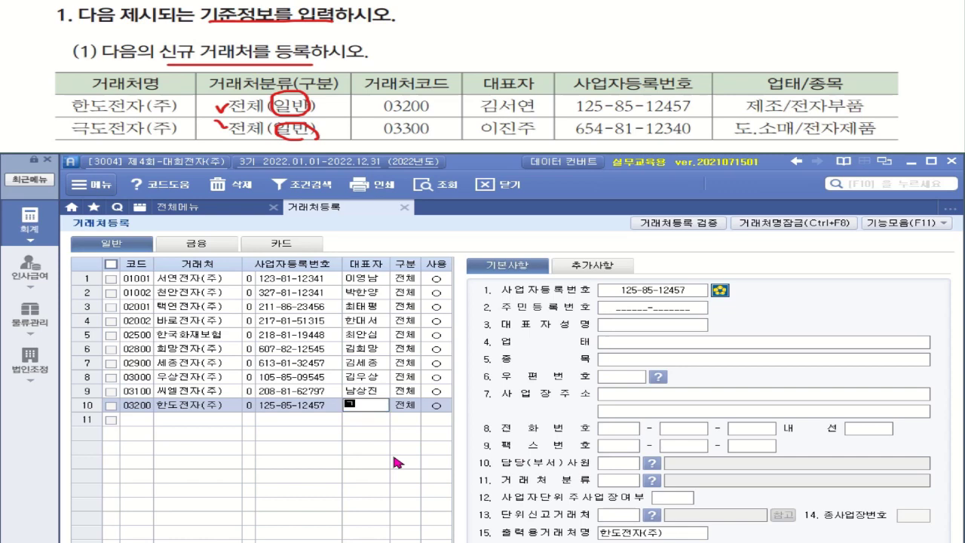
text(김서여)
key(Return)
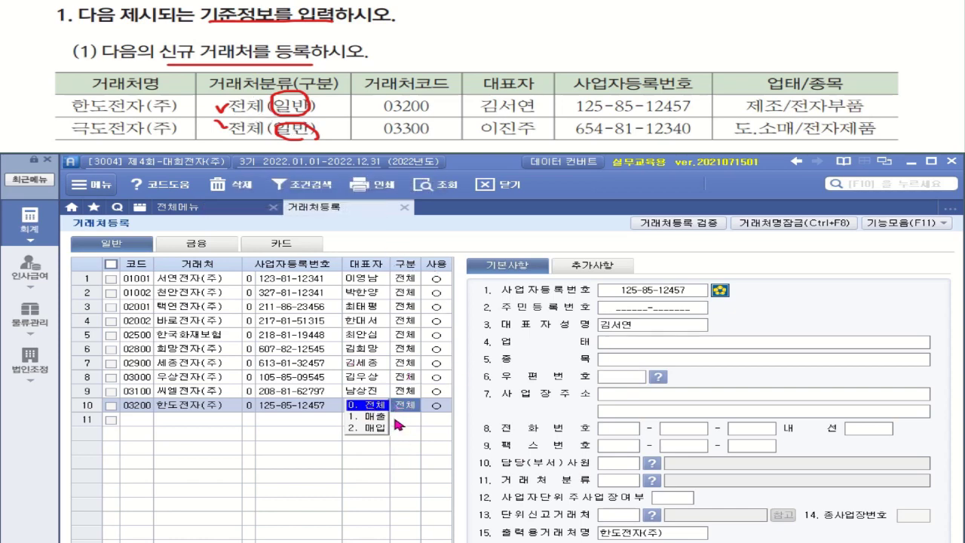
Step: Set 한도전자(주)'s business type (업태) to 제조 and its item (종목) to 전자부품
click(634, 345)
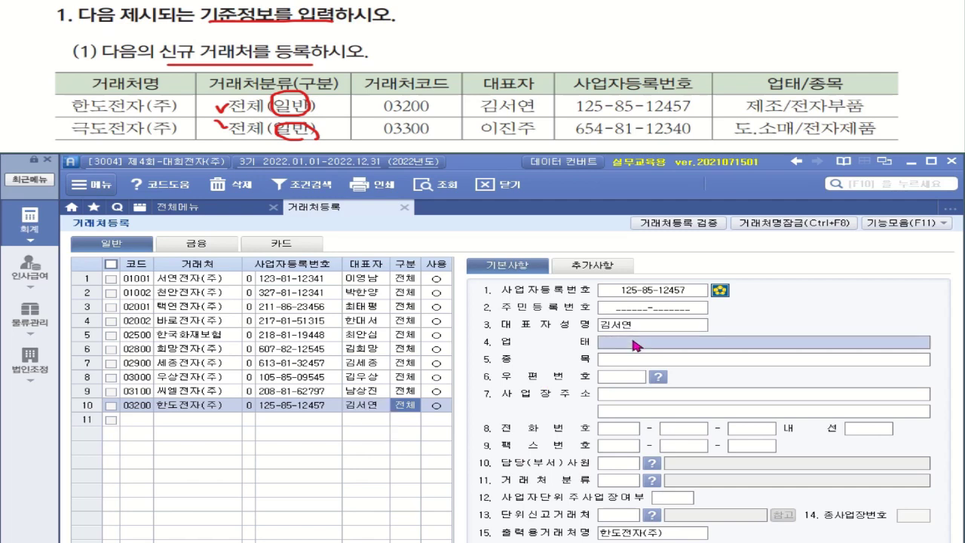
text(ㅈ)
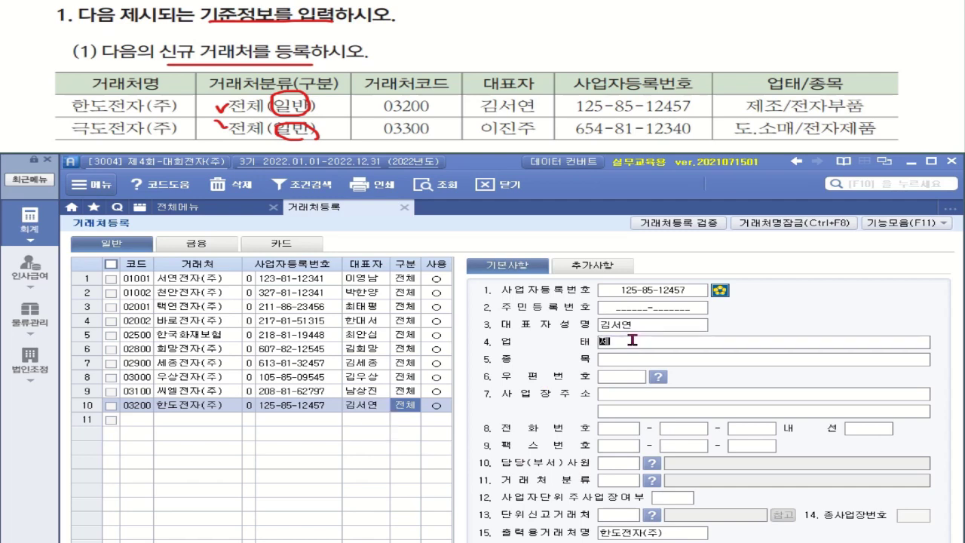
text(조)
key(Return)
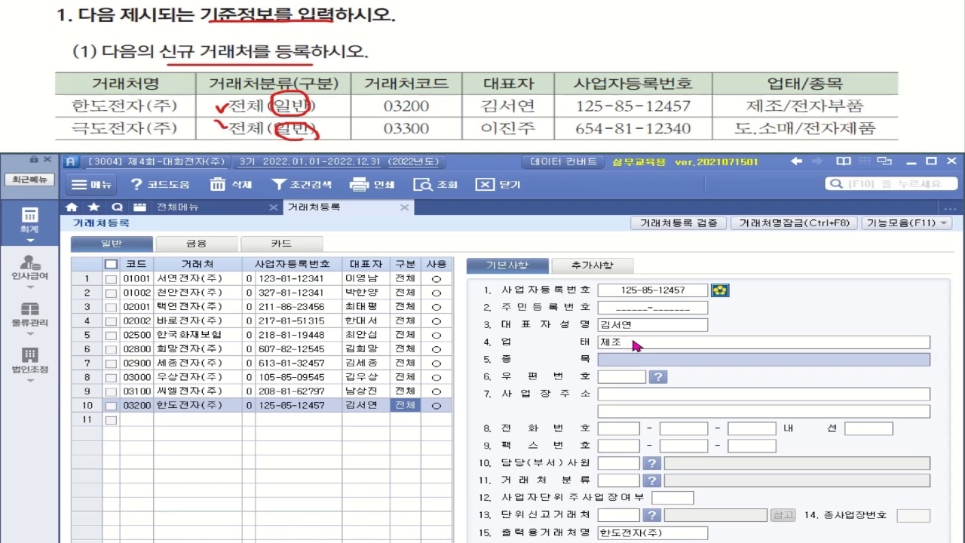
text(전)
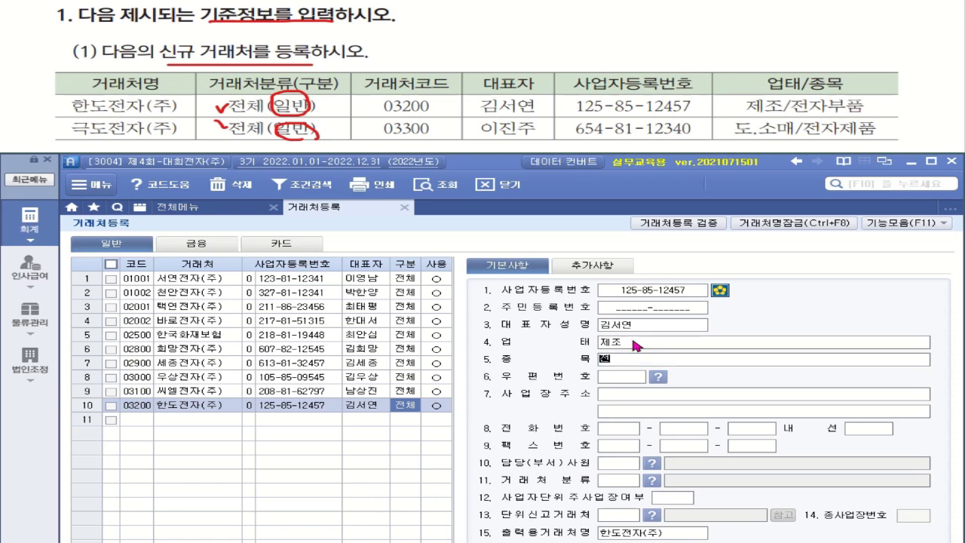
text(자부품)
key(Return)
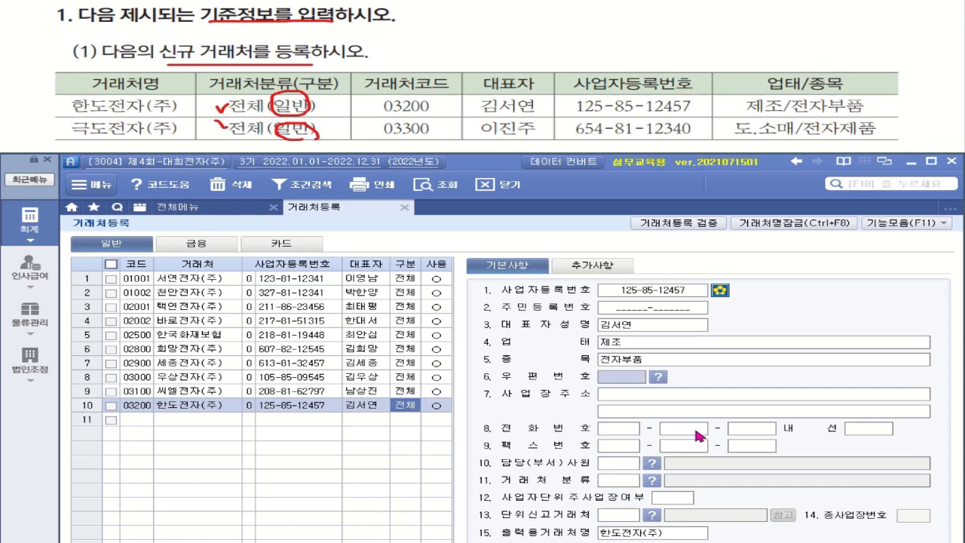
Step: Add another general customer on the following row with code 03300 and name 극도전자(주)
click(146, 420)
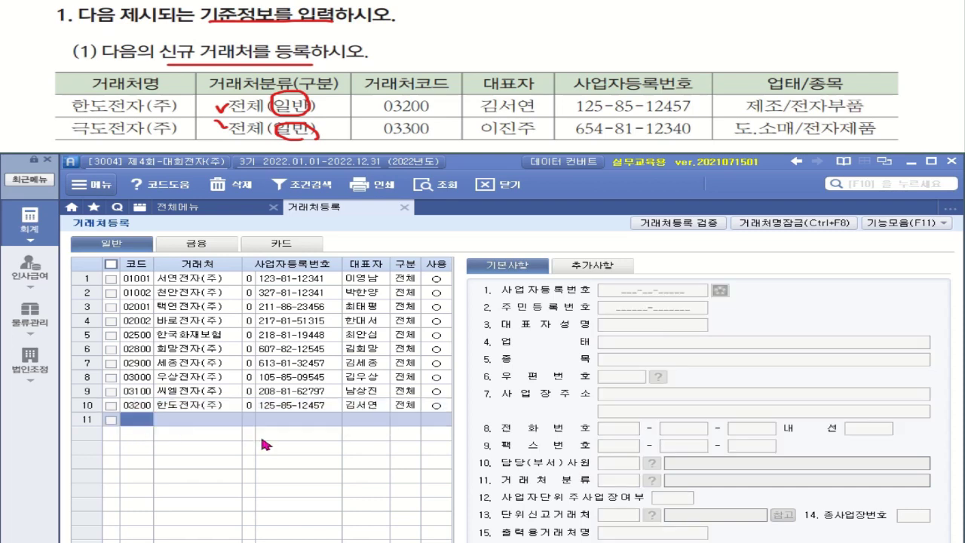
text(03300)
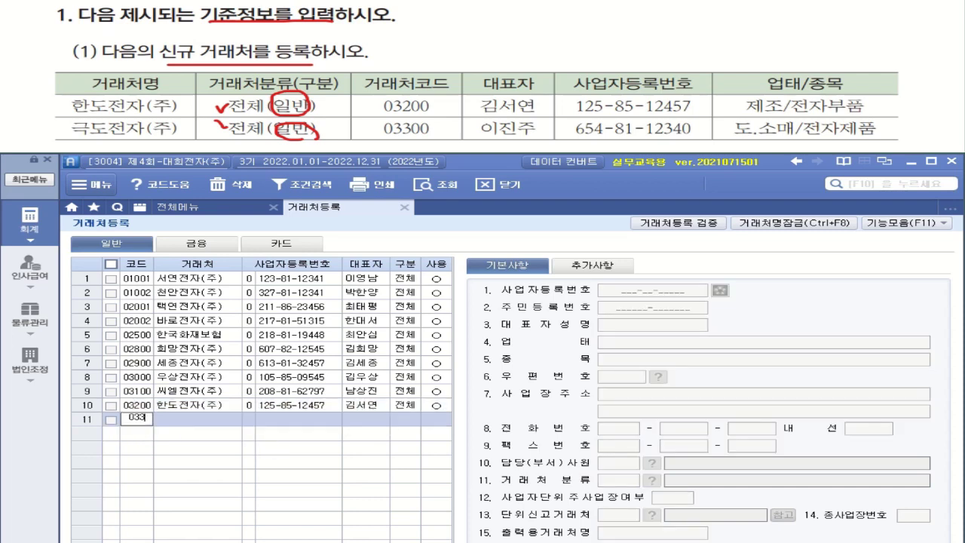
key(Return)
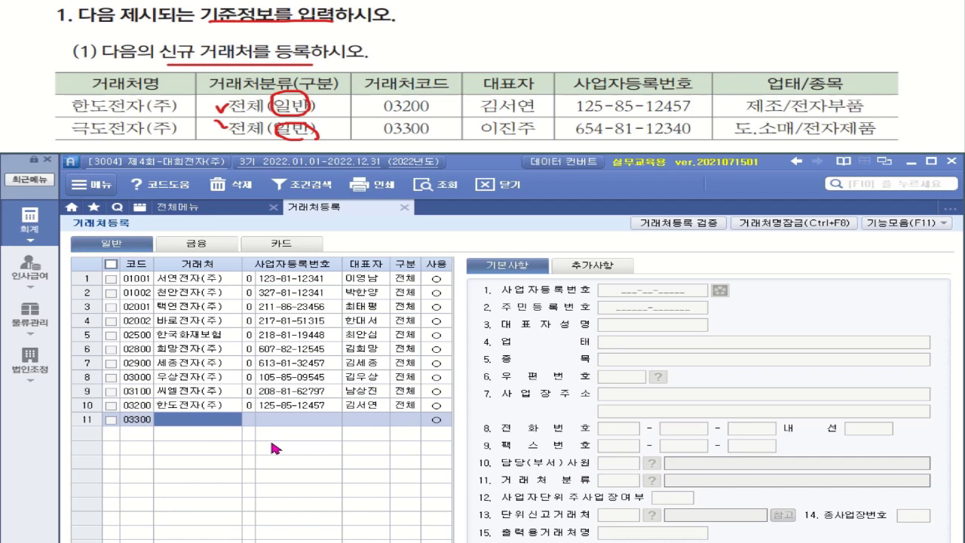
text(ㄱ)
text(극도)
text(전)
text(자()
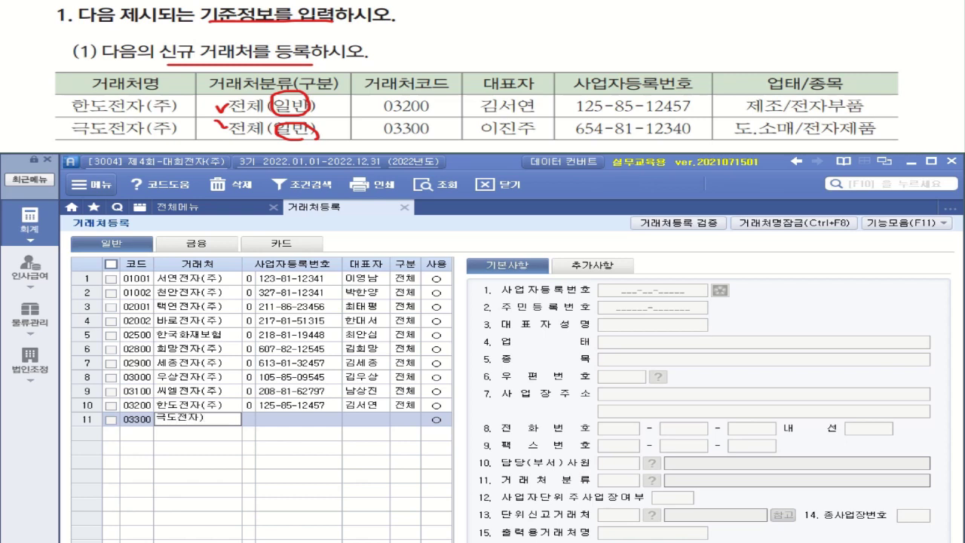
text(ㅈ)
text())
key(Return)
Step: Enter 극도전자(주)'s business registration number and representative's name, keeping the category 전체 and the use flag ○
key(Return)
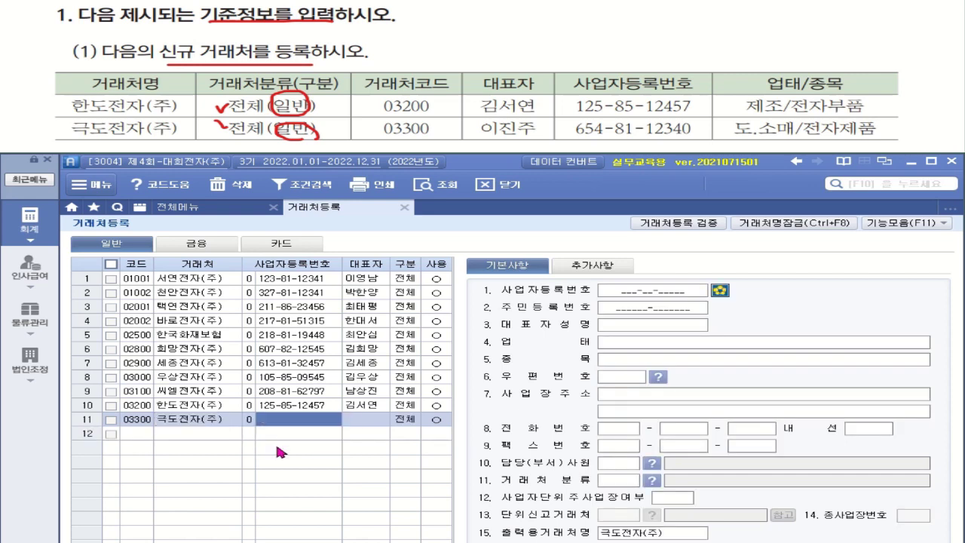
text(654-81-)
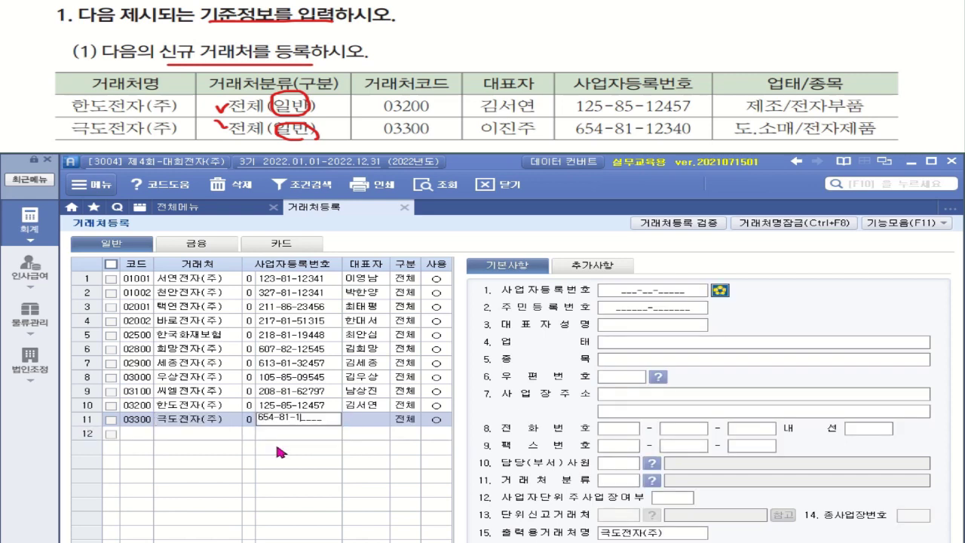
text(12340)
key(Return)
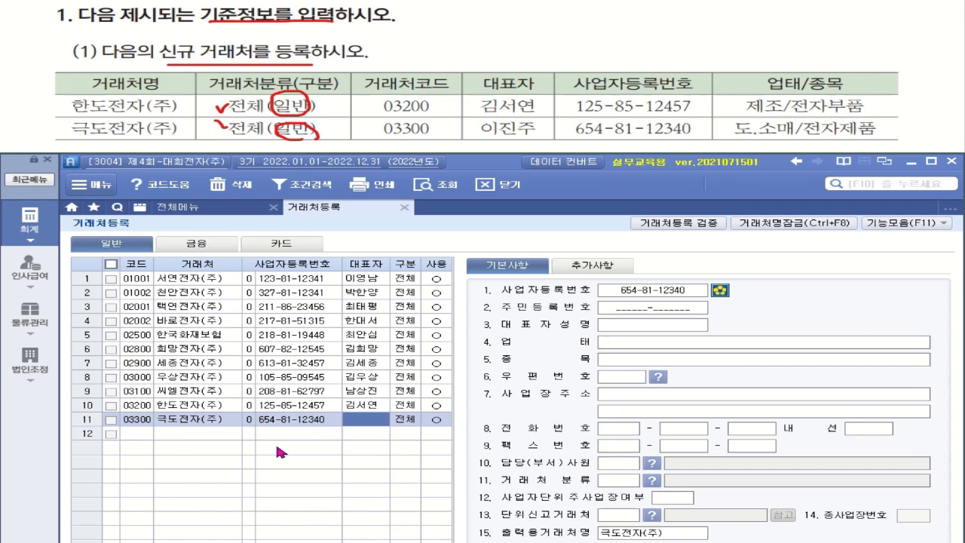
text(ㅇㅣㅈㅣㄴㅈㅜ)
key(Return)
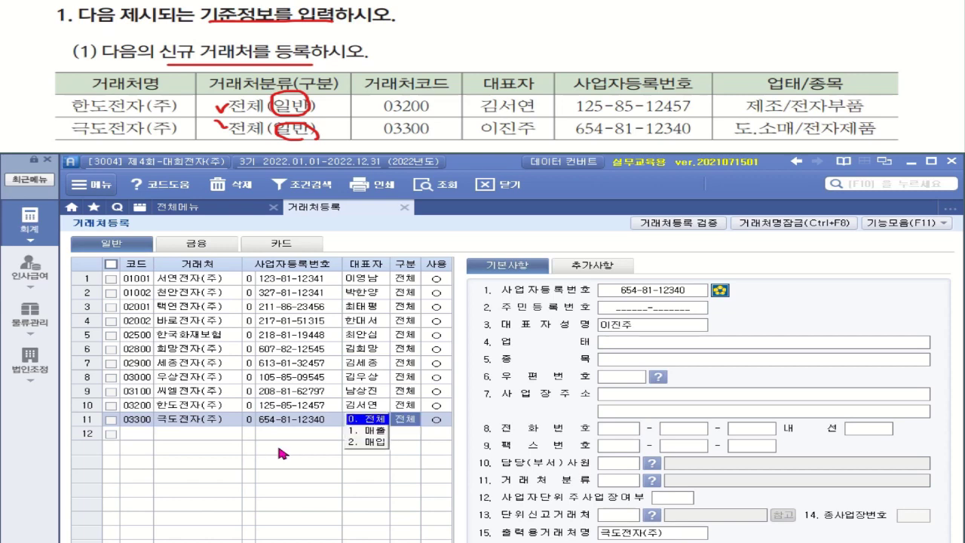
key(Return)
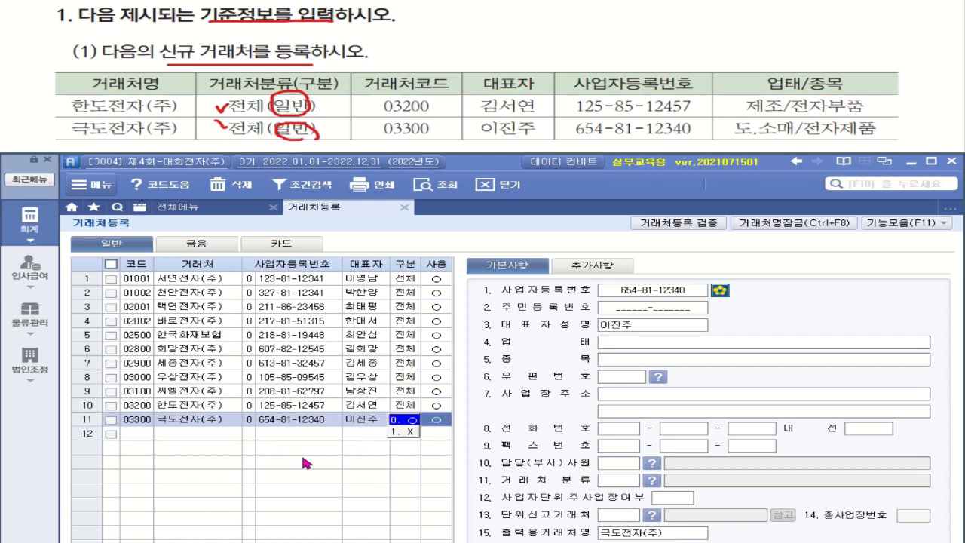
key(Return)
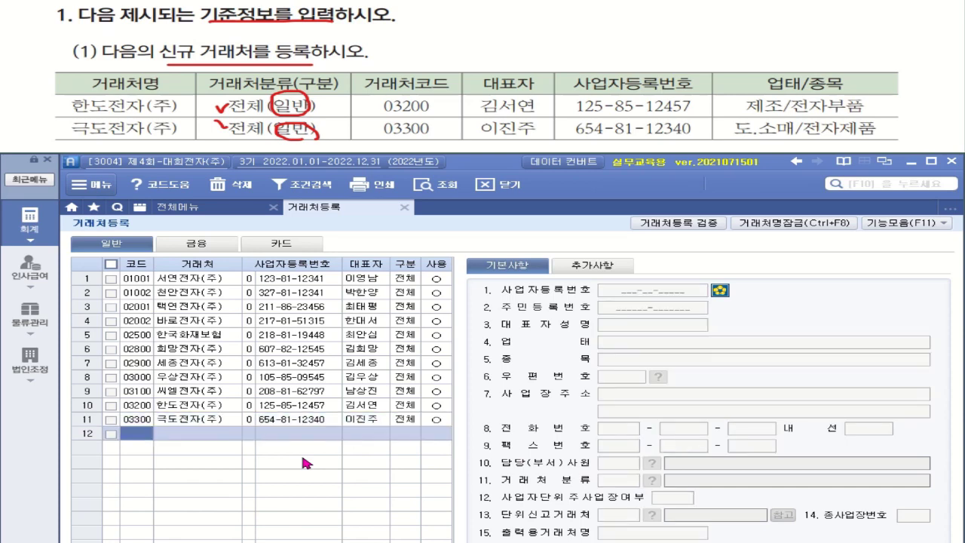
Step: Set 극도전자(주)'s business type (업태) to 도.소매 and its item (종목) to 전자제품, and finish the record
click(308, 419)
click(612, 343)
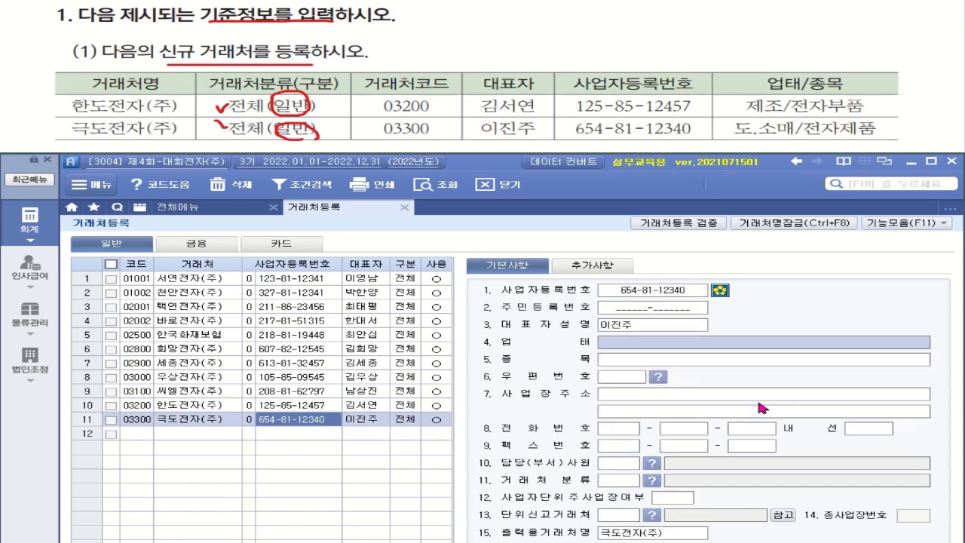
text(도.)
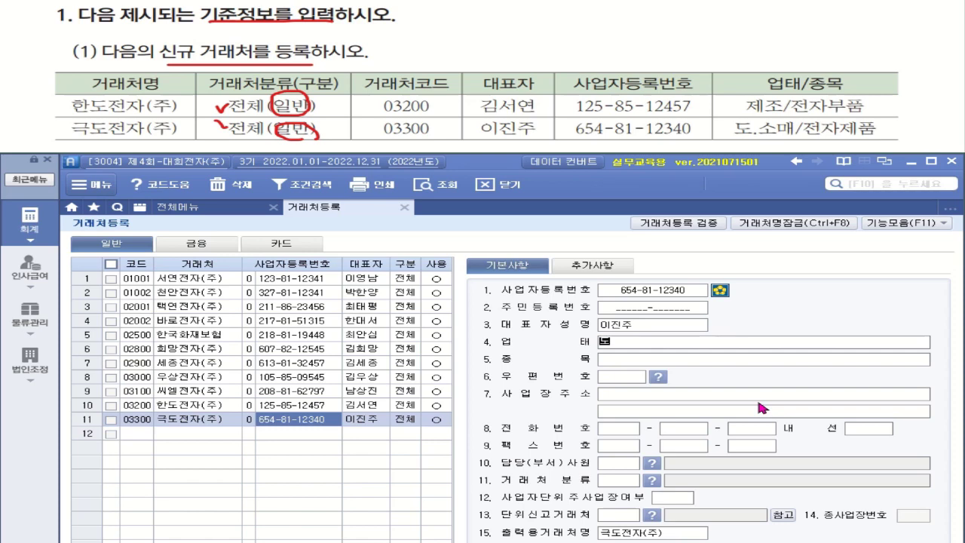
text(소매)
key(Return)
text(저)
text(자)
text(ㅈ)
text(ㅍ)
key(Return)
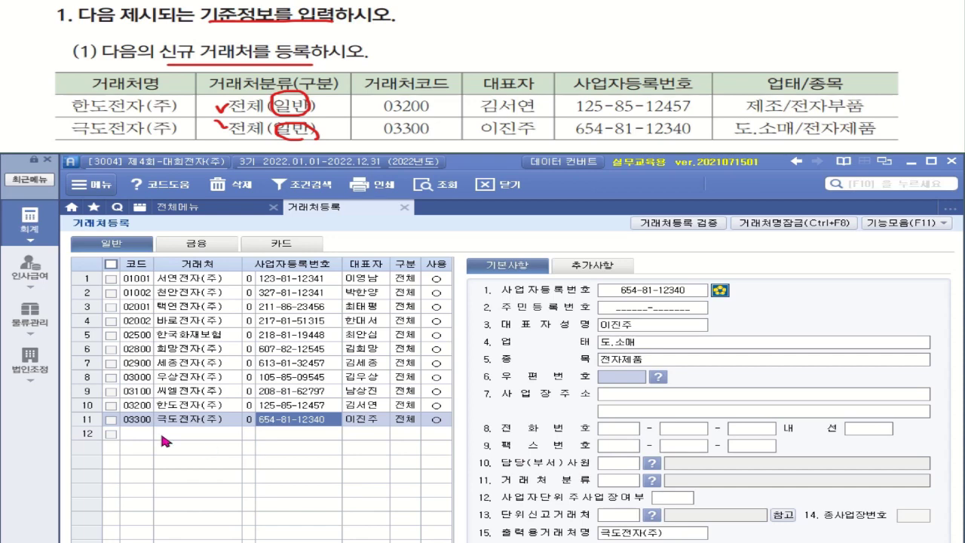
click(136, 435)
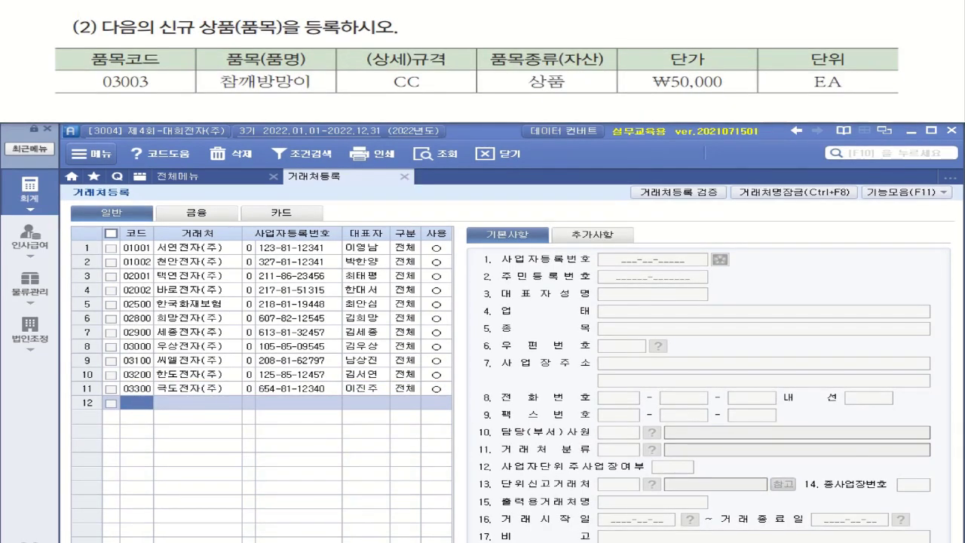
mouse_move(280, 36)
mouse_down()
mouse_move(245, 35)
mouse_move(280, 12)
mouse_move(293, 36)
mouse_move(392, 33)
mouse_up()
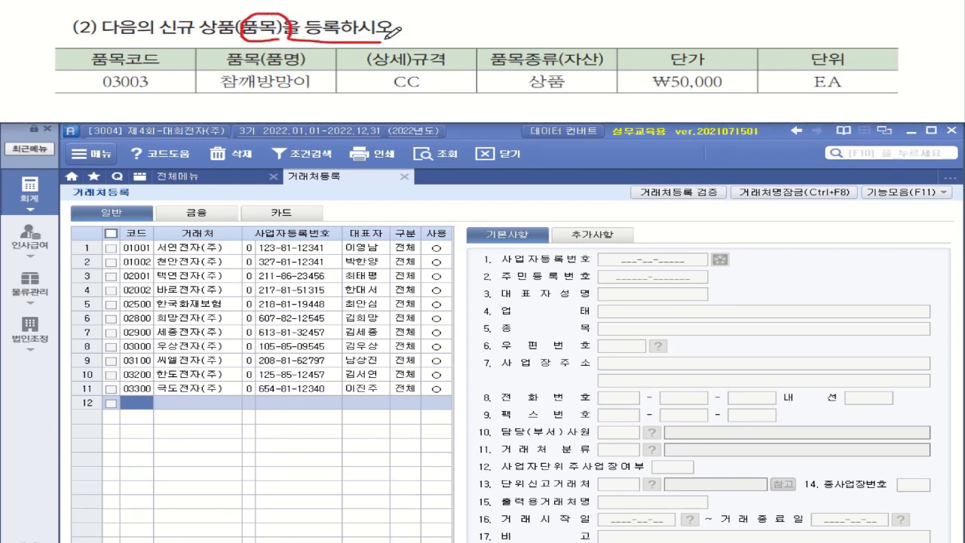
click(34, 291)
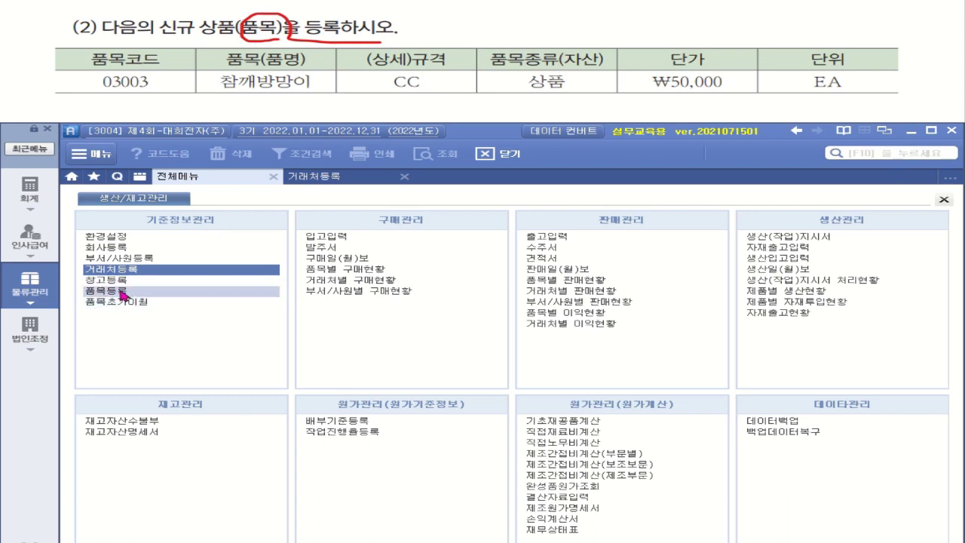
click(860, 154)
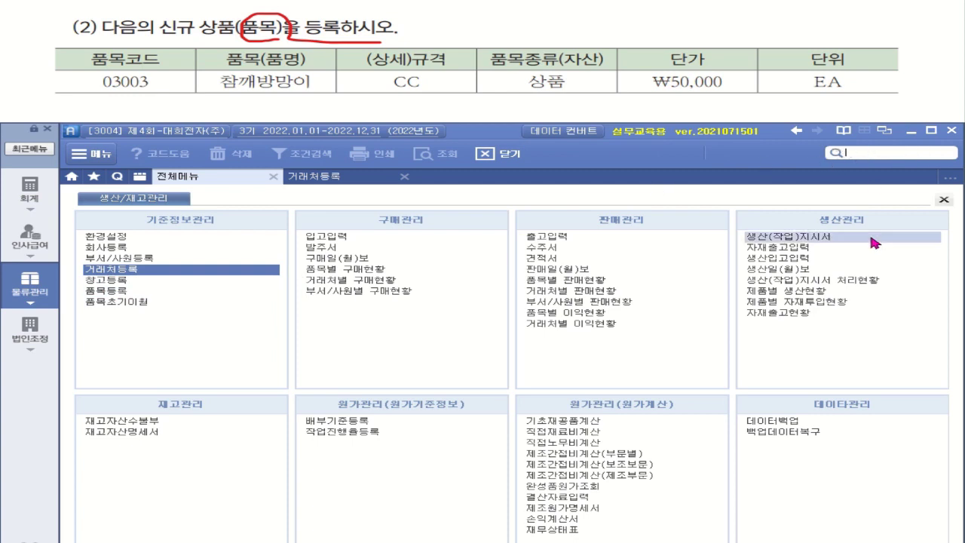
text(품)
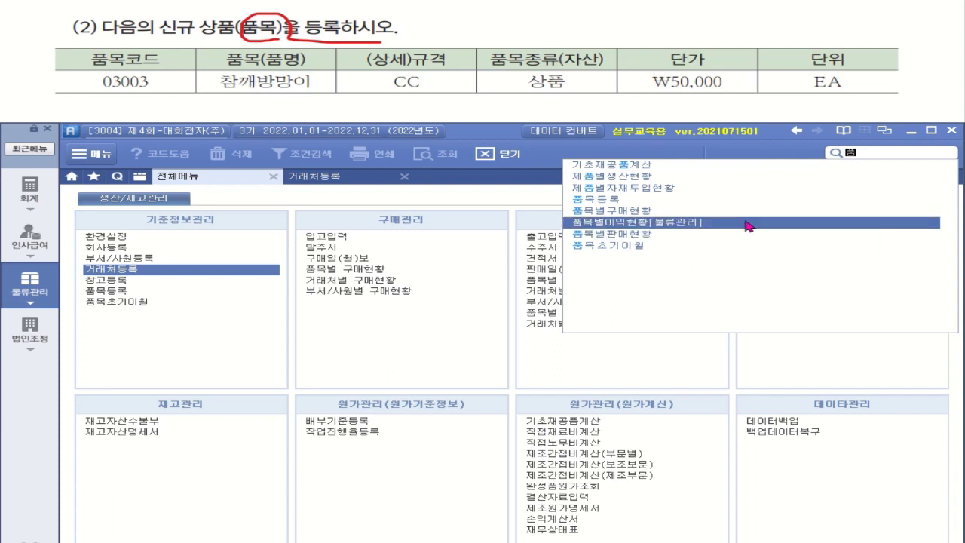
click(596, 199)
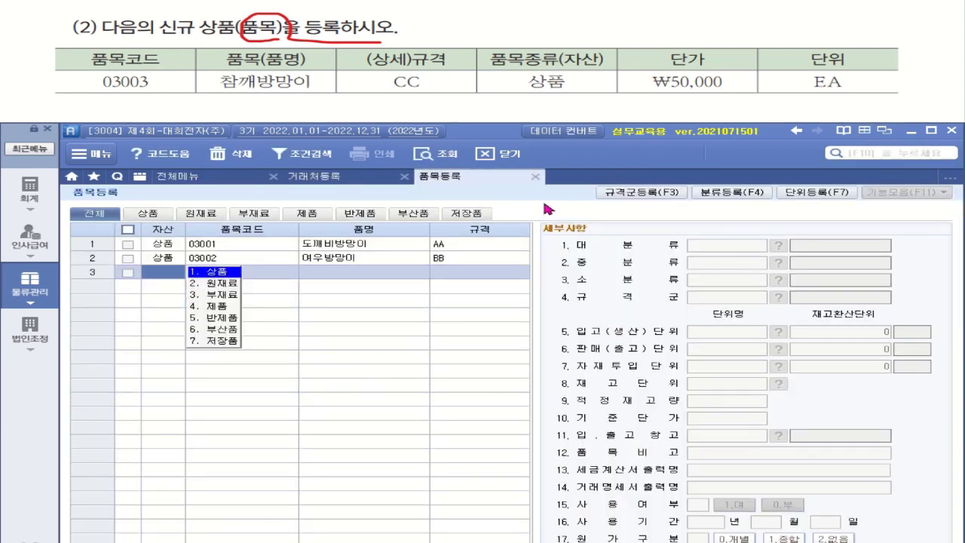
click(535, 177)
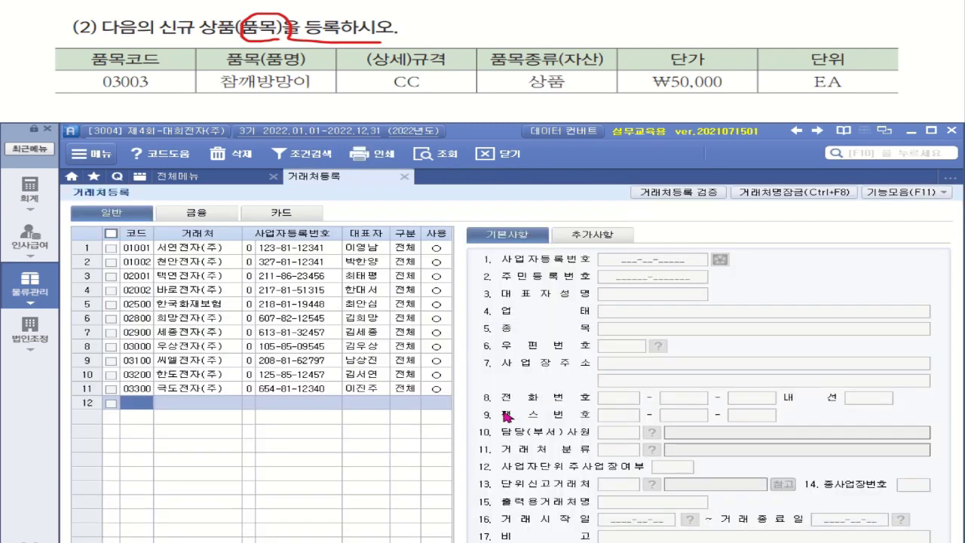
Step: Open item registration (품목등록) under logistics management and add a new 상품 row with item code 03003
click(34, 290)
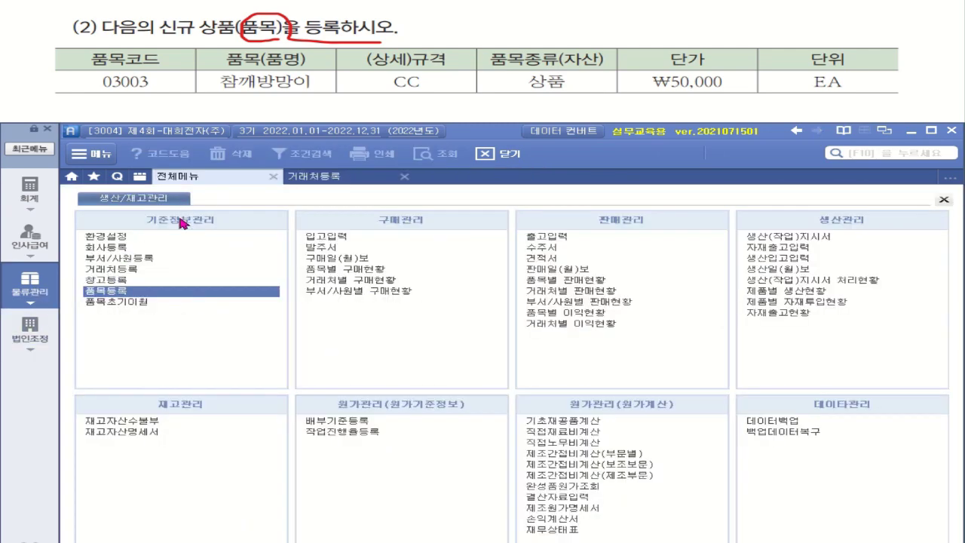
click(123, 290)
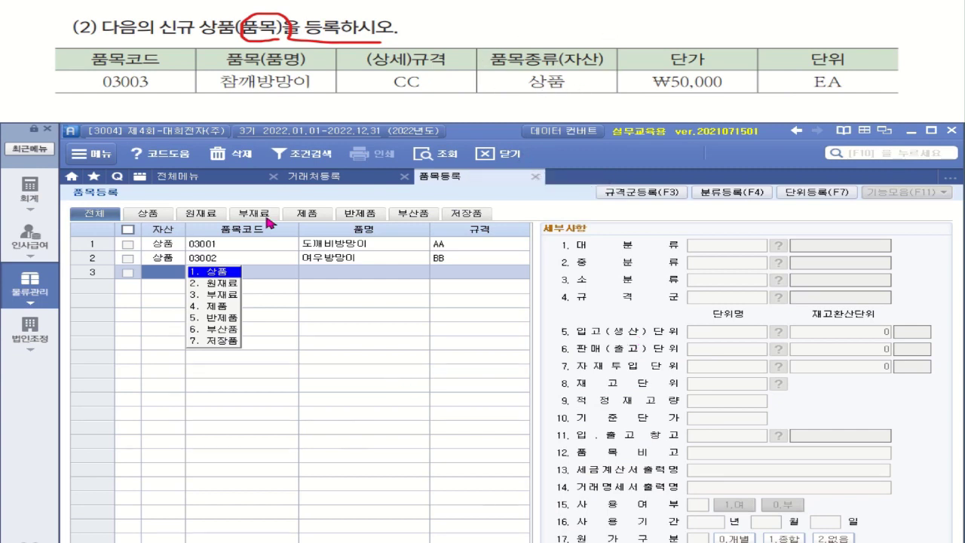
click(231, 273)
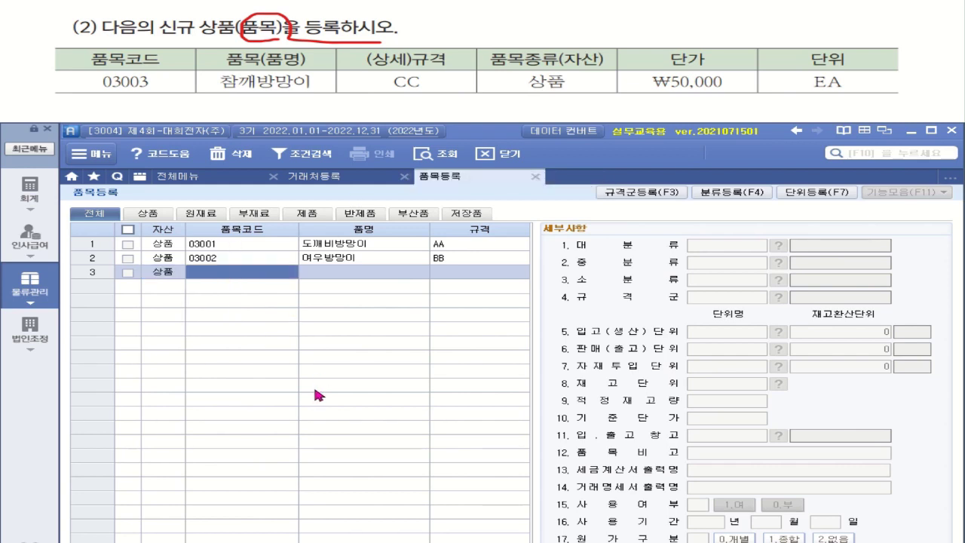
text(03003)
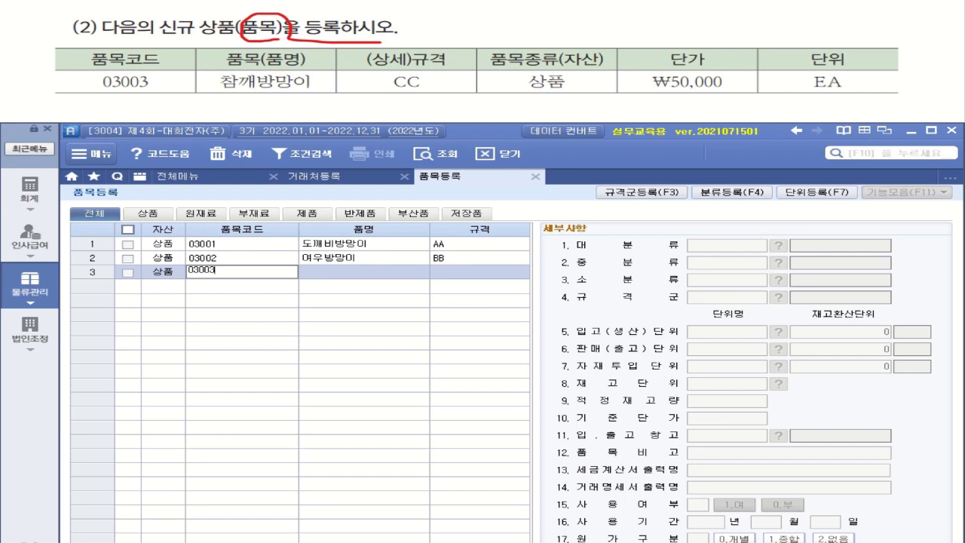
key(Return)
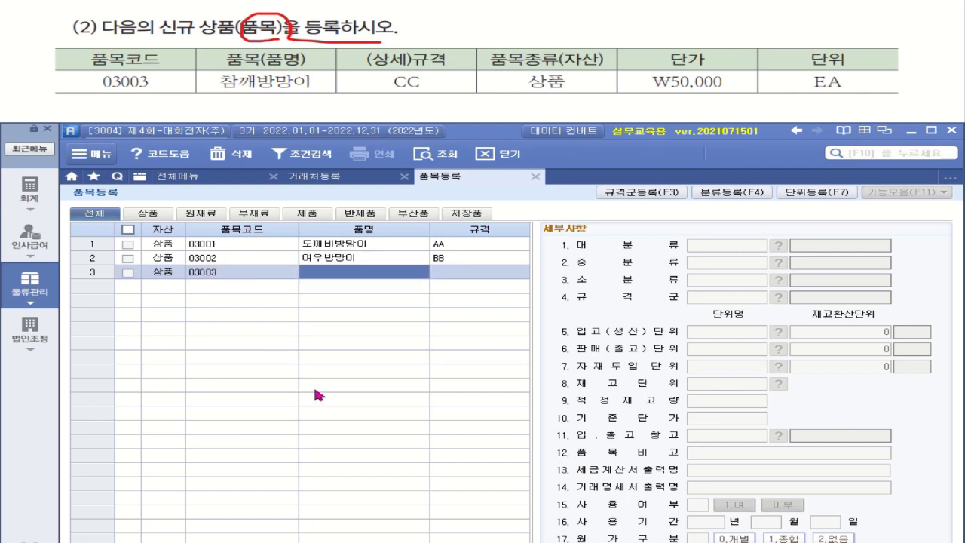
Step: Name the new item 참깨방망이 and set its specification (규격) to CC
text(참)
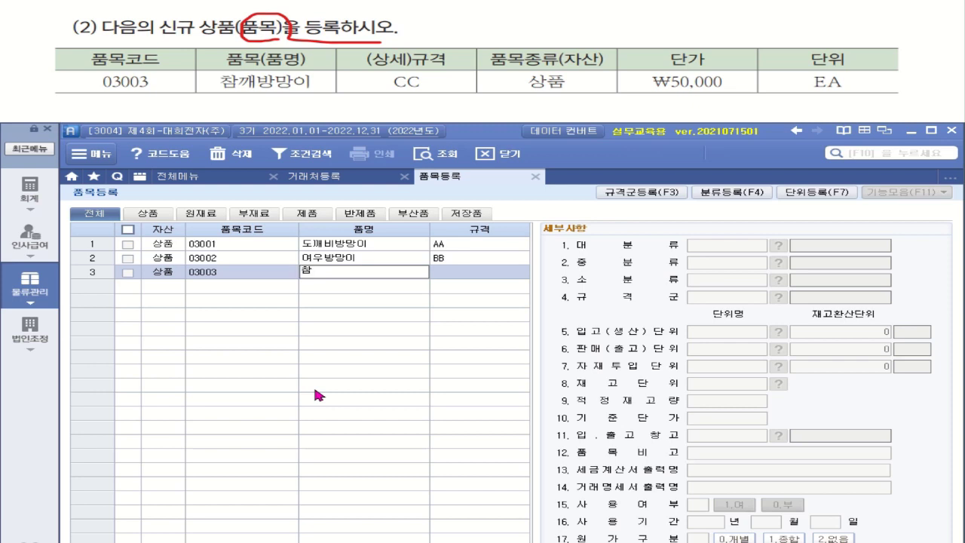
text(ㄲㅐ방ㅁㅏㅇ이)
key(Return)
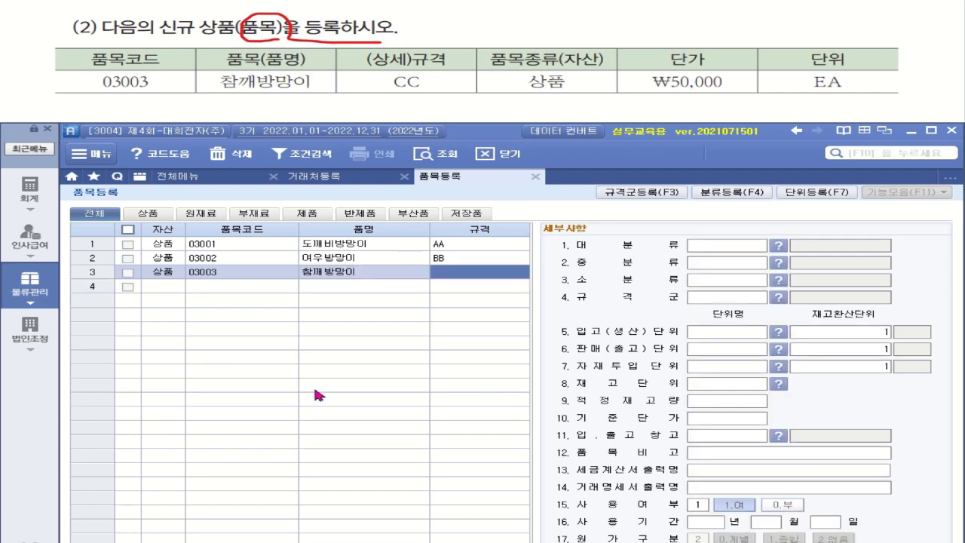
text(CC)
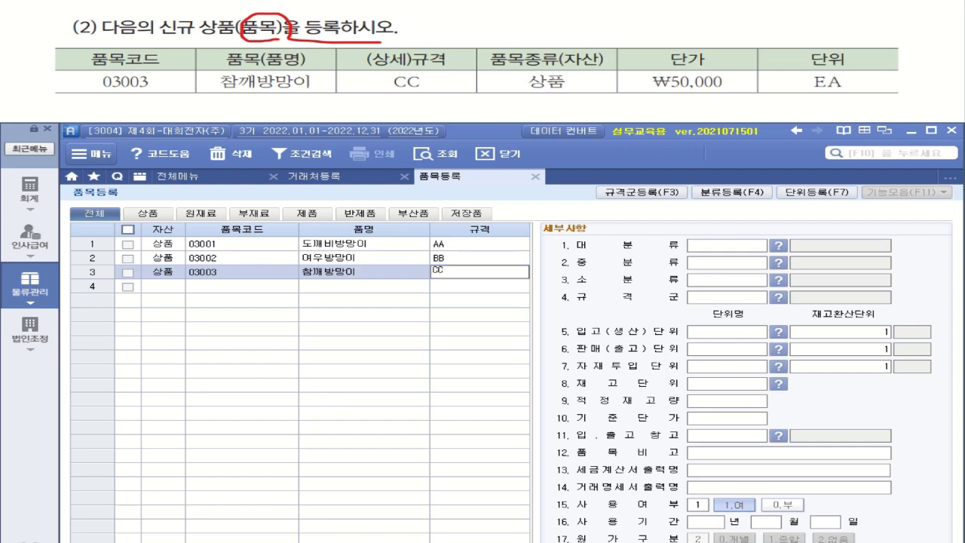
key(Return)
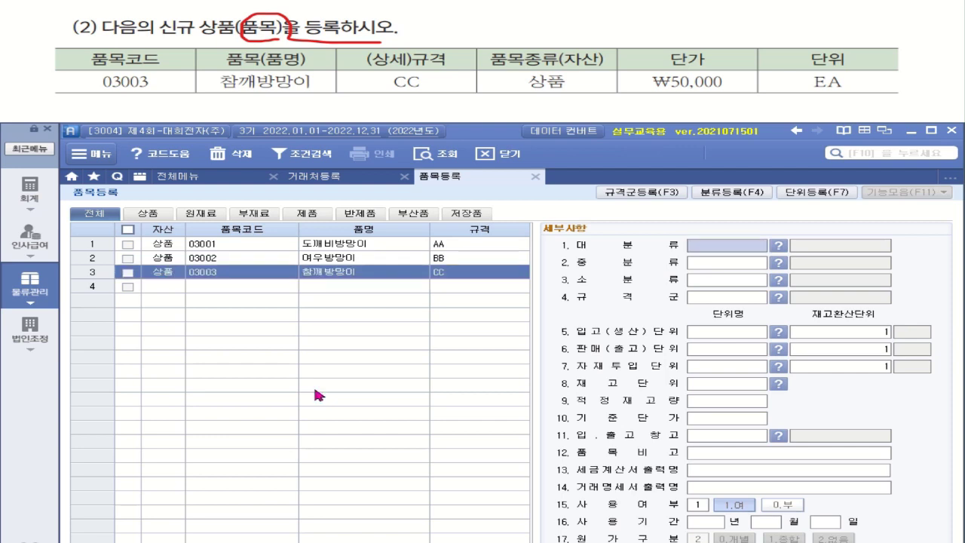
Step: Set 참깨방망이's receiving, sales, material input and stock units (입고, 판매, 자재투입, 재고단위) all to EA
click(730, 336)
mouse_move(814, 84)
mouse_down()
mouse_move(867, 90)
mouse_move(841, 106)
mouse_up()
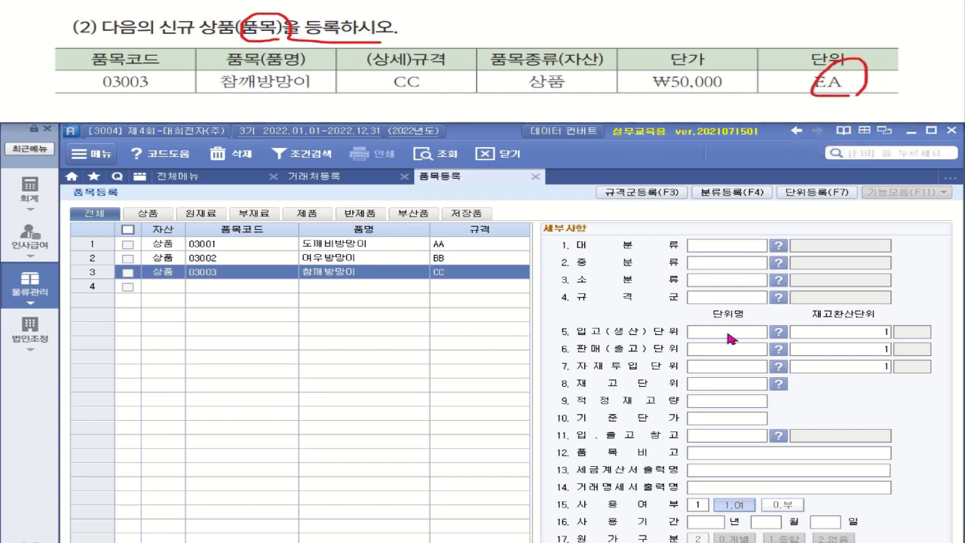
click(731, 337)
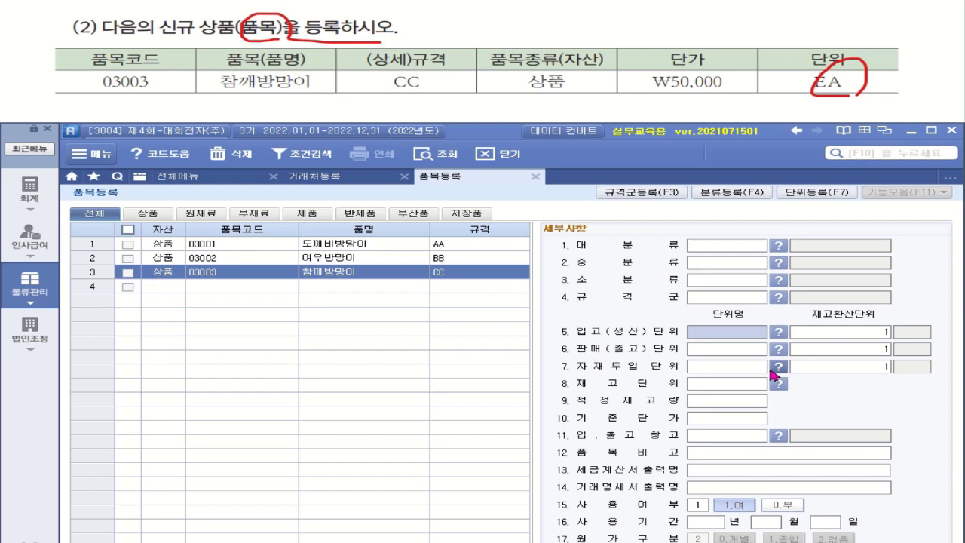
text(EA)
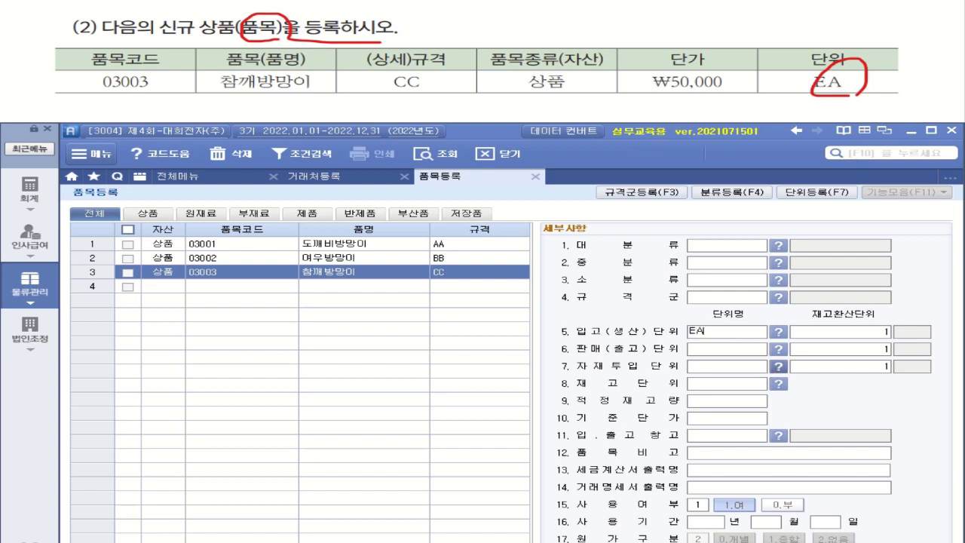
key(Return)
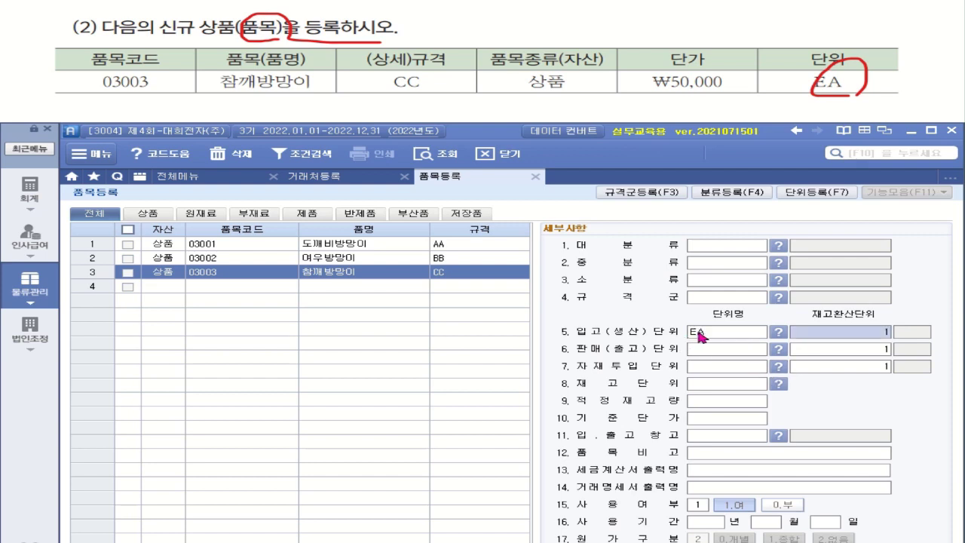
click(701, 337)
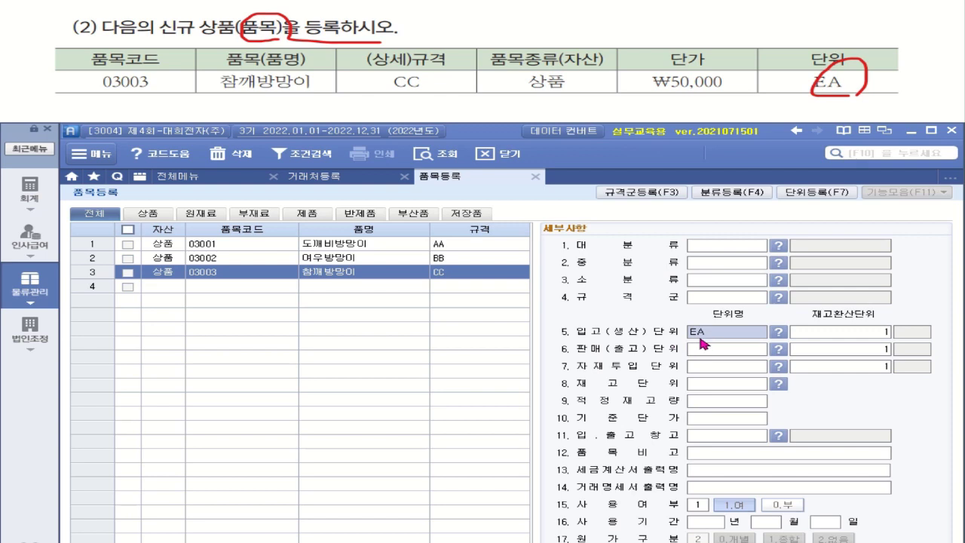
click(704, 351)
text(EA)
click(715, 370)
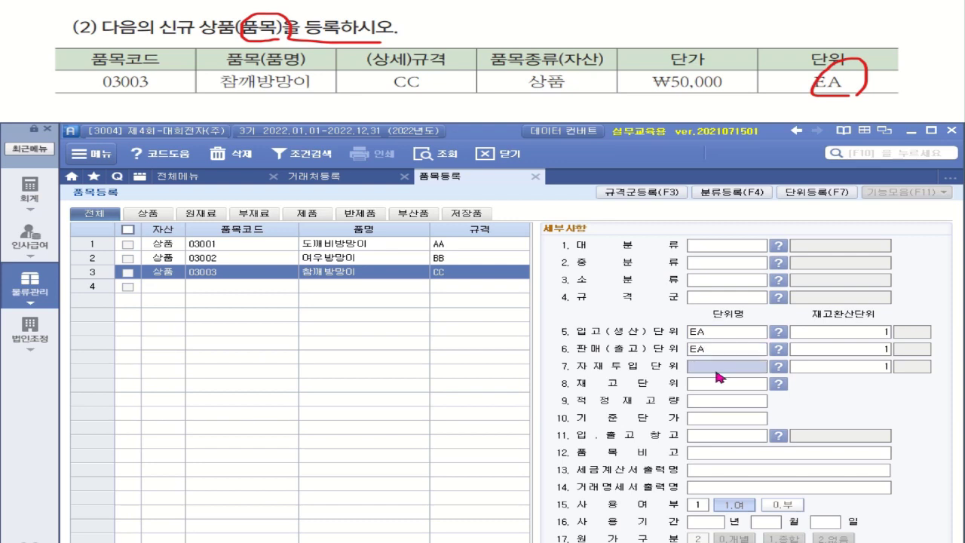
text(EA)
click(725, 387)
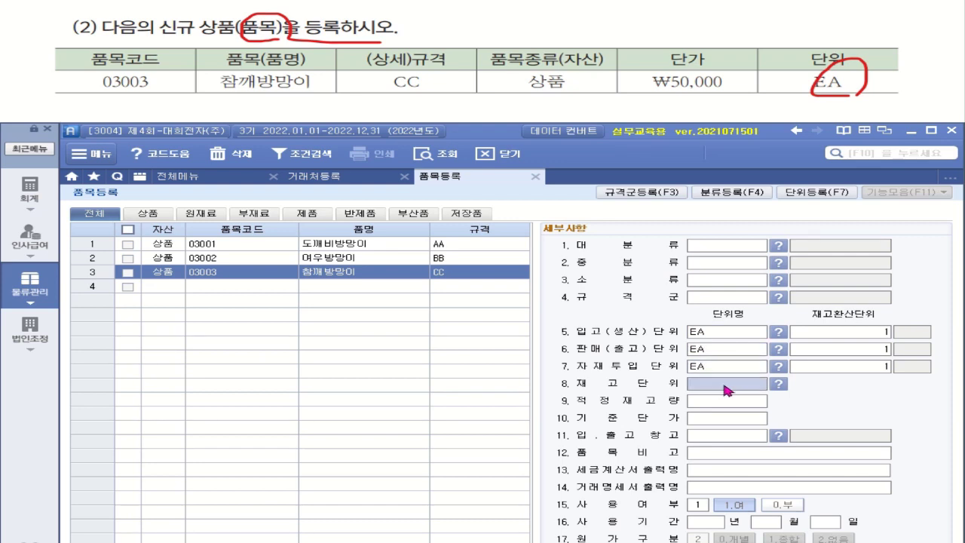
text(EA)
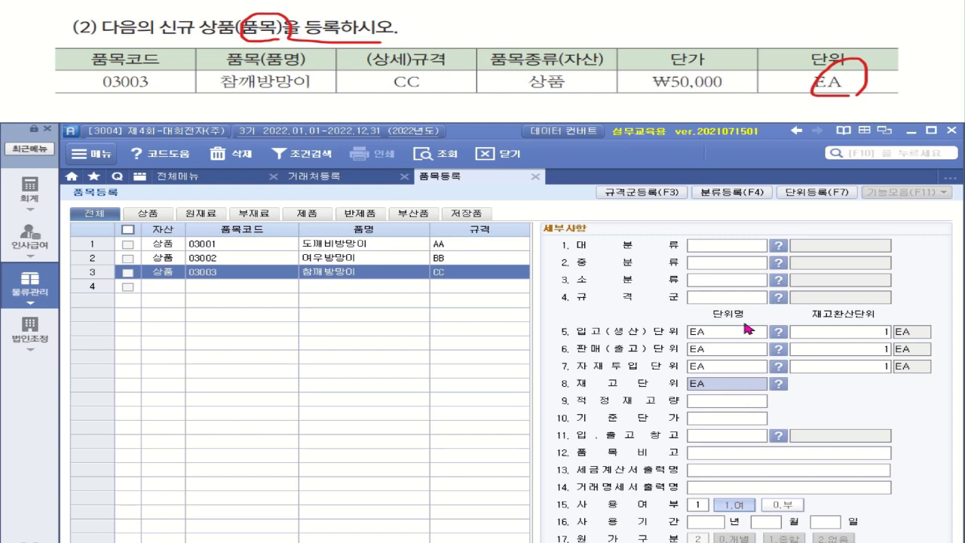
Step: Set 참깨방망이's standard unit price (기준단가) to 50,000
click(732, 421)
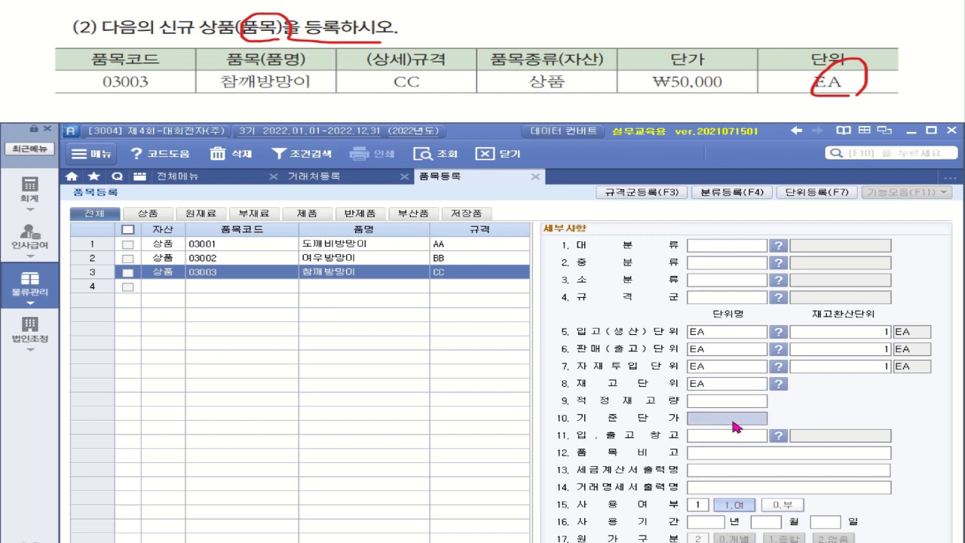
text(50000)
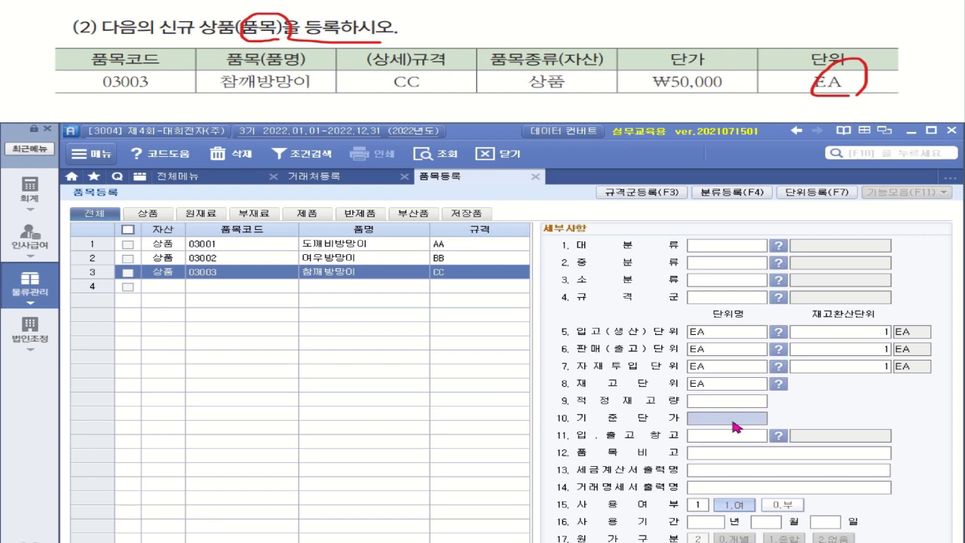
text(50000)
key(Return)
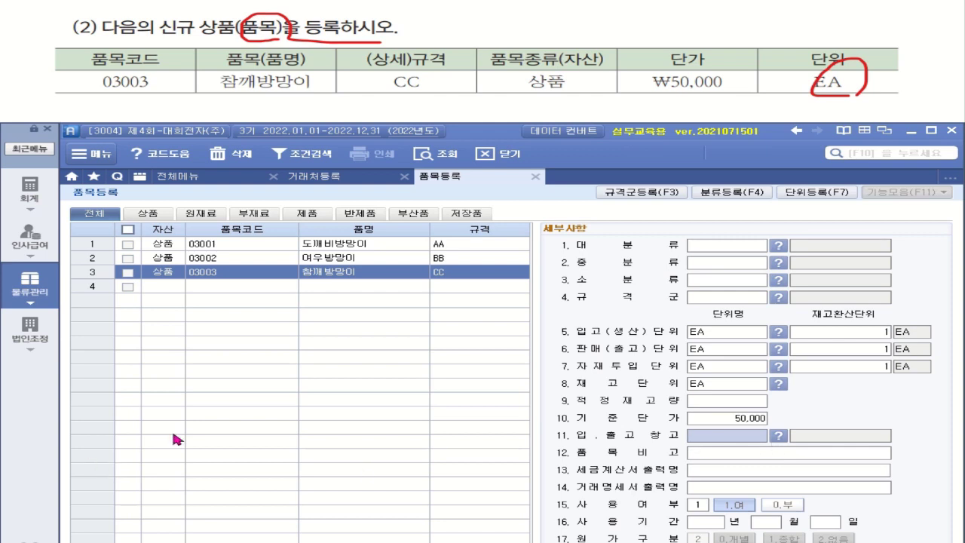
click(363, 27)
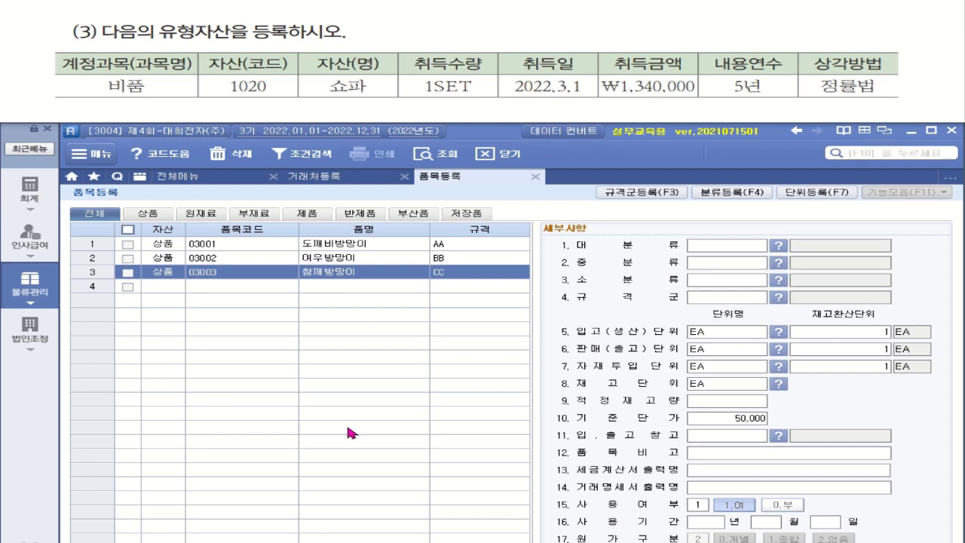
mouse_move(156, 93)
mouse_down()
mouse_move(130, 98)
mouse_move(103, 68)
mouse_move(162, 89)
mouse_up()
drag(369, 96, 330, 97)
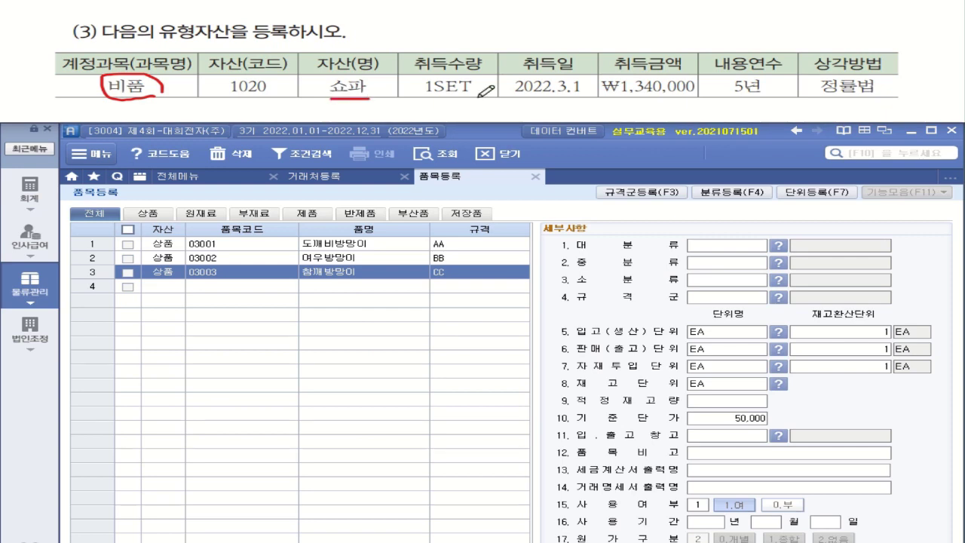
drag(477, 98, 426, 98)
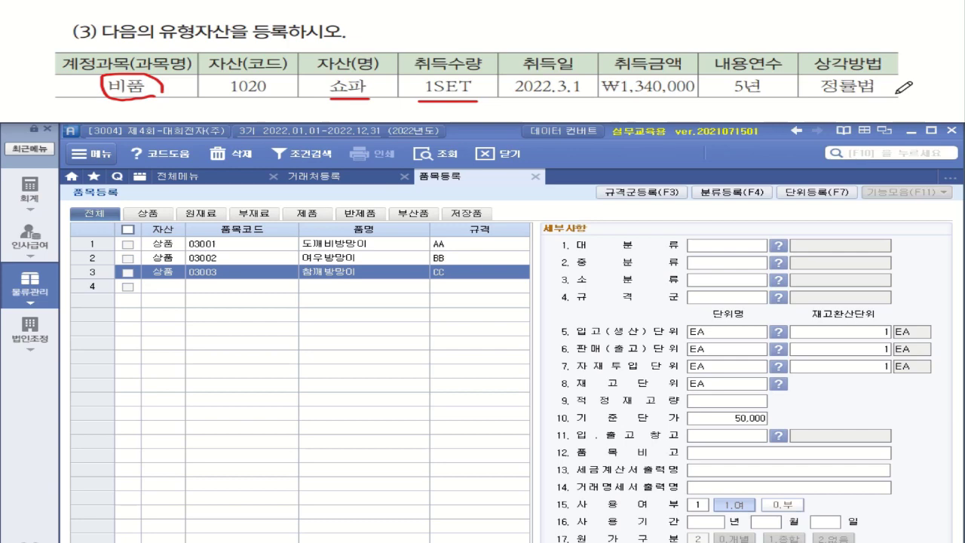
Step: Open fixed asset registration (고정자산등록) in accounting and list the assets of all accounts (전체)
click(31, 192)
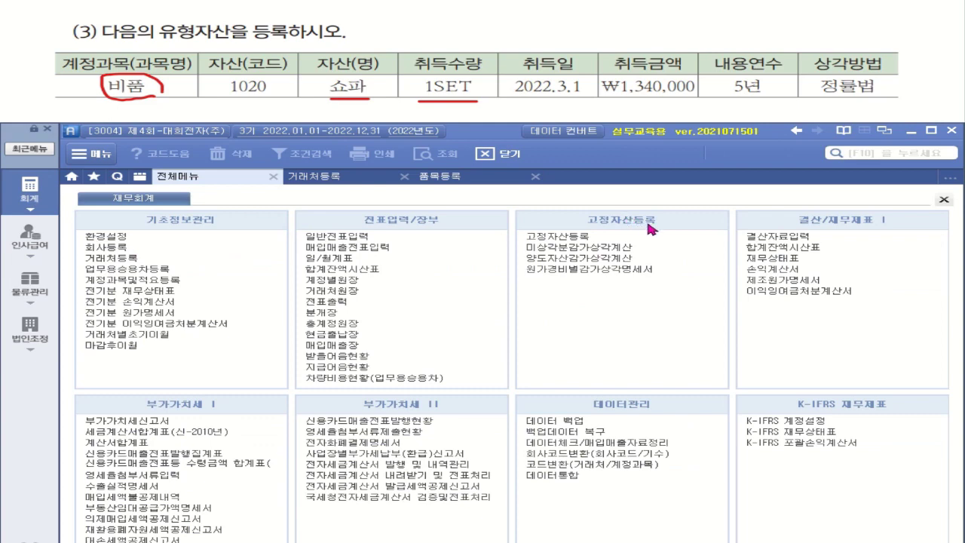
click(573, 236)
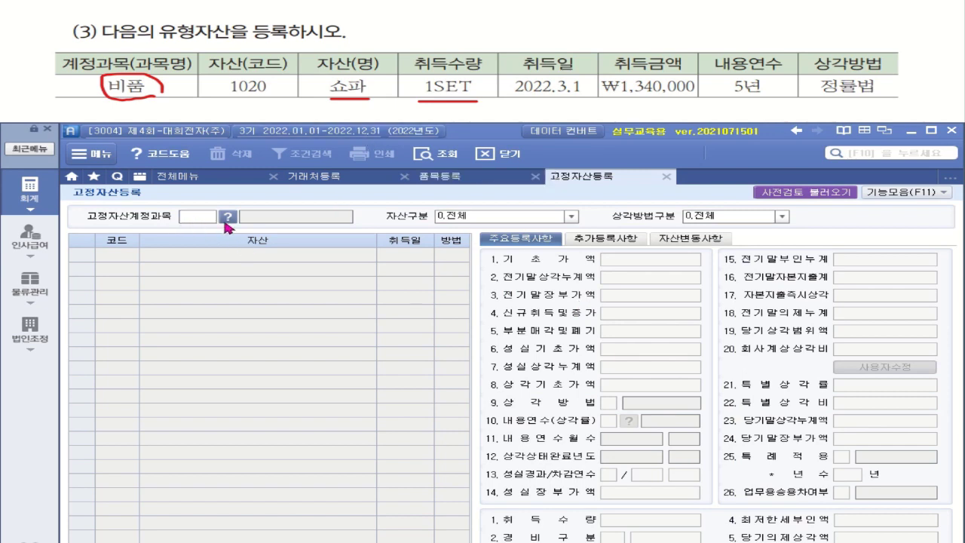
click(228, 218)
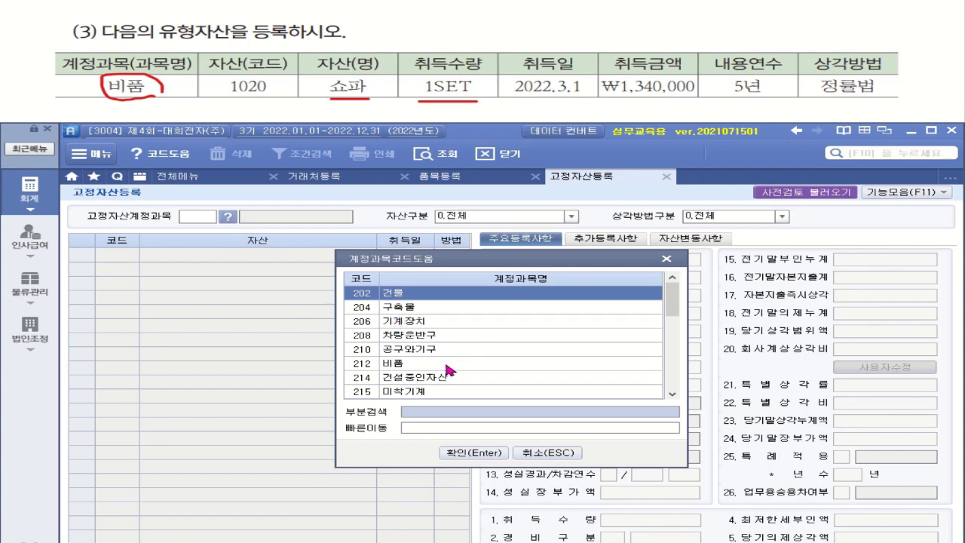
click(667, 259)
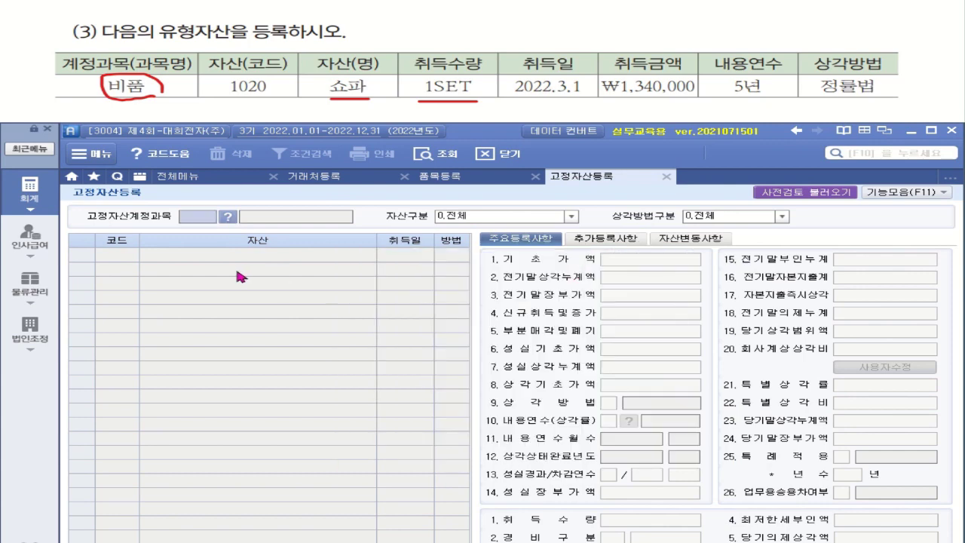
key(Return)
key(Return)
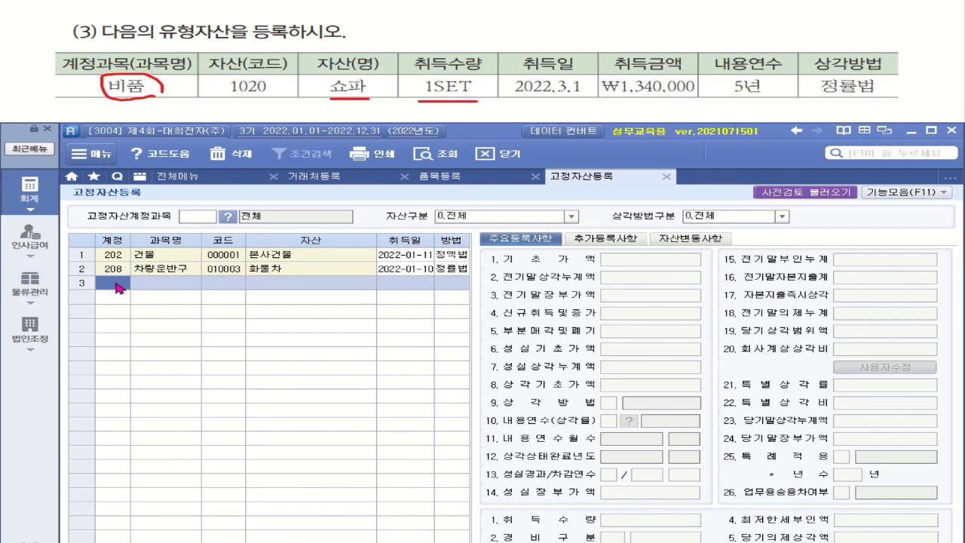
Step: Start a new fixed asset row under account 비품 (212) with asset code 1020
key(F2)
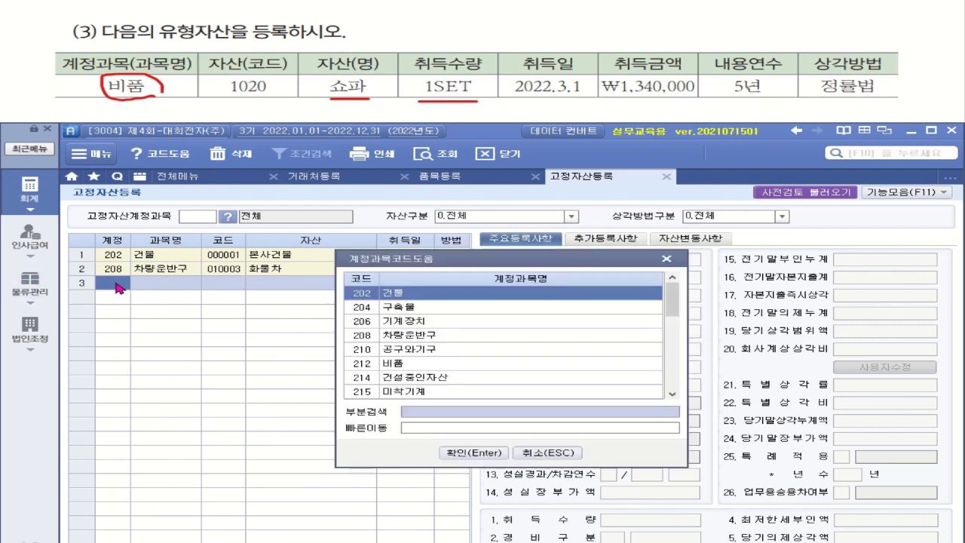
click(396, 365)
double_click(397, 367)
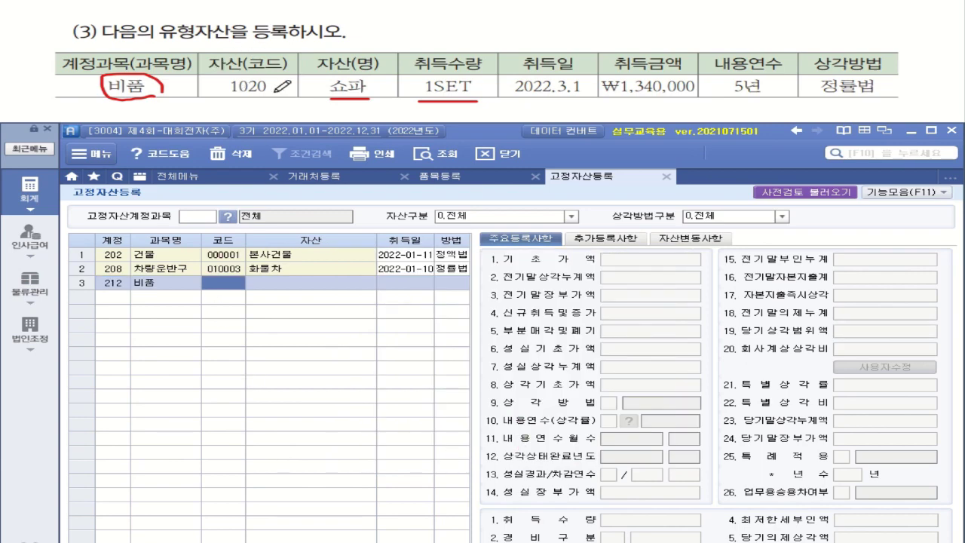
text(1020)
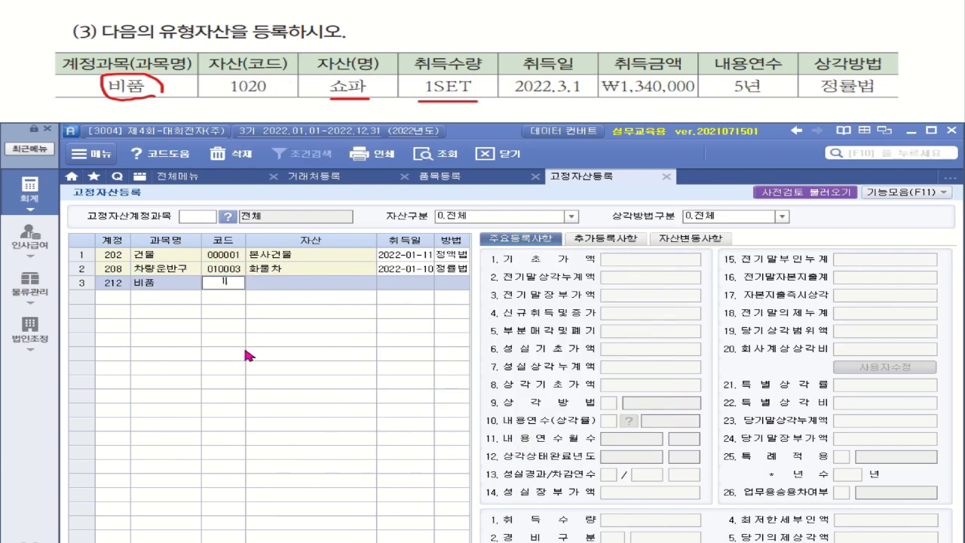
key(Return)
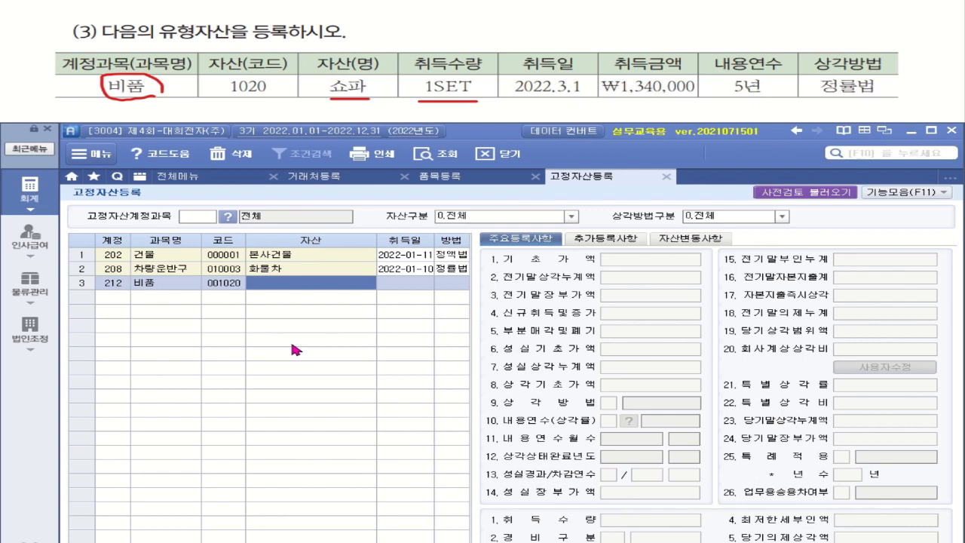
Step: Name the new 비품 asset 쇼파
text(쇼)
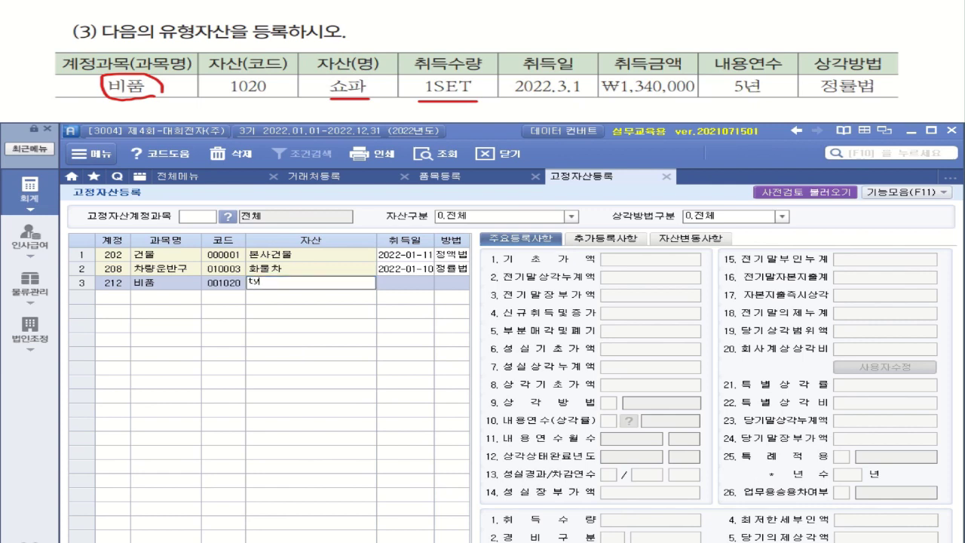
key(BackSpace)
key(BackSpace)
text(쇼파)
key(Return)
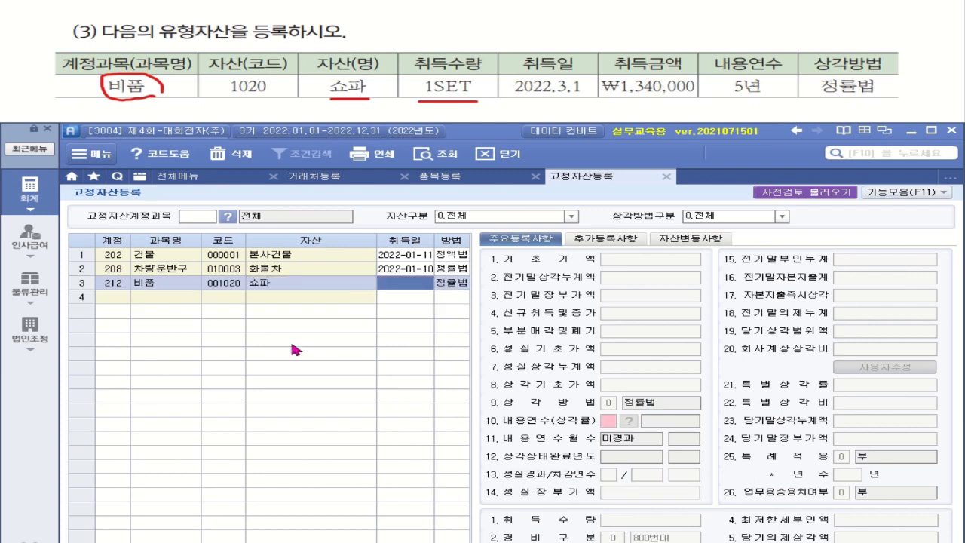
Step: Set 쇼파's acquisition date (취득일) to 2022-03-01
text(2022-03-)
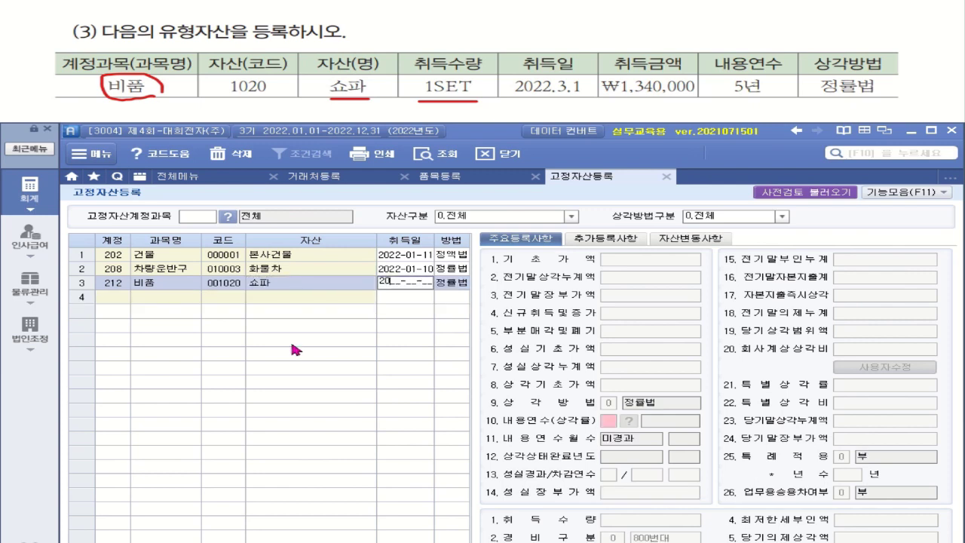
text(01)
key(Return)
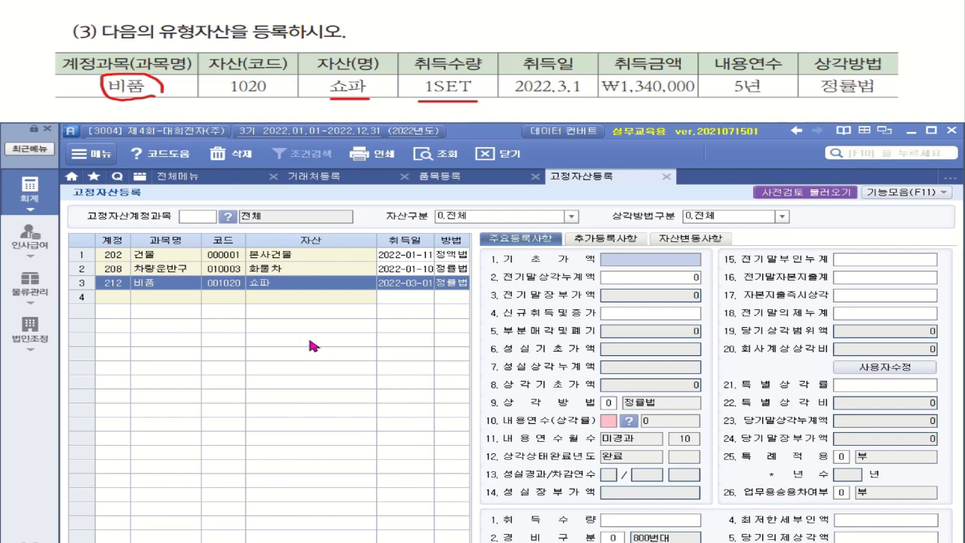
click(408, 288)
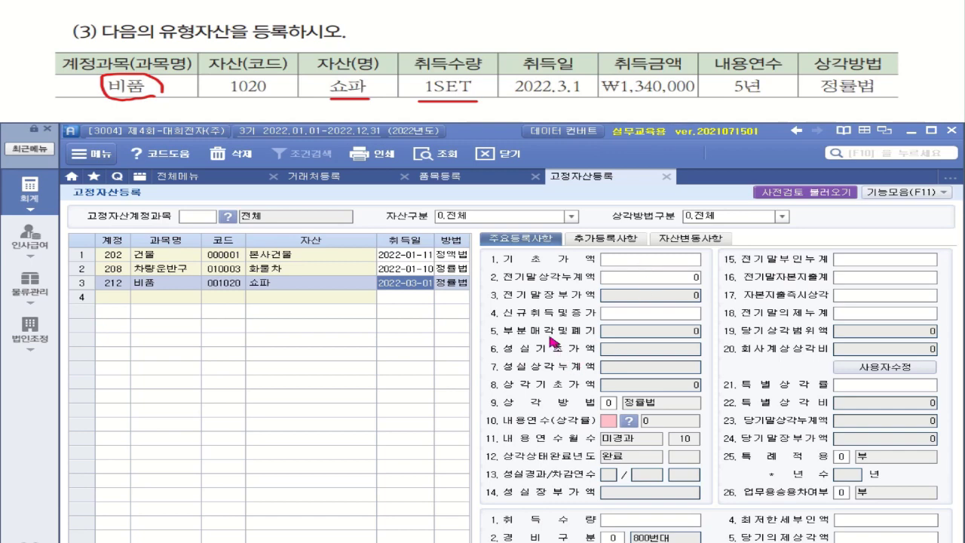
Step: Enter 1,340,000 as 쇼파's new acquisition amount (신규취득및증가) and set its useful life (내용연수) to 5 years
click(654, 315)
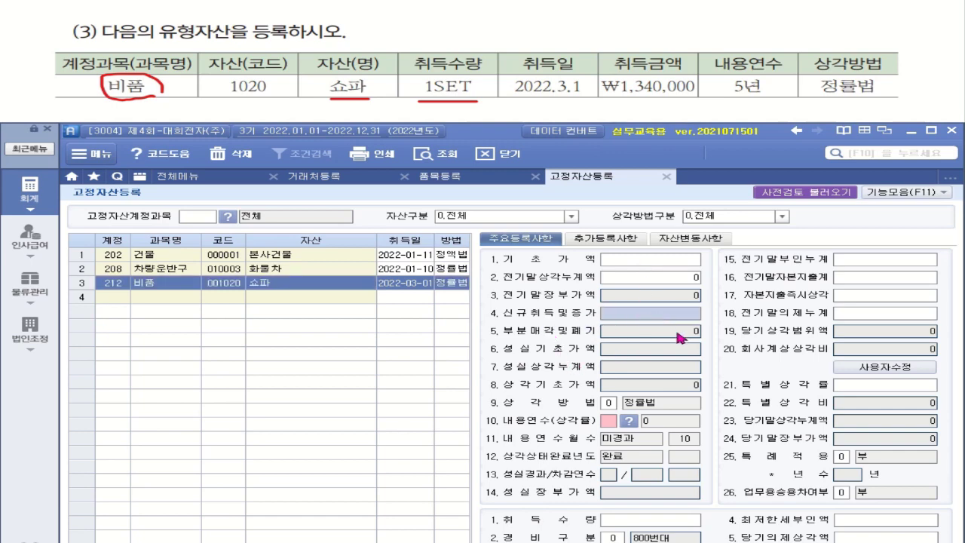
text(1340000)
key(Return)
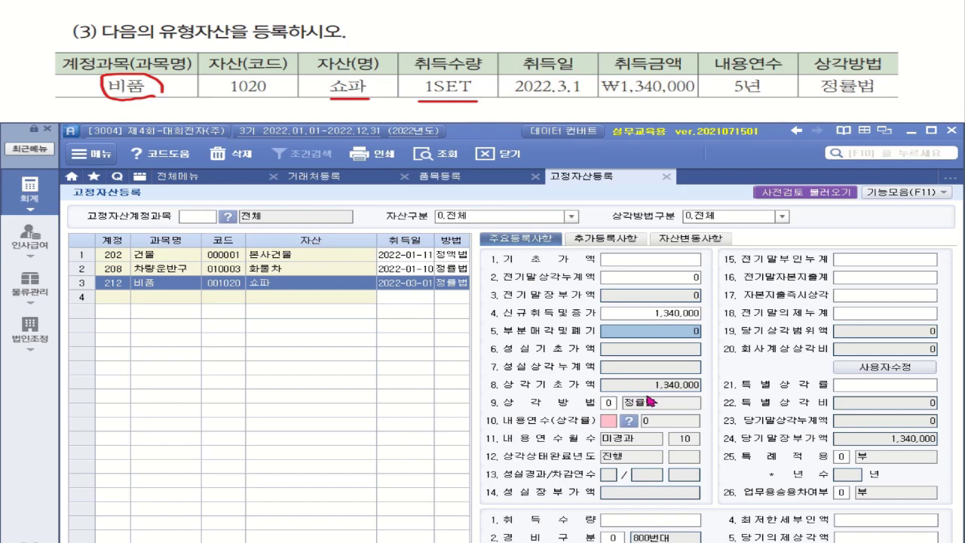
click(609, 422)
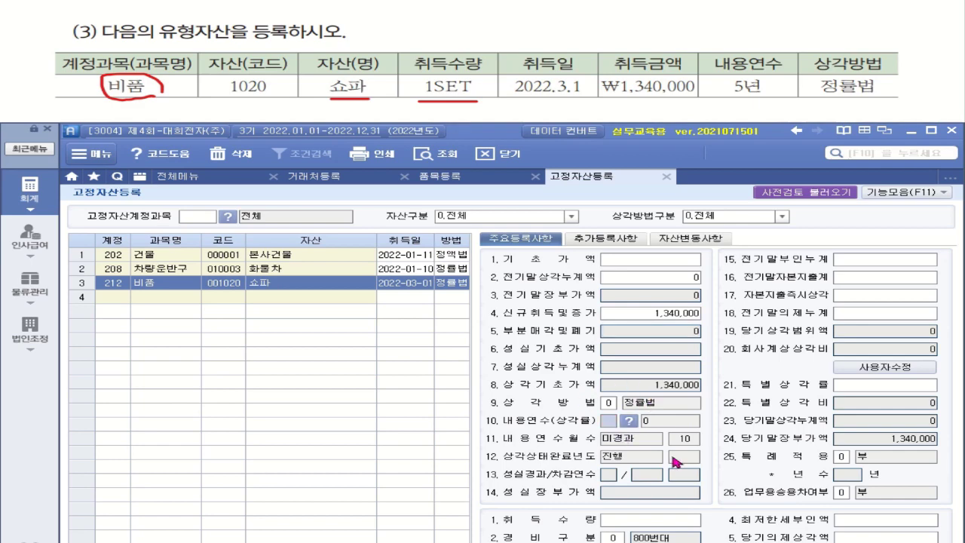
text(5)
key(Return)
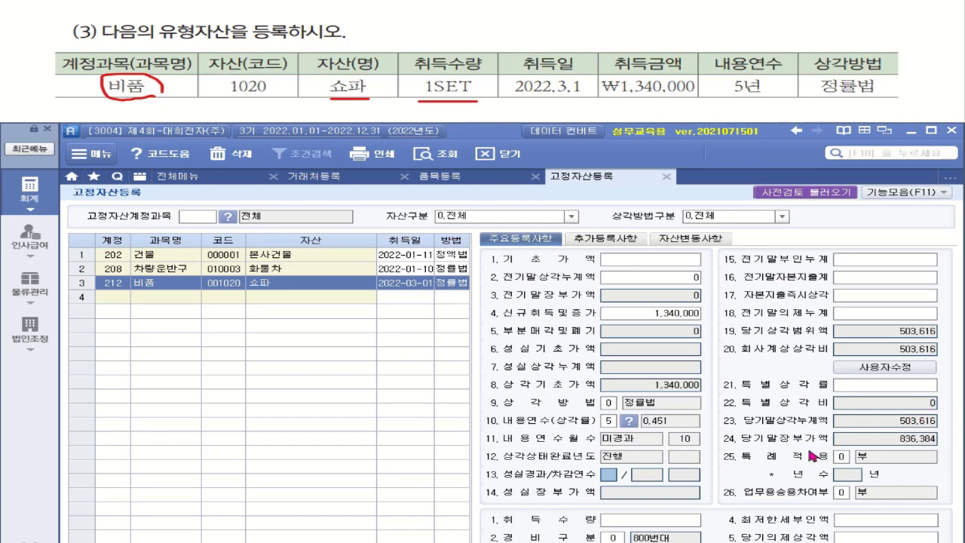
Step: Set 쇼파's acquisition quantity (취득수량) to 1 with expense class (경비구분) 800번대, and finish the asset entry
drag(459, 41, 495, 33)
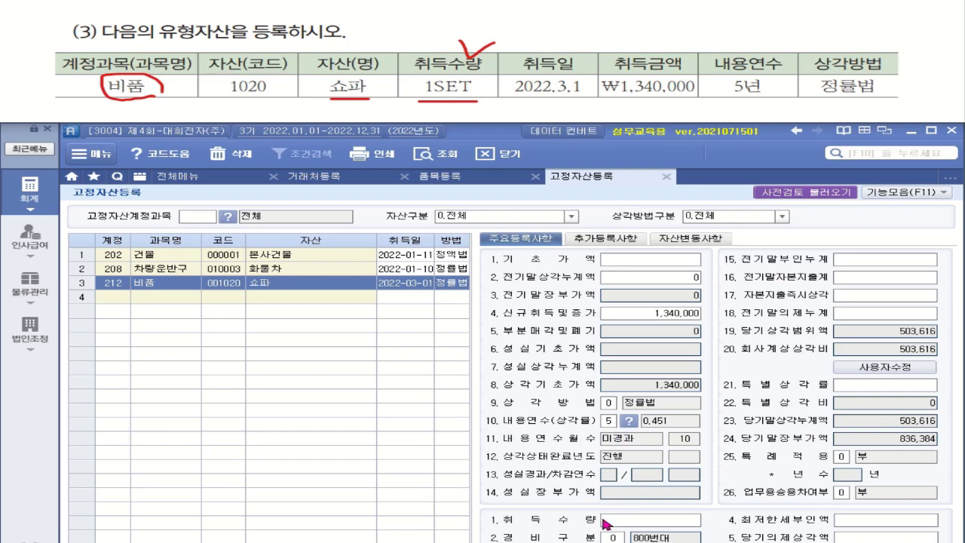
click(664, 520)
text(1)
key(Return)
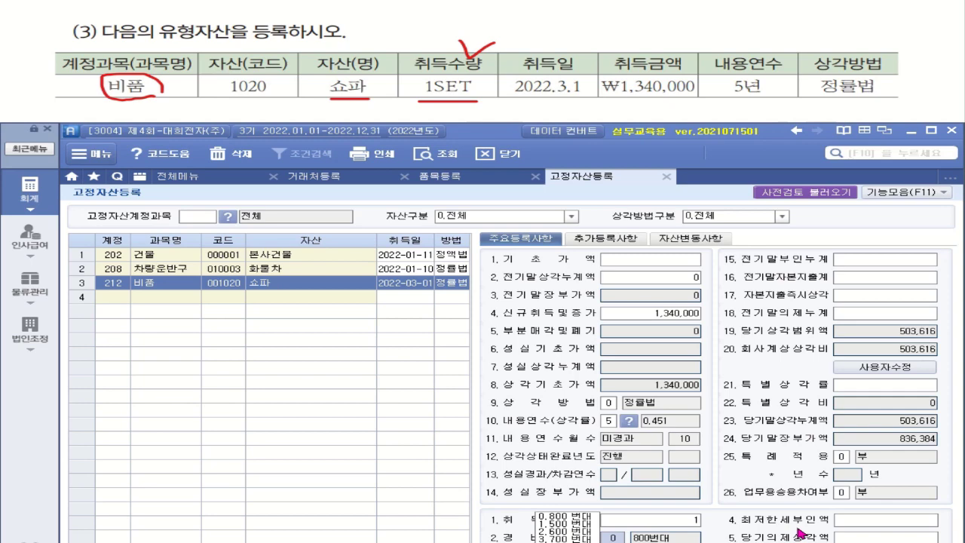
click(567, 518)
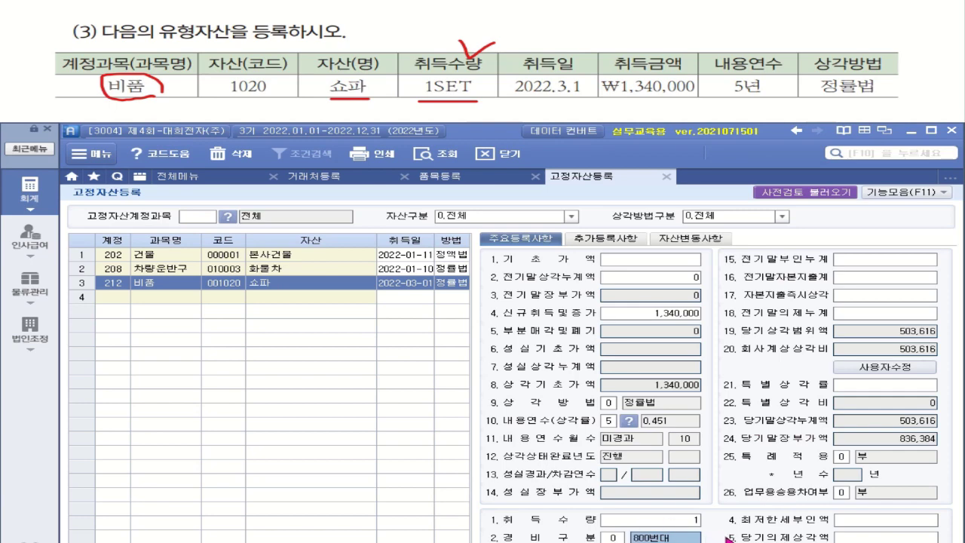
key(ctrl)
key(ctrl)
click(116, 298)
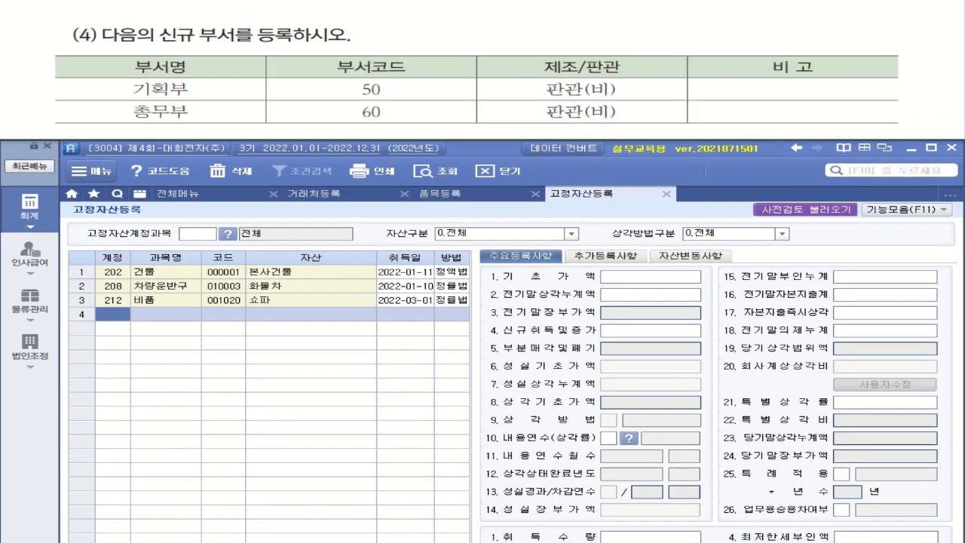
Step: Open department/employee registration (부서/사원등록) in logistics management (물류관리)
mouse_move(260, 45)
mouse_down()
mouse_move(222, 47)
mouse_move(190, 31)
mouse_move(249, 52)
mouse_move(241, 56)
mouse_up()
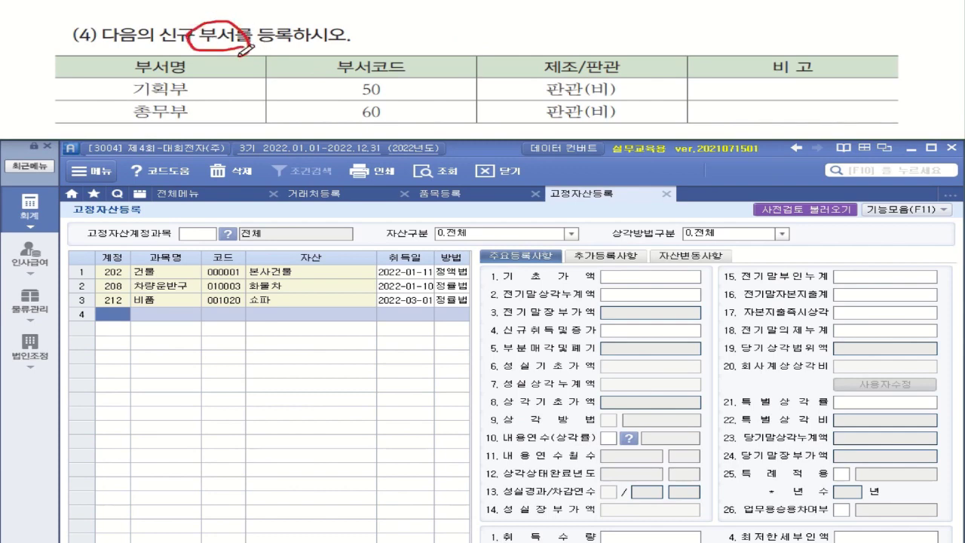
click(36, 309)
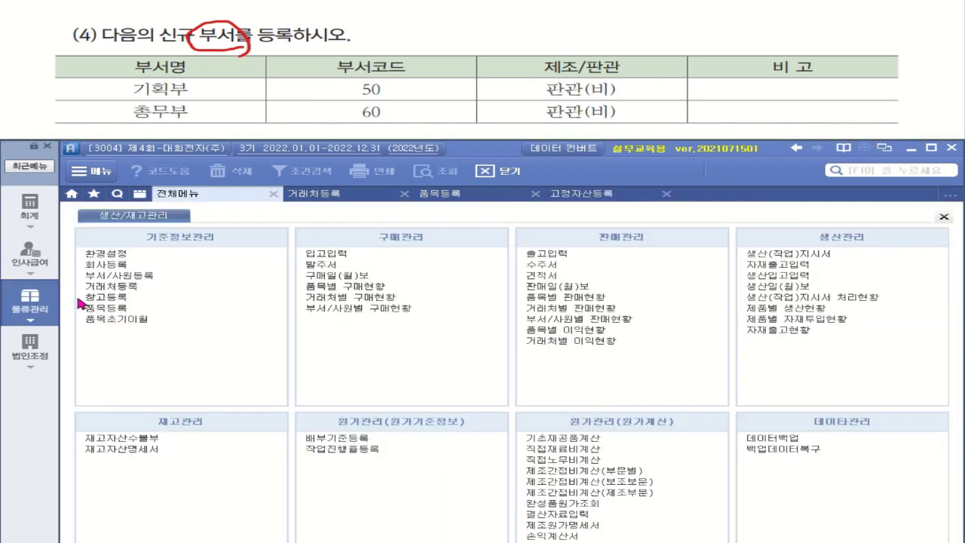
click(111, 278)
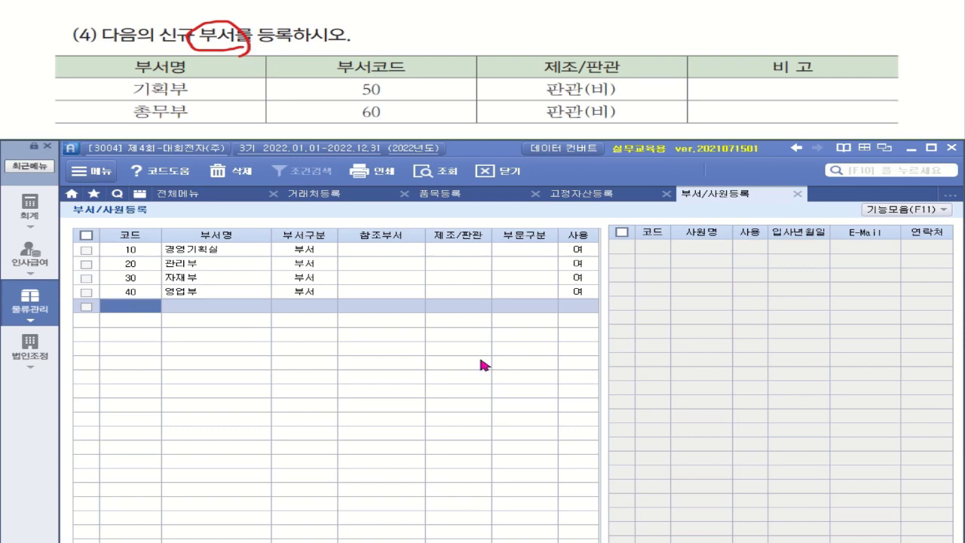
Step: Add a new department with code 50 and the name 기획부
text(50)
key(Return)
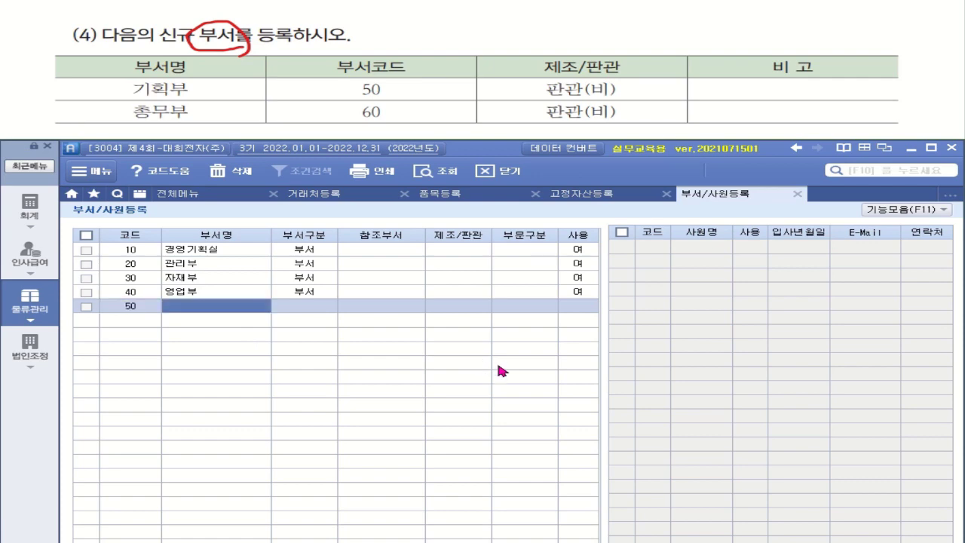
text(기)
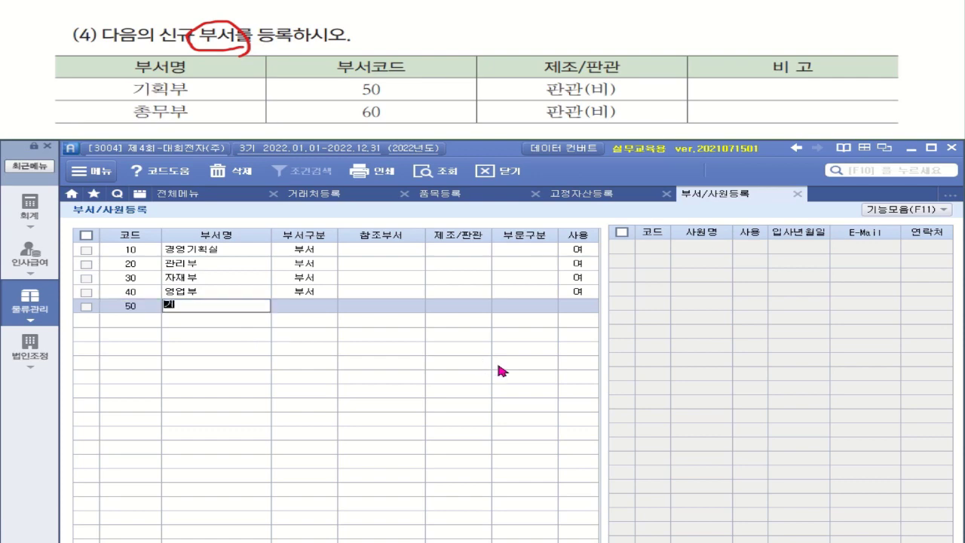
text(획부)
key(Return)
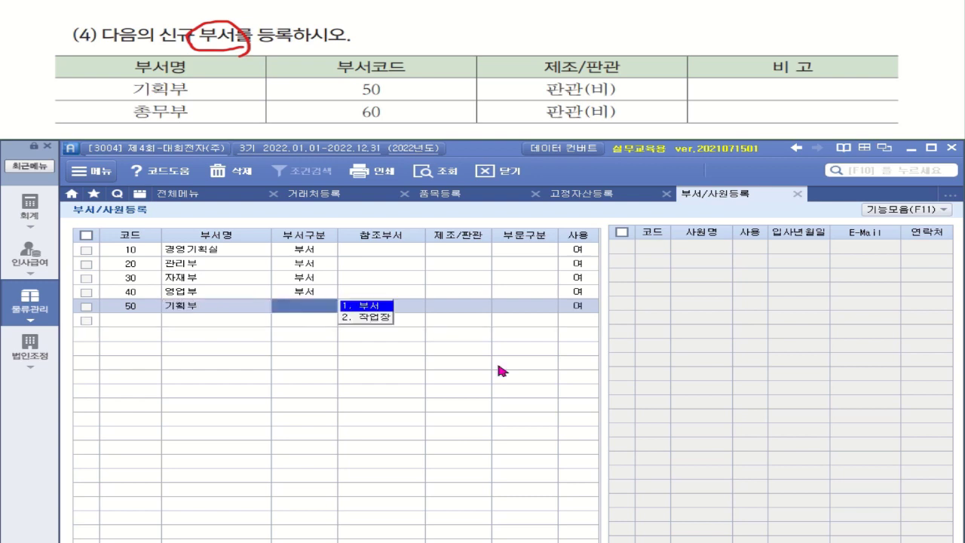
Step: Classify 기획부 as 부서, with 제조/판관 set to 판관, 부문구분 to 공통 and 사용 to 여
key(Return)
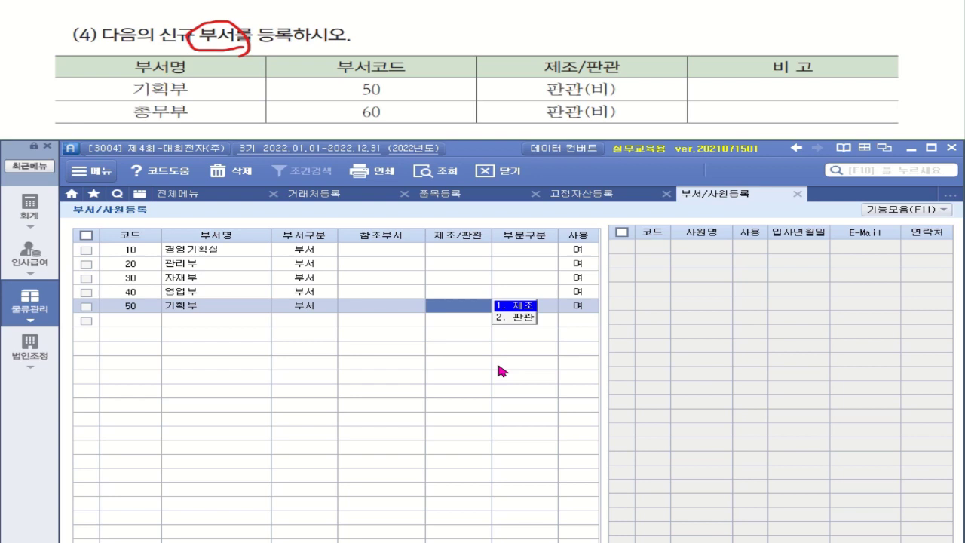
key(2)
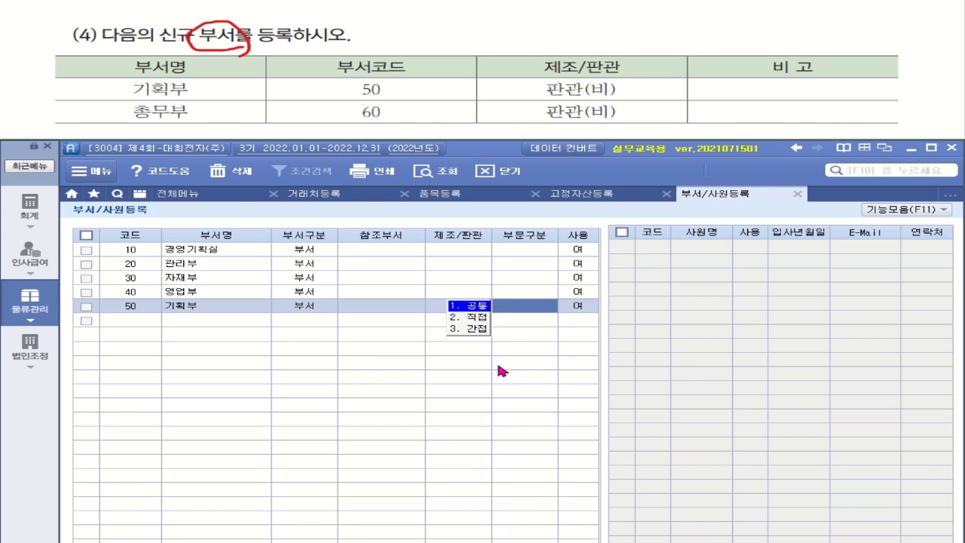
key(Return)
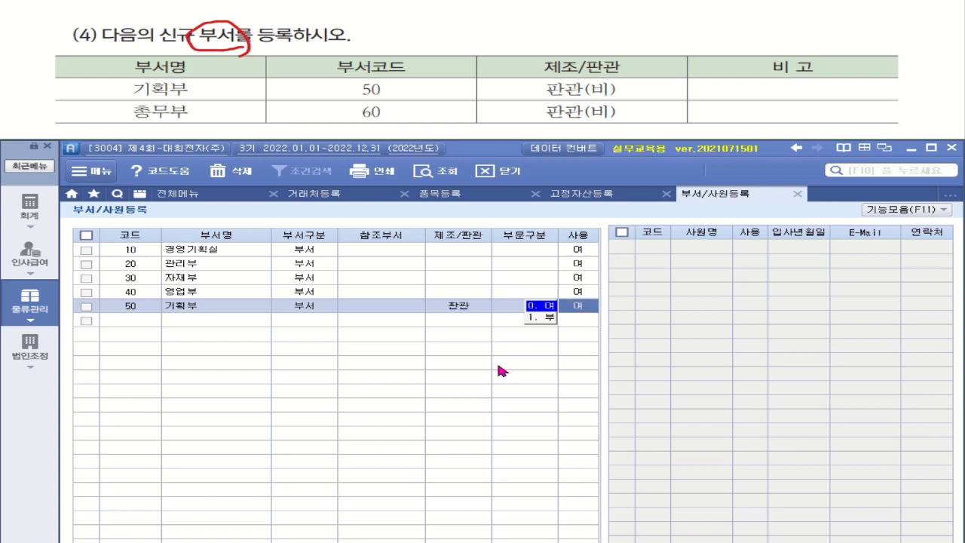
click(507, 309)
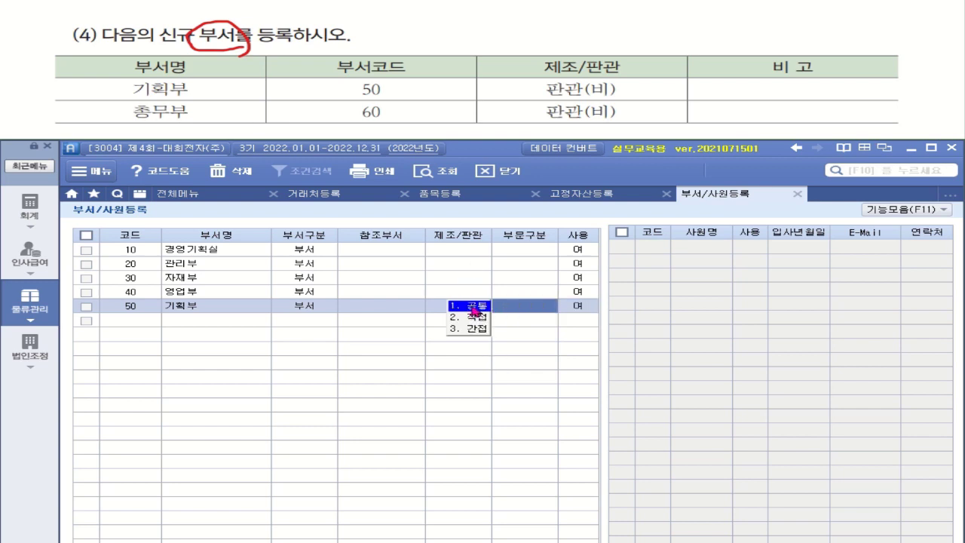
click(475, 309)
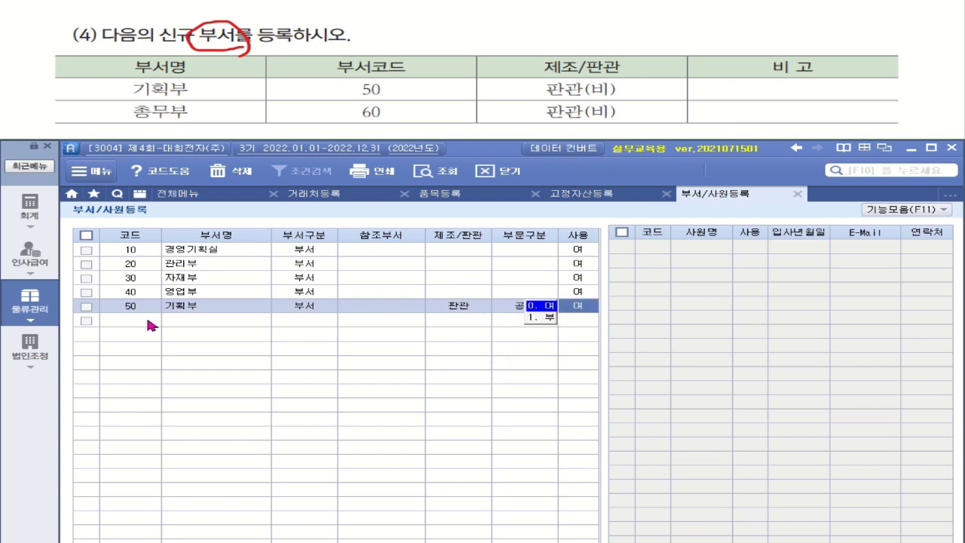
key(Return)
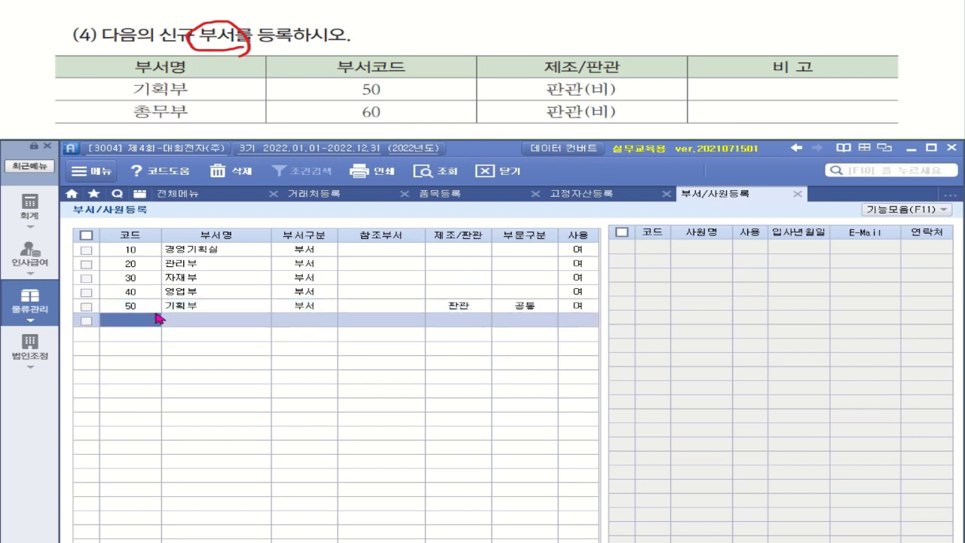
click(526, 306)
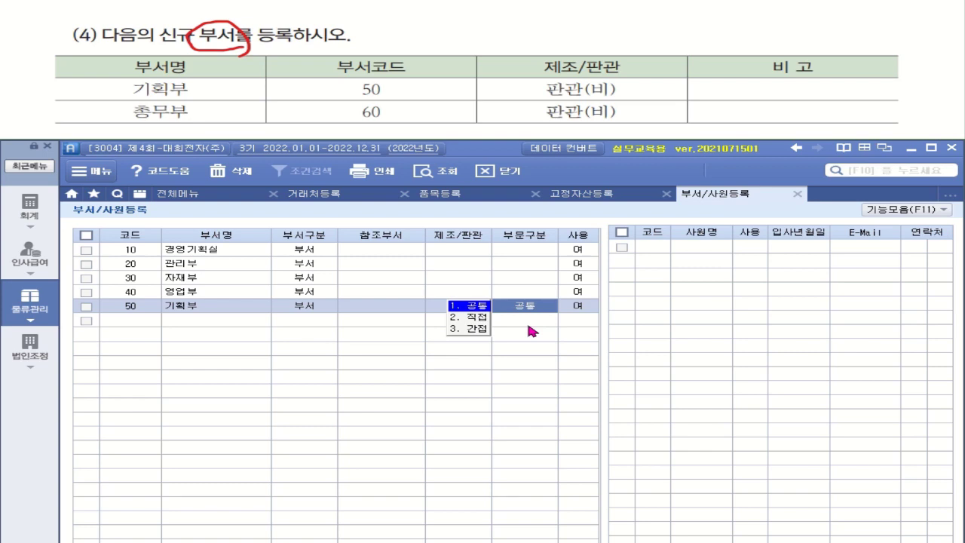
click(488, 329)
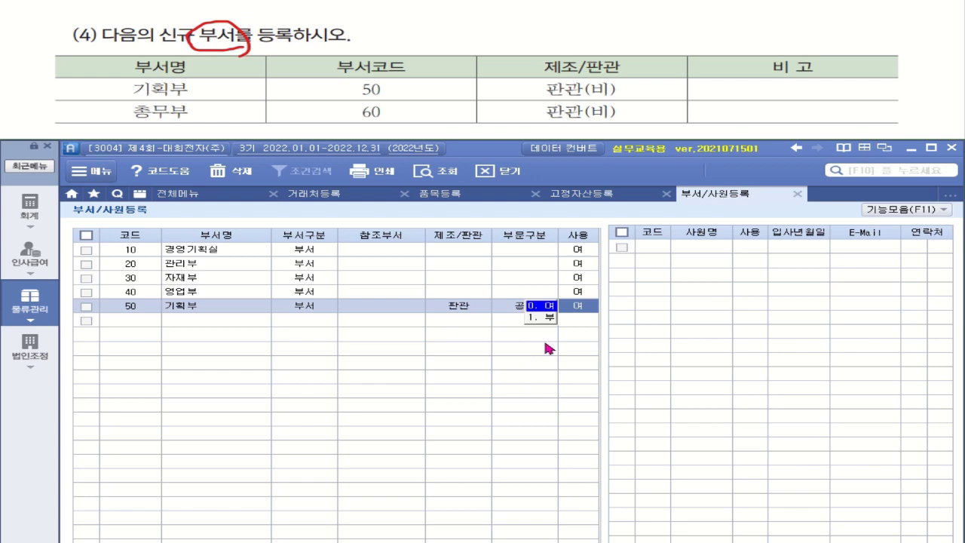
click(499, 308)
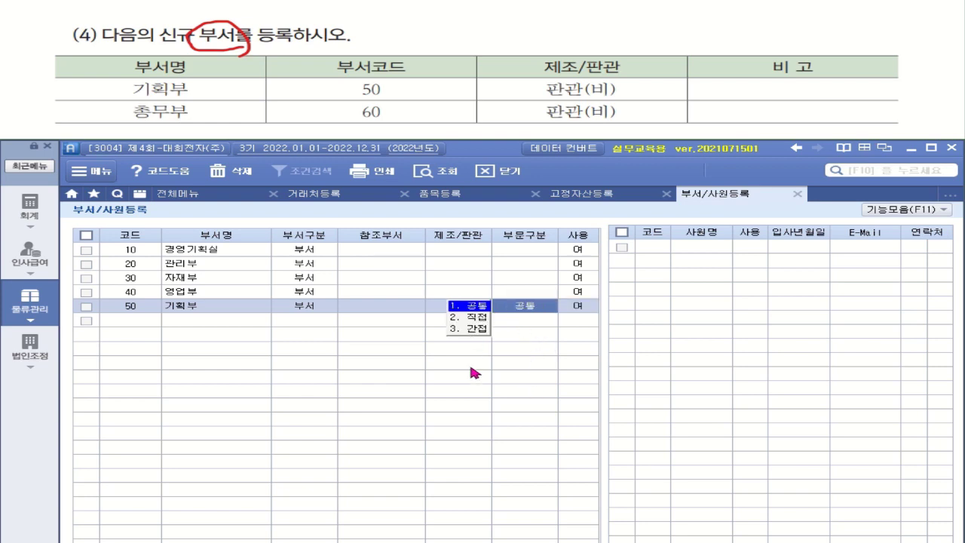
Step: Add a new department with code 60 and the name 총무부
click(135, 326)
text(60)
key(Return)
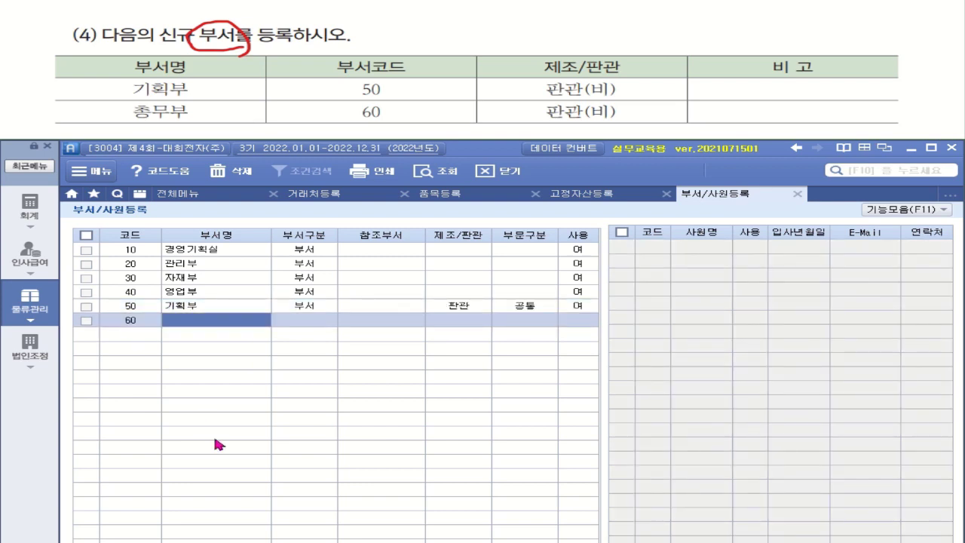
text(총)
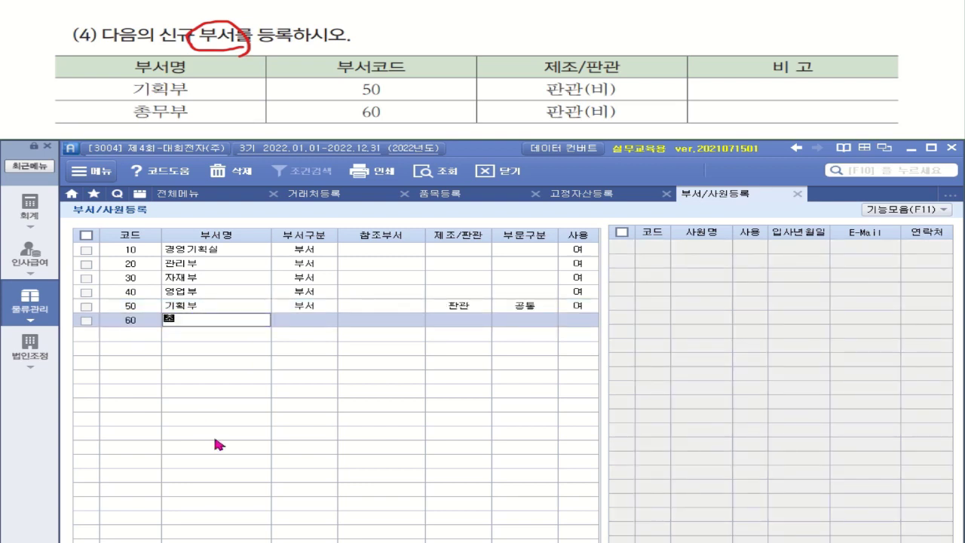
text(무부)
key(Return)
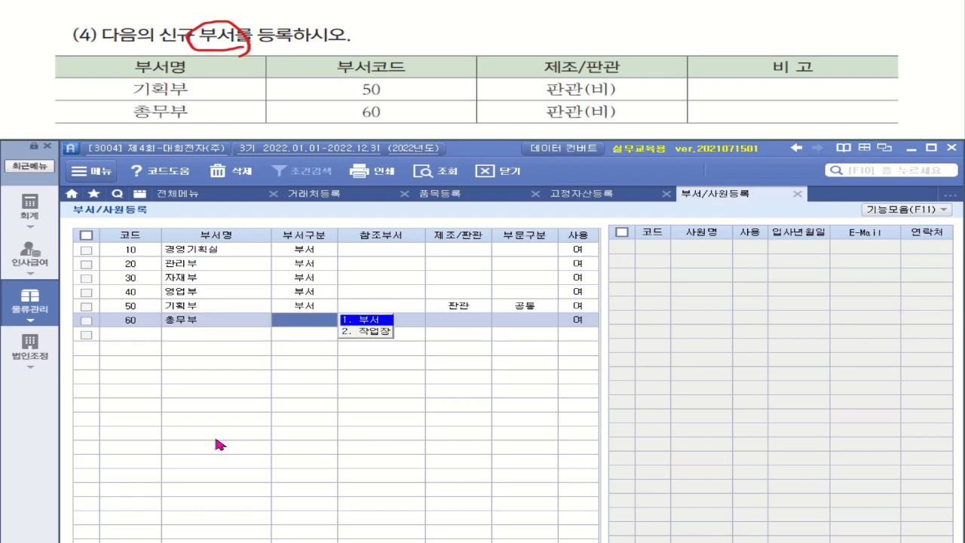
Step: Classify 총무부 as 부서, with 제조/판관 set to 판관, 부문구분 to 공통 and 사용 to 여
key(Return)
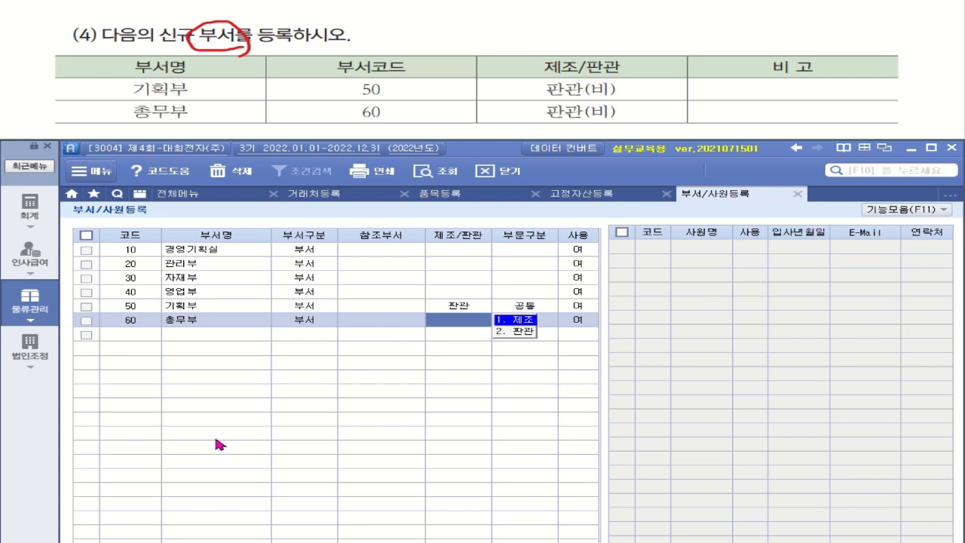
key(2)
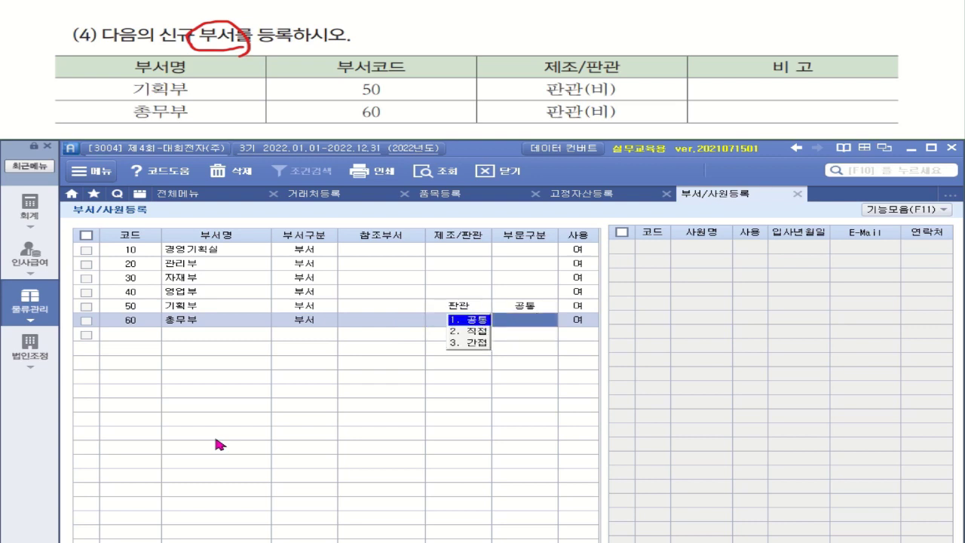
key(Return)
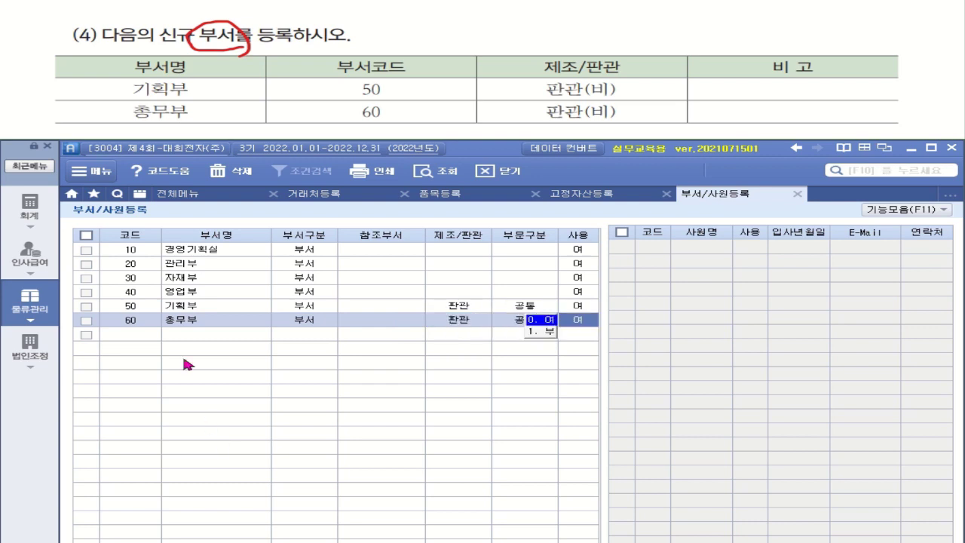
key(Return)
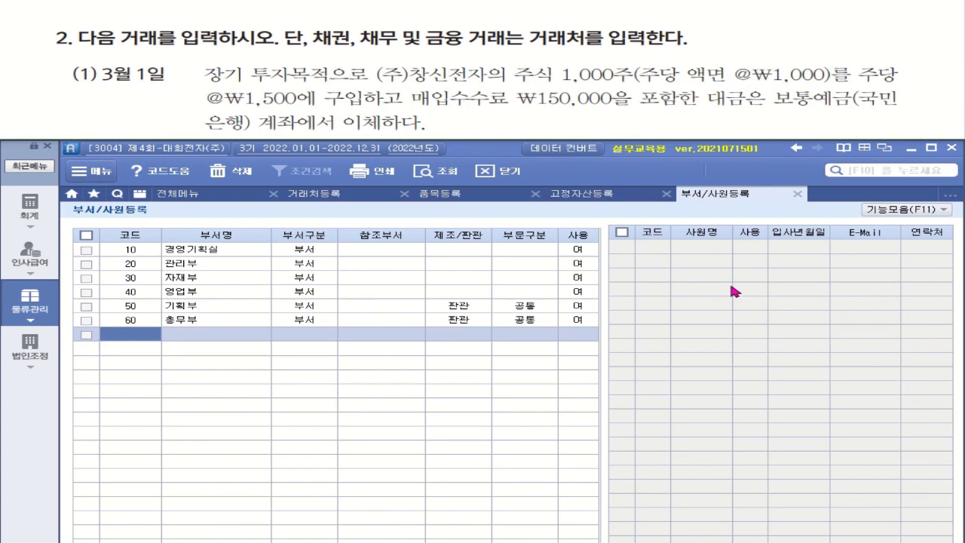
Step: Read the 3월 1일 transaction for the investment purpose, share quantity, purchase price per share, 매입수수료 and payment account, and the instructions on entering 거래처
drag(141, 45, 234, 46)
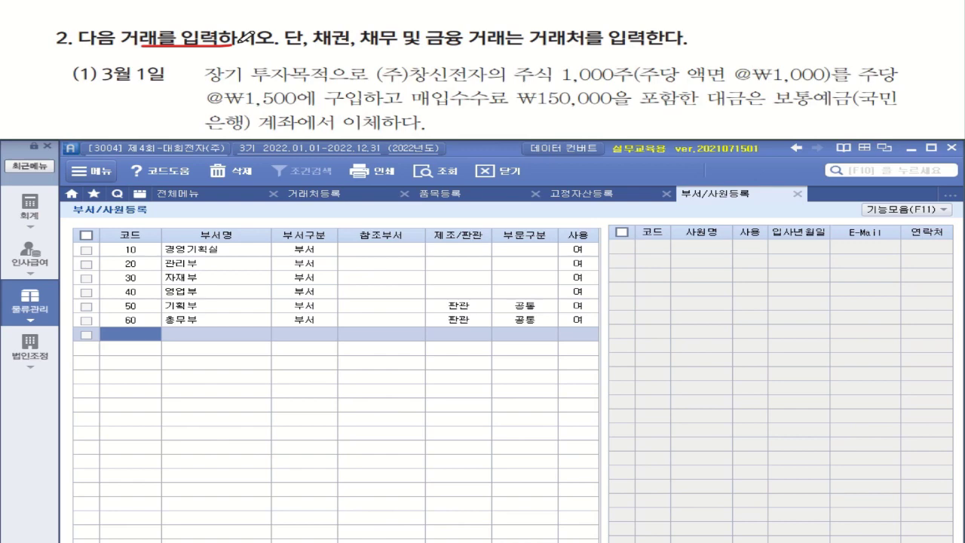
mouse_move(332, 30)
mouse_down()
mouse_move(307, 45)
mouse_move(333, 30)
mouse_move(367, 45)
mouse_move(482, 35)
mouse_up()
drag(541, 47, 626, 46)
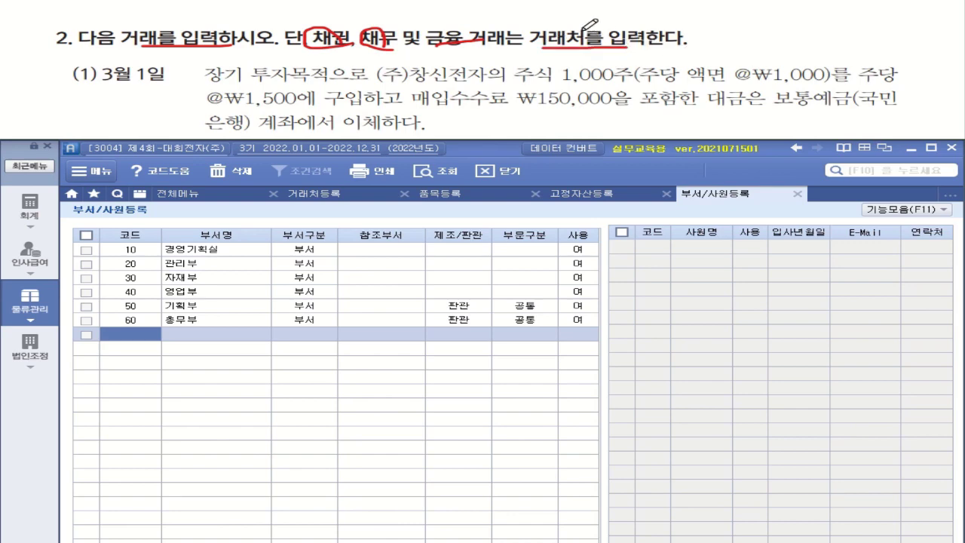
drag(583, 32, 604, 31)
drag(204, 84, 318, 89)
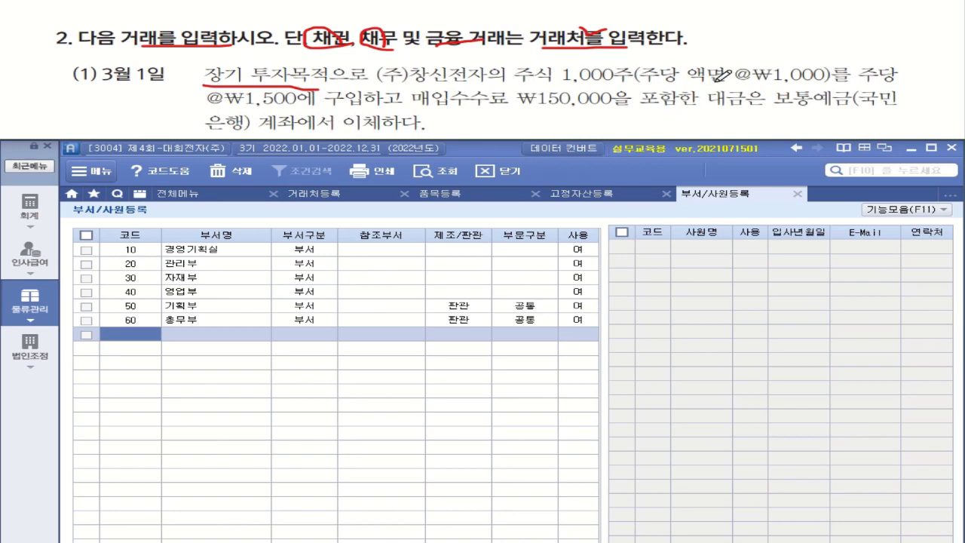
drag(738, 75, 772, 66)
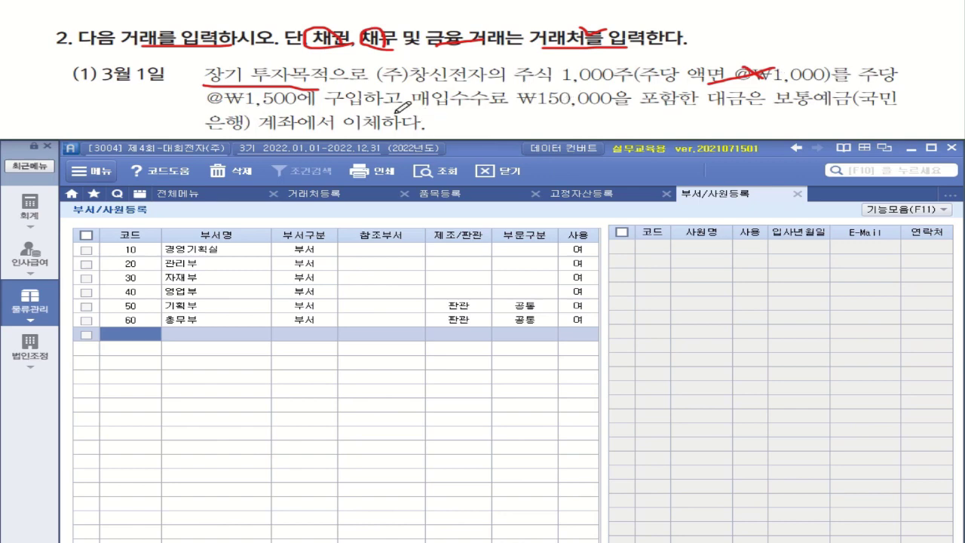
drag(208, 109, 381, 109)
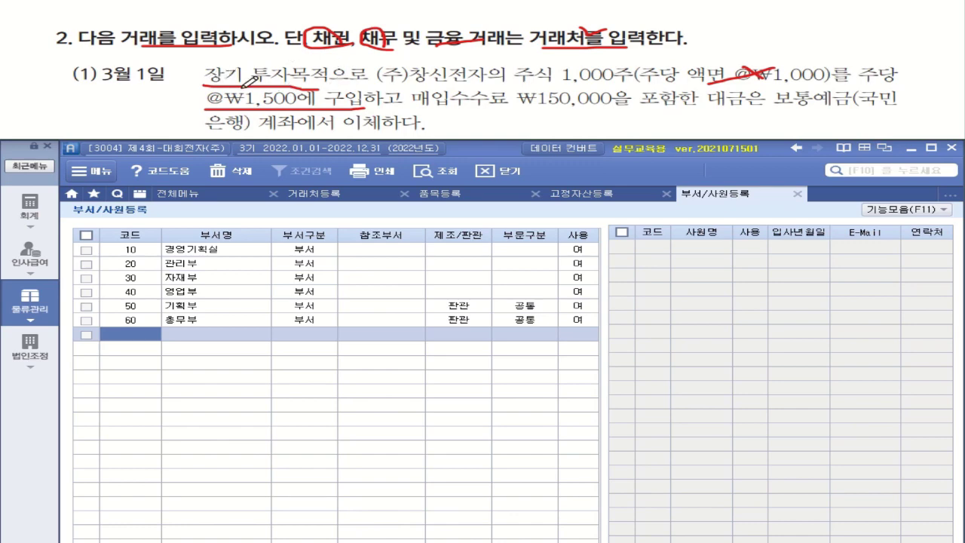
mouse_move(214, 79)
mouse_down()
mouse_move(239, 54)
mouse_move(245, 83)
mouse_up()
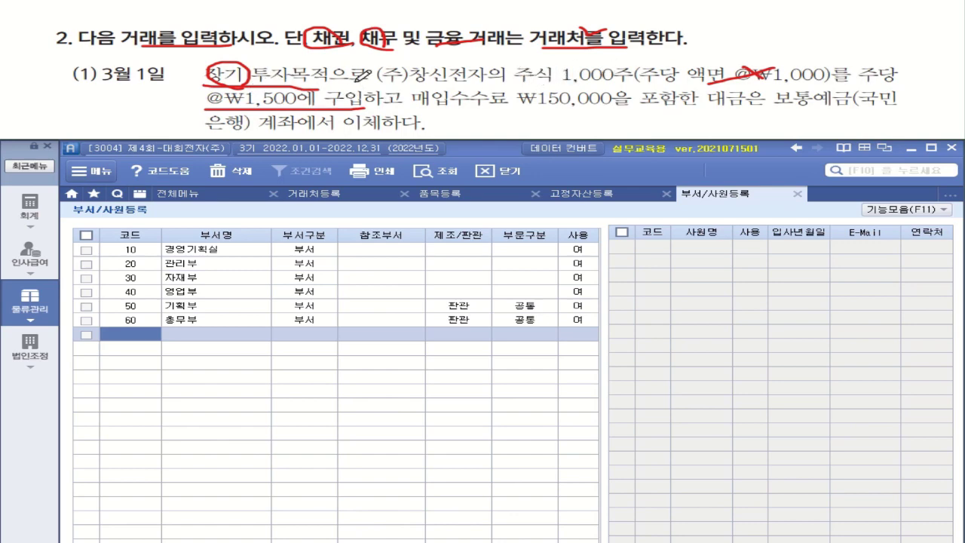
drag(414, 110, 615, 110)
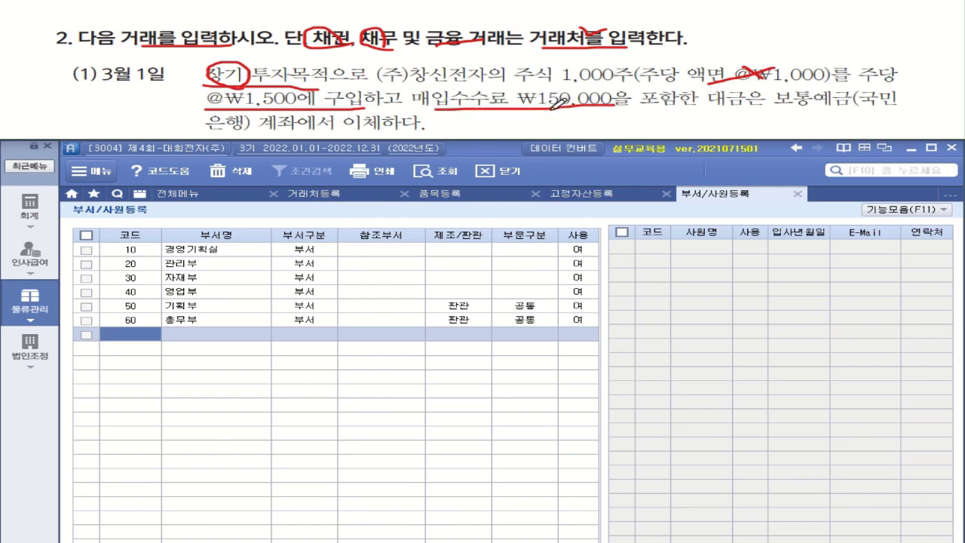
mouse_move(557, 109)
mouse_down()
mouse_move(625, 113)
mouse_move(636, 80)
mouse_up()
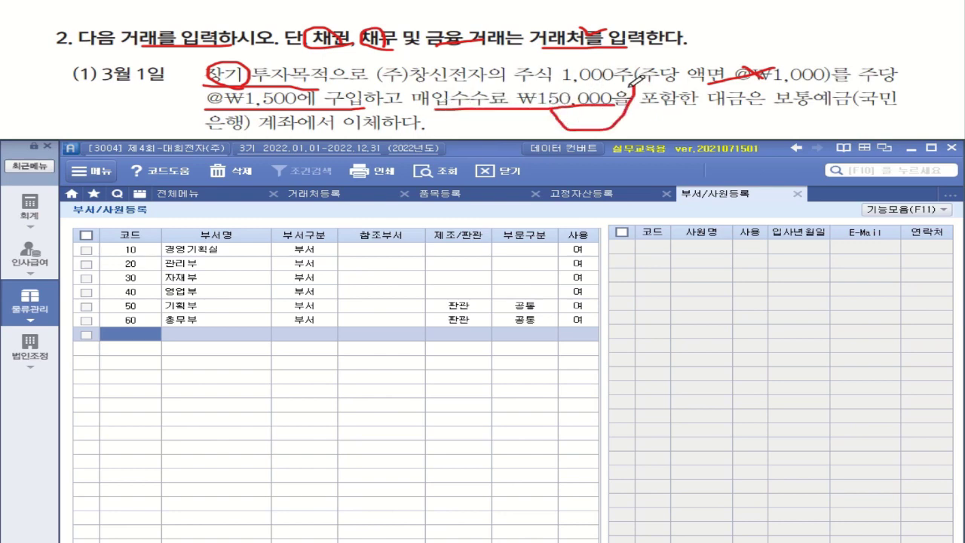
drag(639, 129, 682, 128)
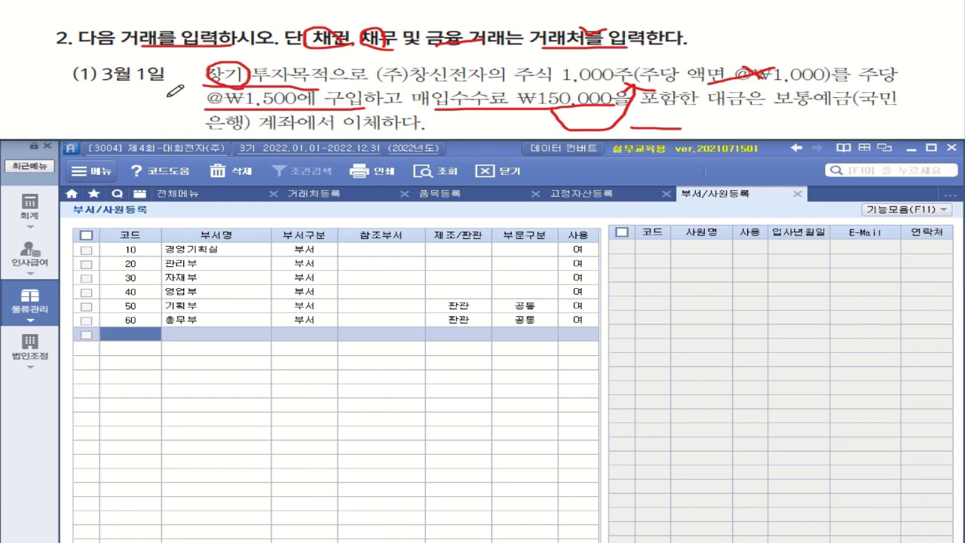
Step: Open general voucher entry (일반전표입력) in accounting (회계) and set the voucher date to 03월 01일
click(29, 207)
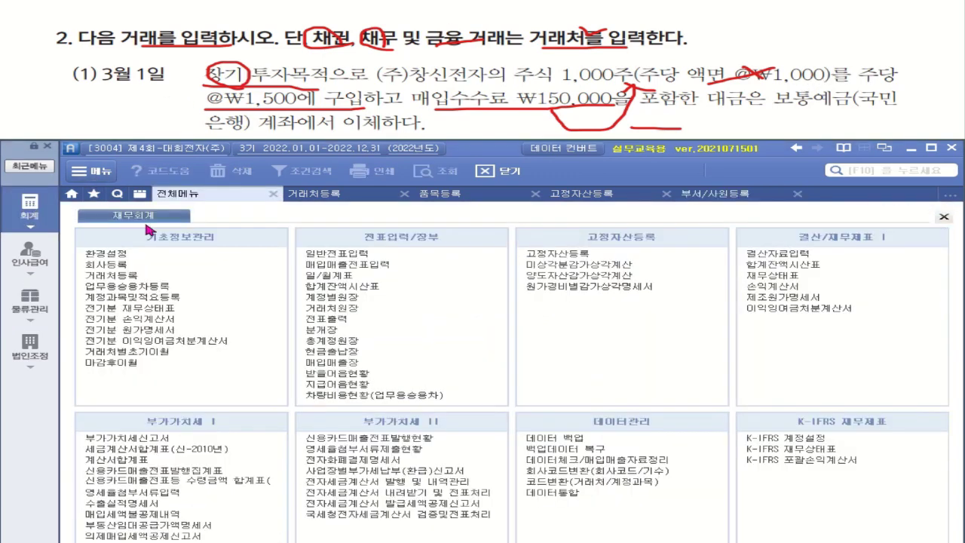
click(340, 257)
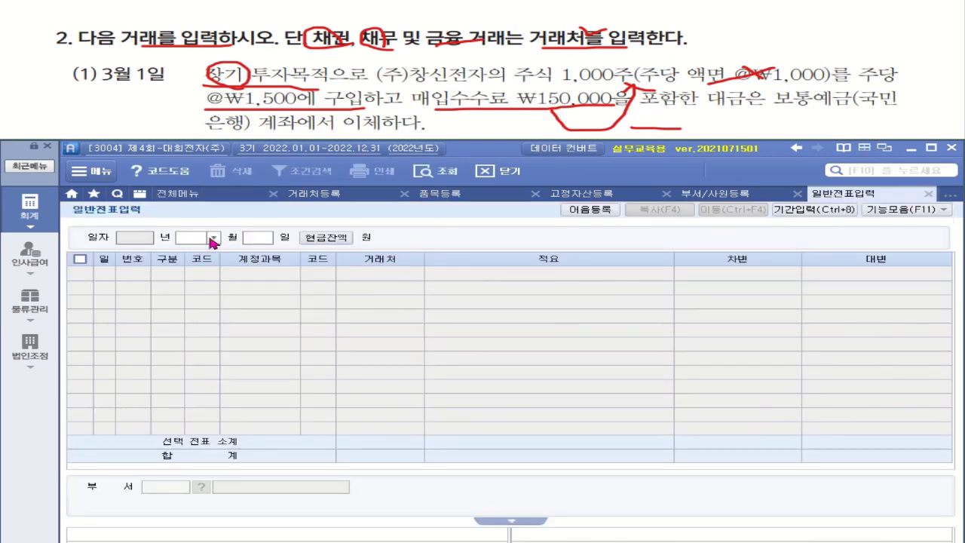
click(213, 237)
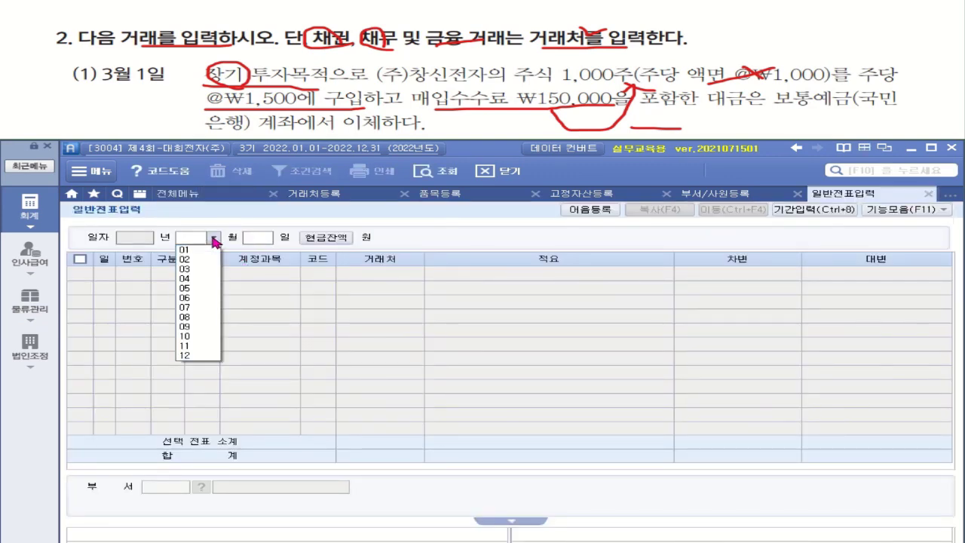
click(197, 274)
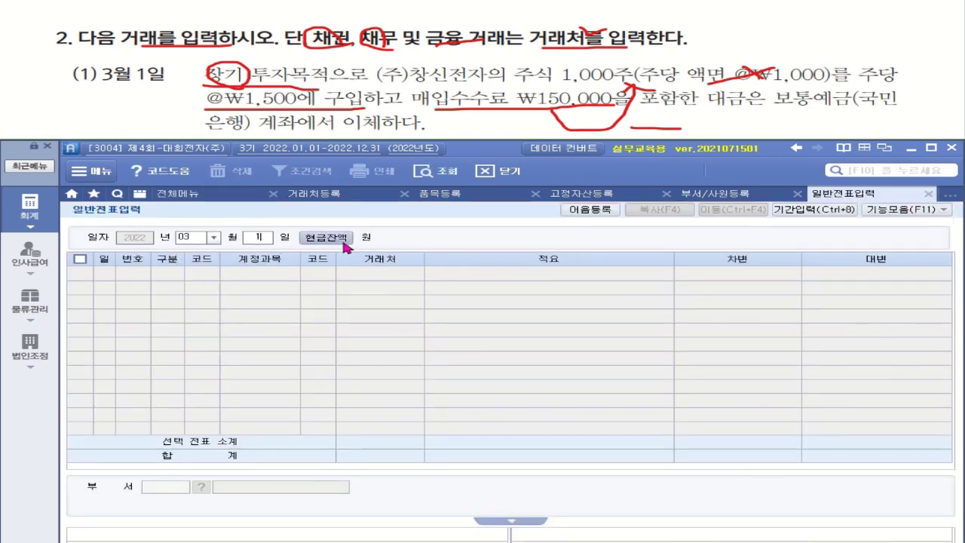
text(1)
key(Return)
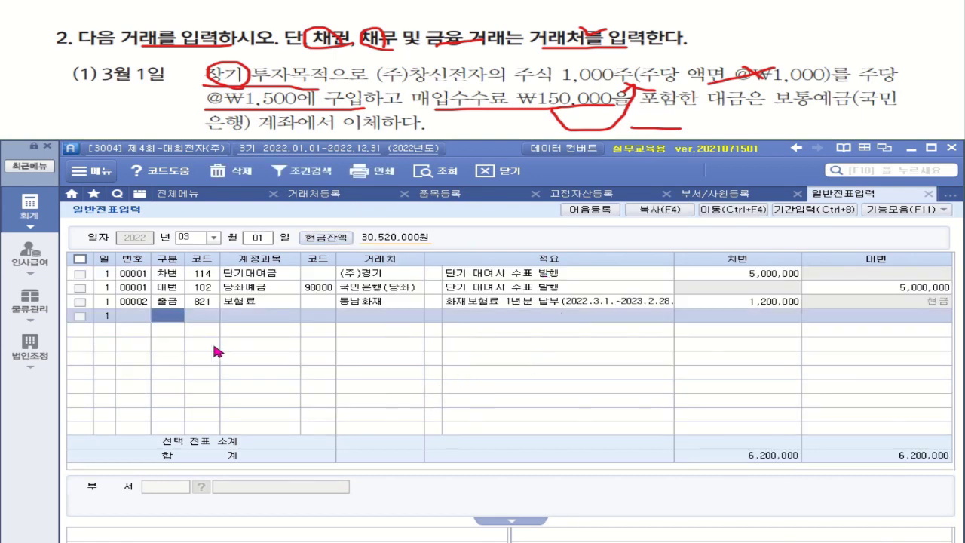
Step: Start a 차변 line with account 178 기타포괄손익-공정가치측정금융자산(비유동), leaving 거래처 and 적요 blank
text(3)
key(Return)
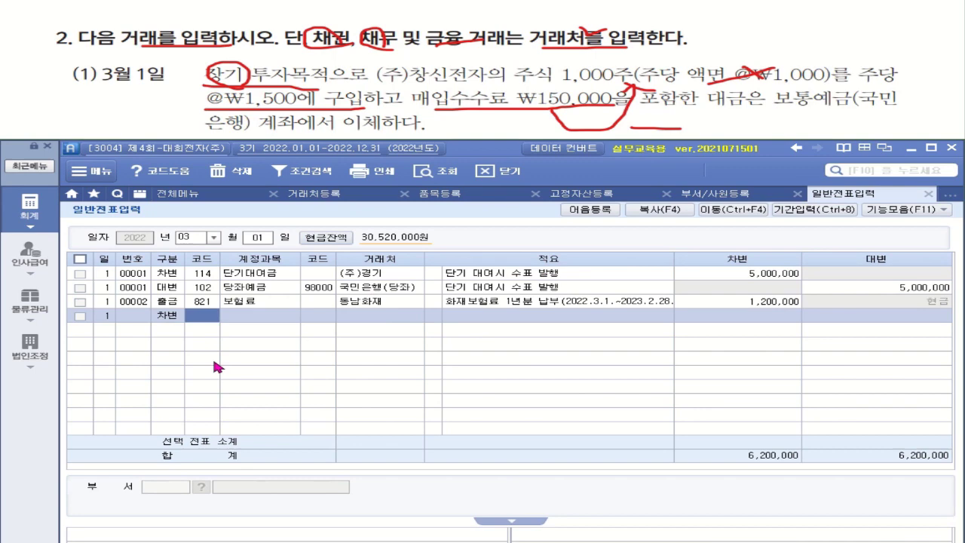
text(기타)
key(Return)
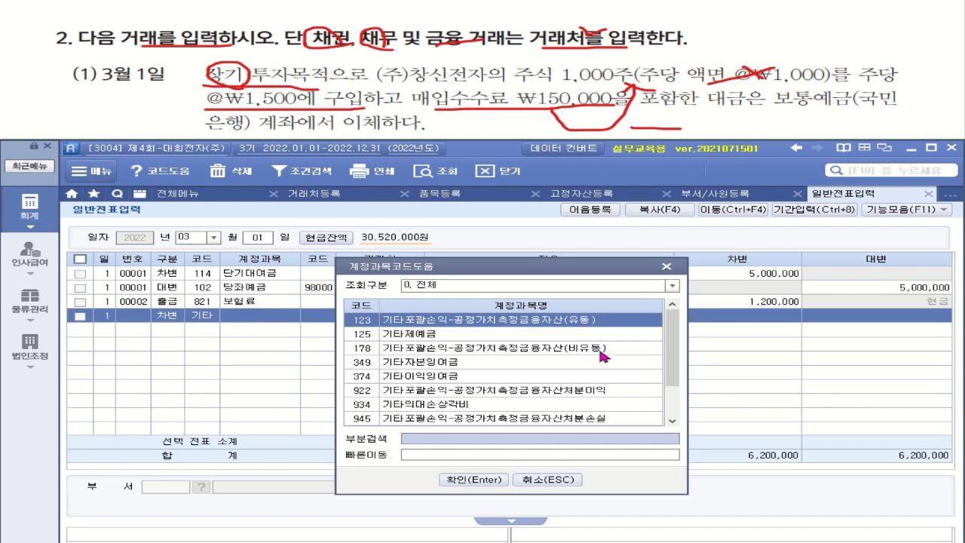
click(496, 352)
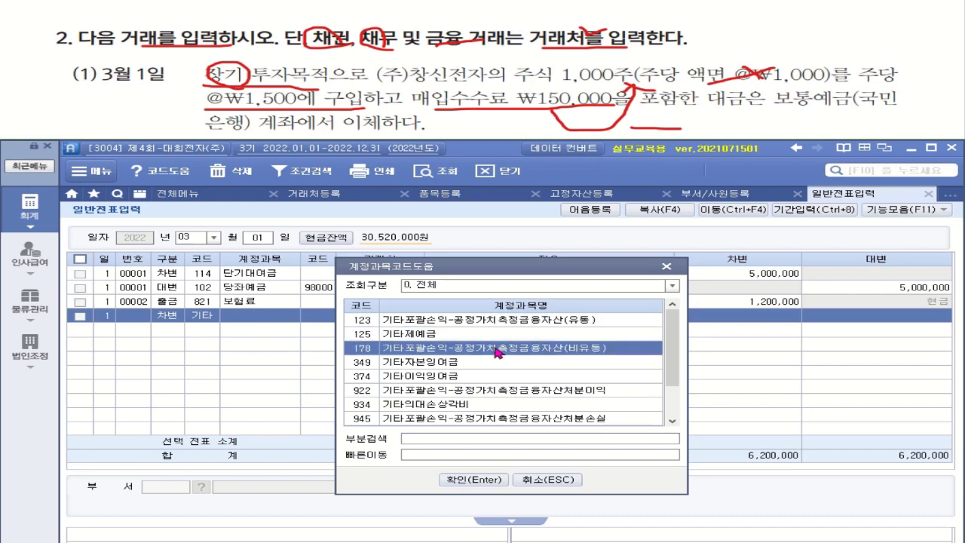
double_click(497, 352)
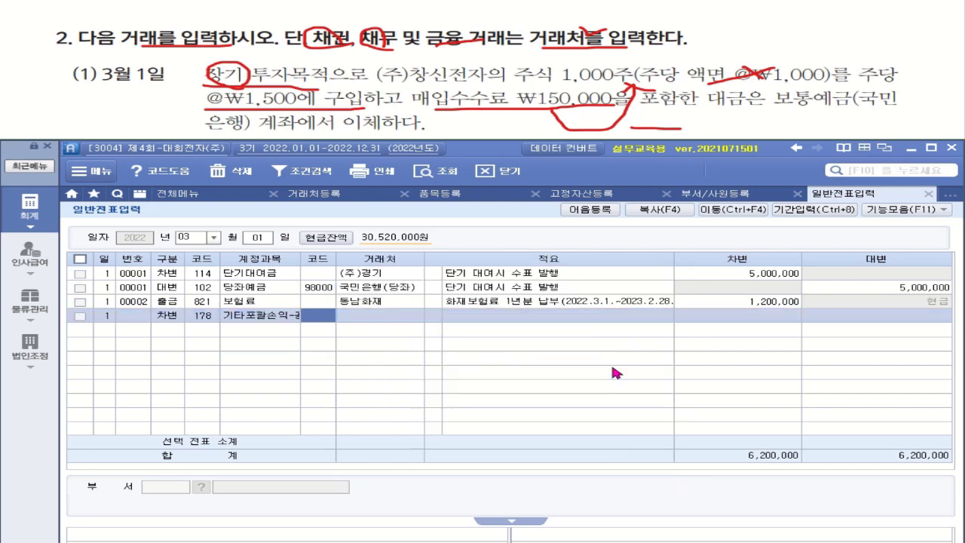
key(Return)
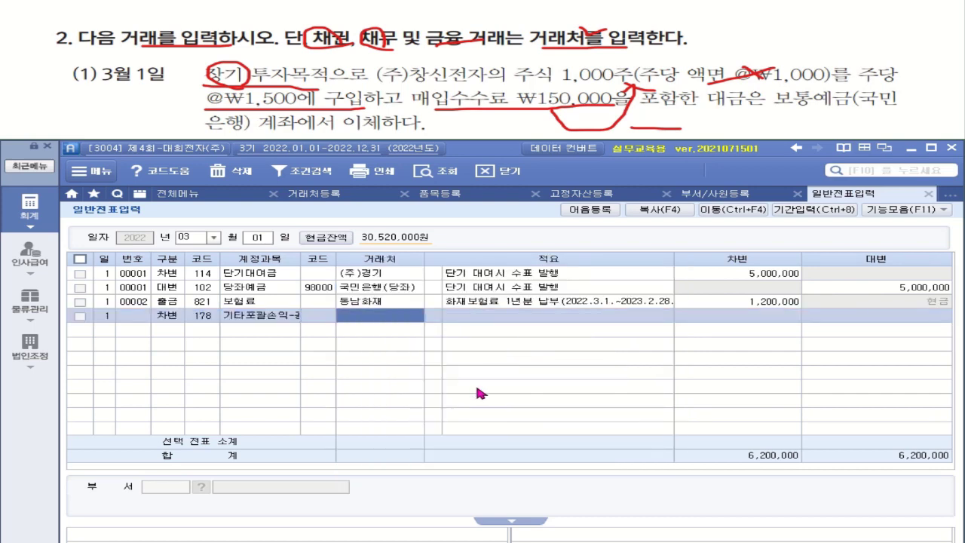
key(Return)
key(Return)
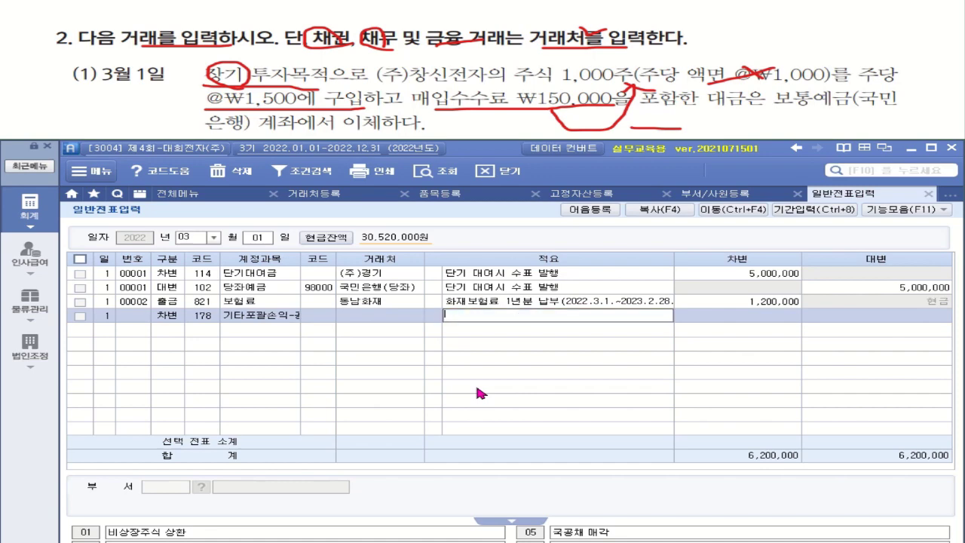
key(Return)
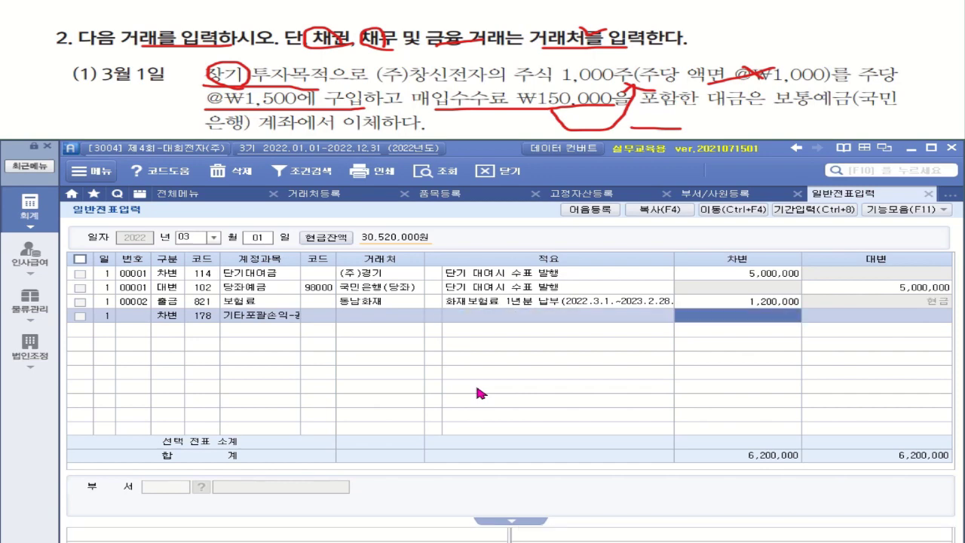
Step: Multiply 1,500 by 1,000 in the built-in calculator for the 차변 amount of the 178 line
right_click(716, 323)
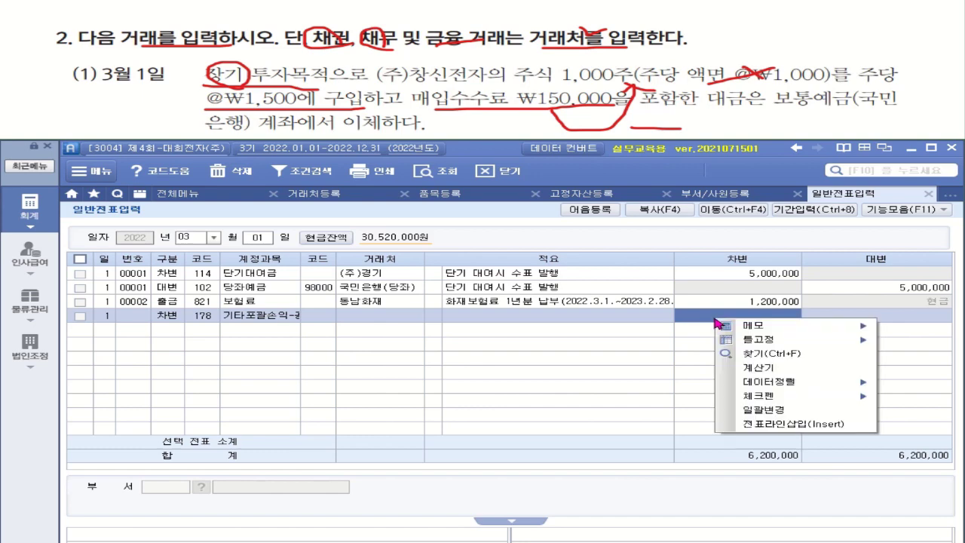
click(760, 375)
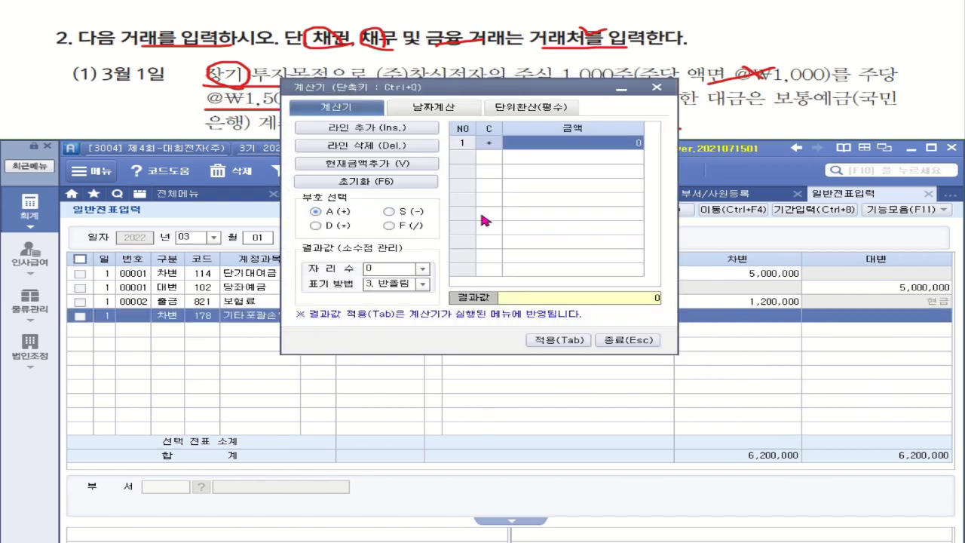
drag(469, 94, 392, 261)
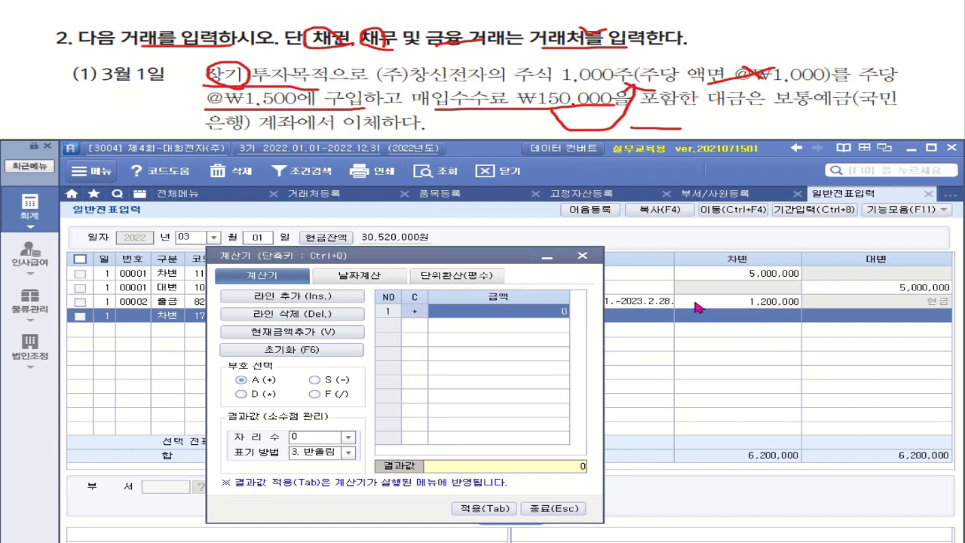
text(1500)
key(Return)
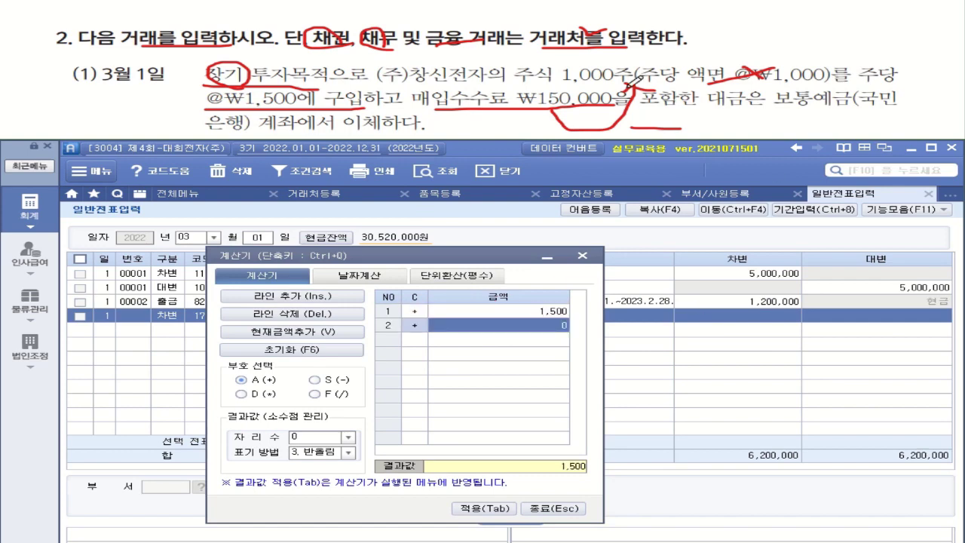
click(242, 393)
text(1000)
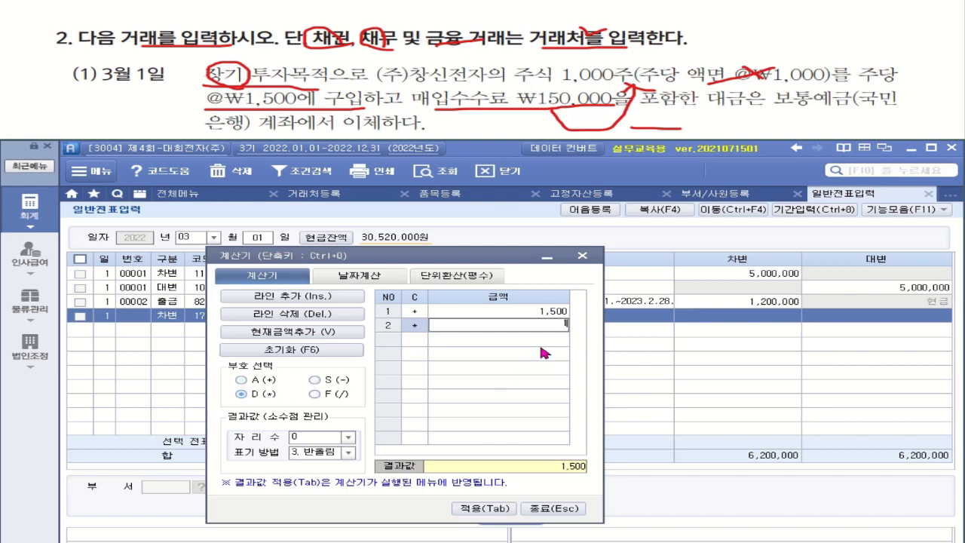
key(Return)
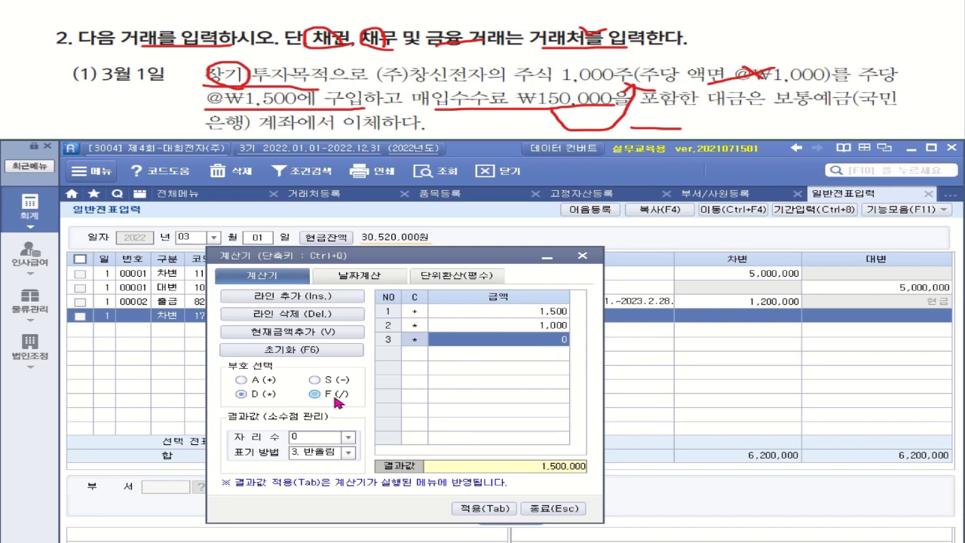
Step: Add the 150,000 매입수수료 to the calculation and apply the result as the 차변 amount
click(267, 380)
text(1500000)
key(Return)
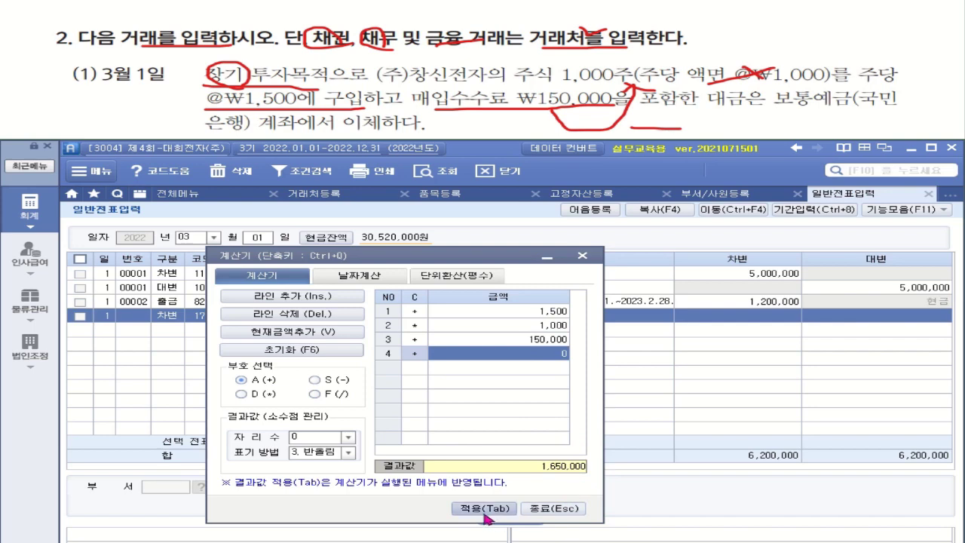
key(Tab)
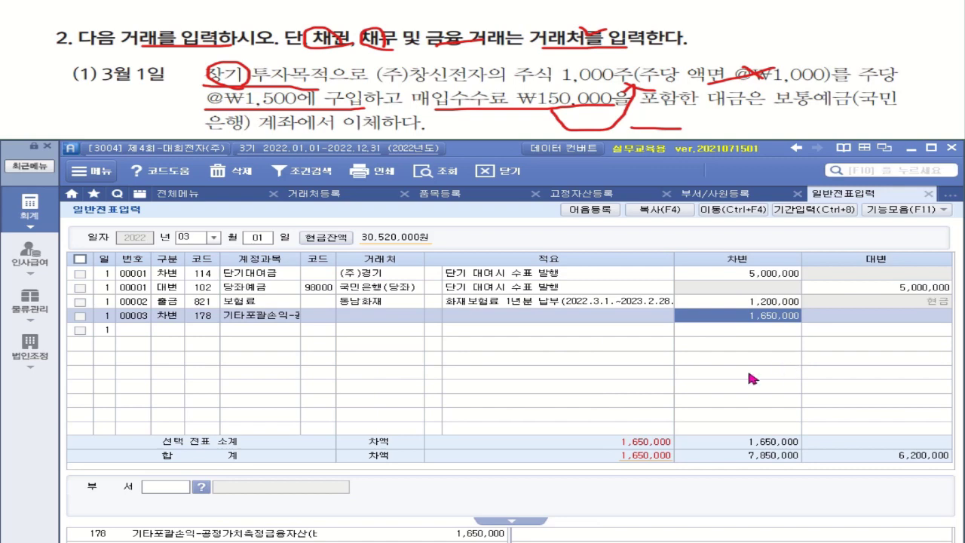
Step: Add a 대변 line with account 103 보통예금 and 거래처 98001 국민은행(보통) to the 3월 1일 voucher
click(178, 332)
text(4103)
key(Return)
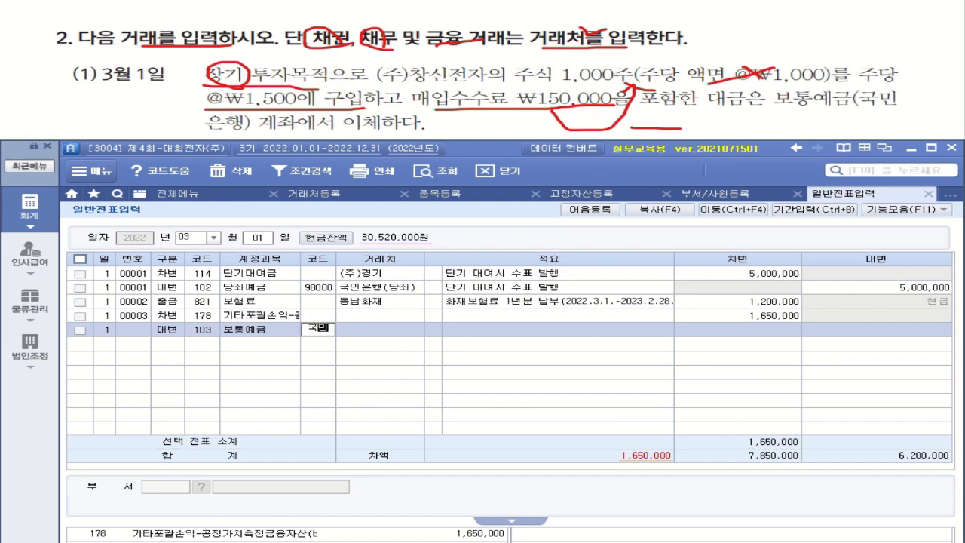
key(F2)
key(Down)
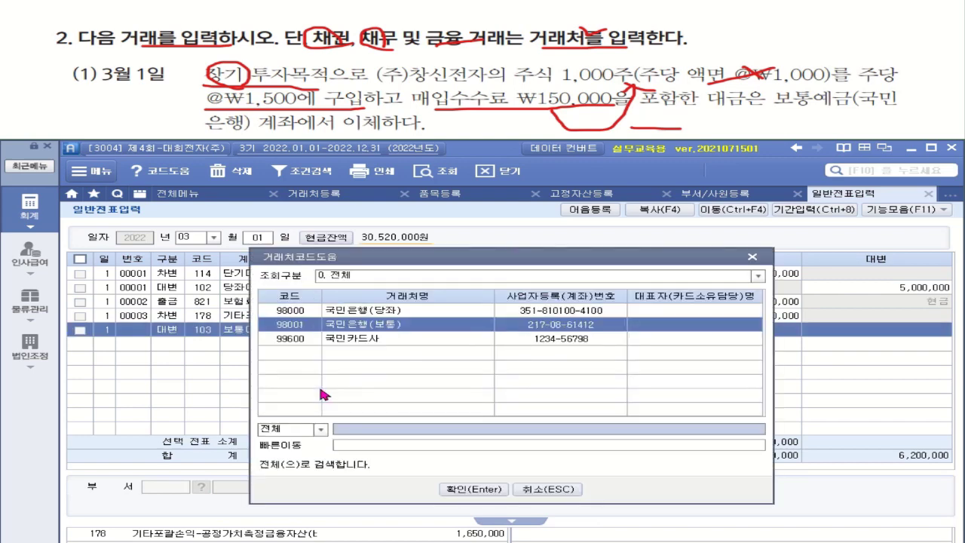
key(Return)
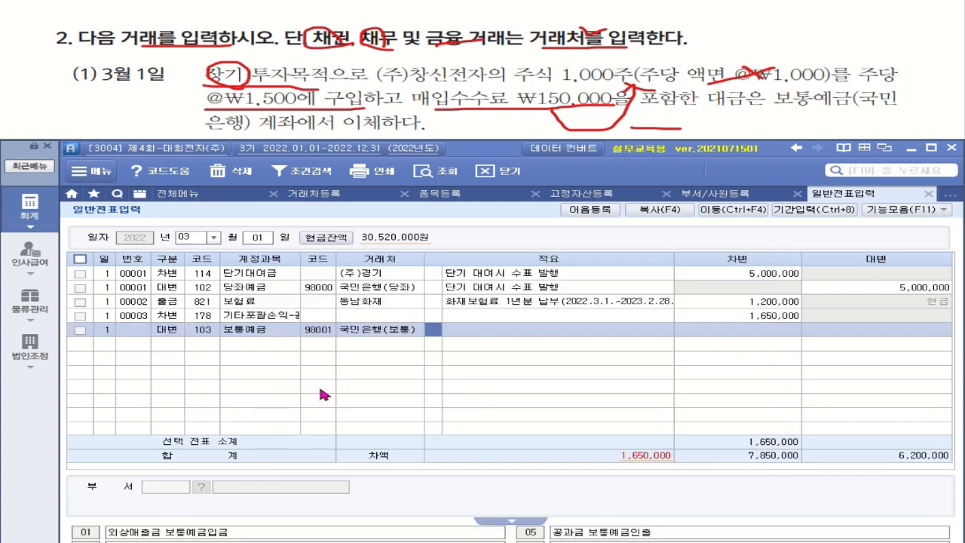
Step: Leave 적요 blank on the 보통예금 line and set its 대변 amount to 1,650,000
key(Return)
key(Return)
text(1650000)
key(Return)
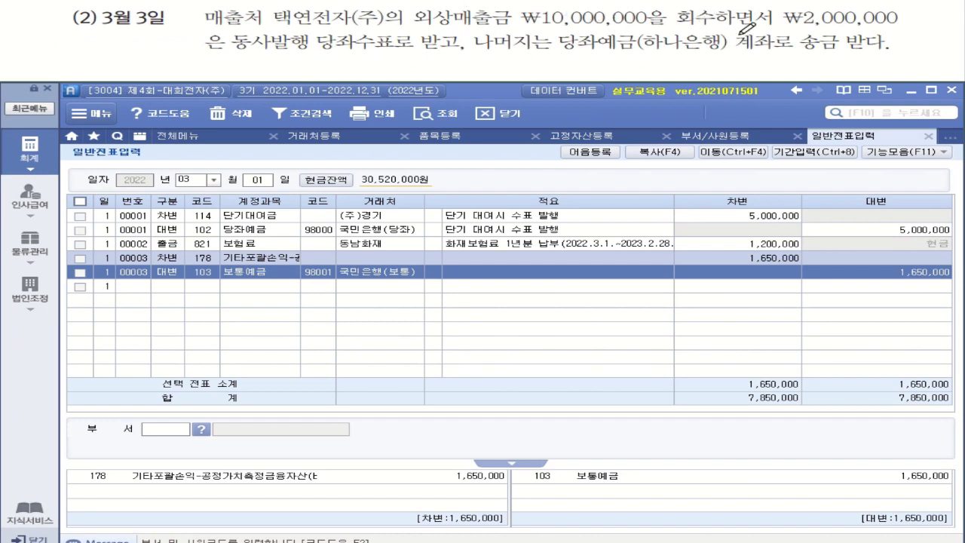
drag(234, 49, 394, 50)
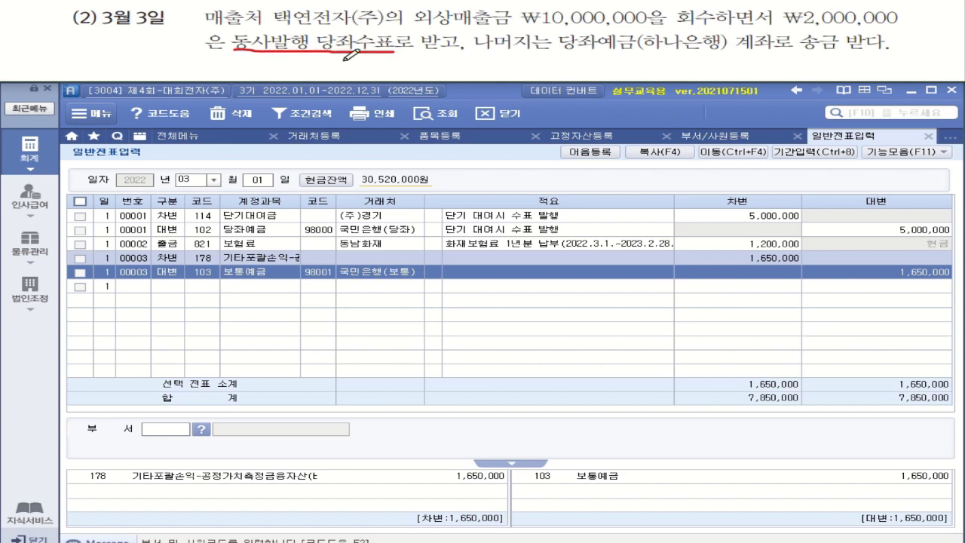
mouse_move(291, 58)
mouse_down()
mouse_move(323, 73)
mouse_move(312, 79)
mouse_move(381, 57)
mouse_move(383, 71)
mouse_up()
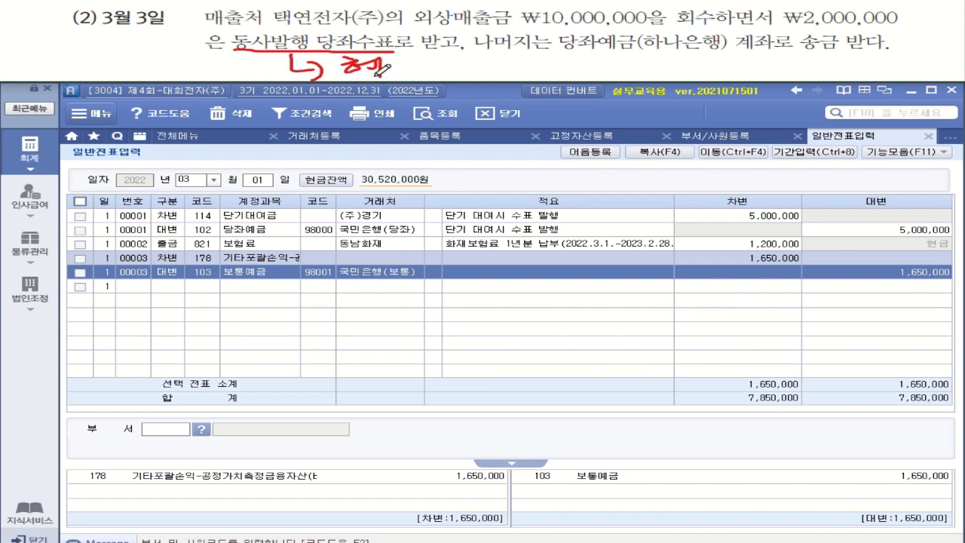
drag(570, 52, 863, 53)
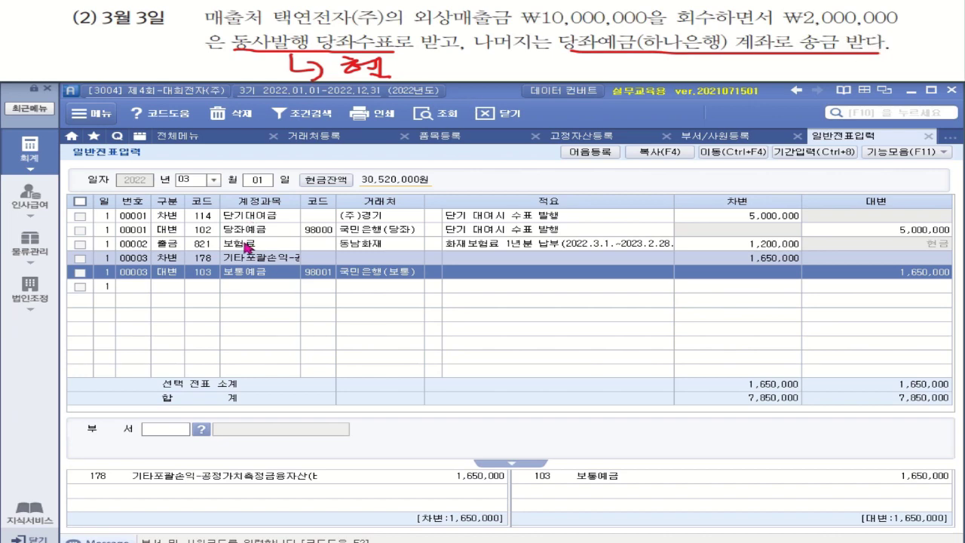
Step: Set the voucher date to 03월 03일 and start a 차변 line
click(259, 181)
text(03)
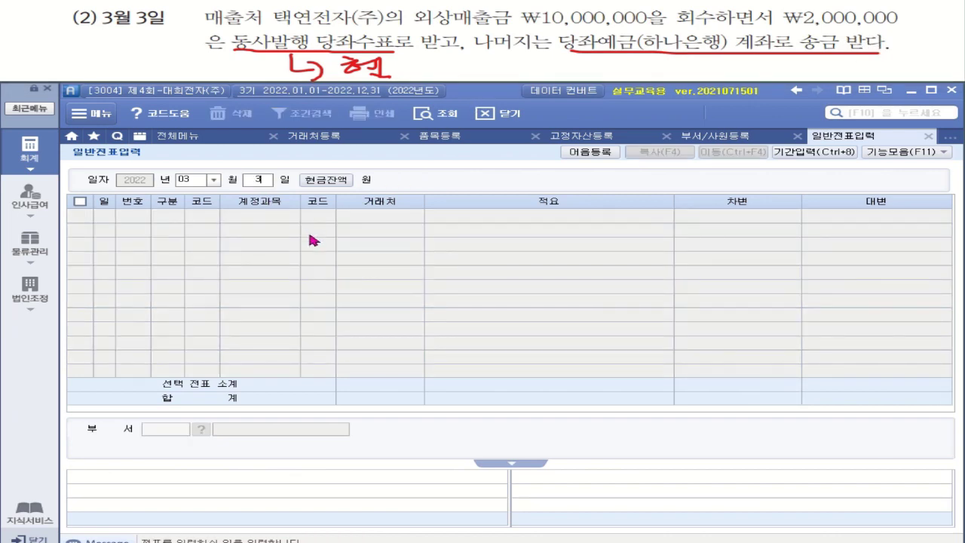
key(Return)
text(3)
key(Return)
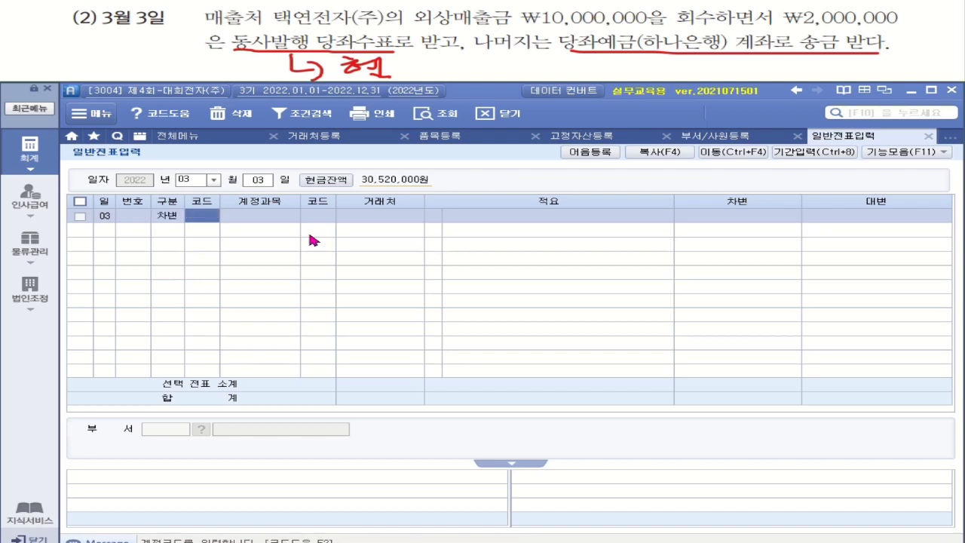
Step: Enter account 101 현금 on the 차변 line without 거래처 or 적요, and set its amount to 2,000,000
text(101)
key(Return)
key(Return)
key(Return)
text(23000000)
key(Return)
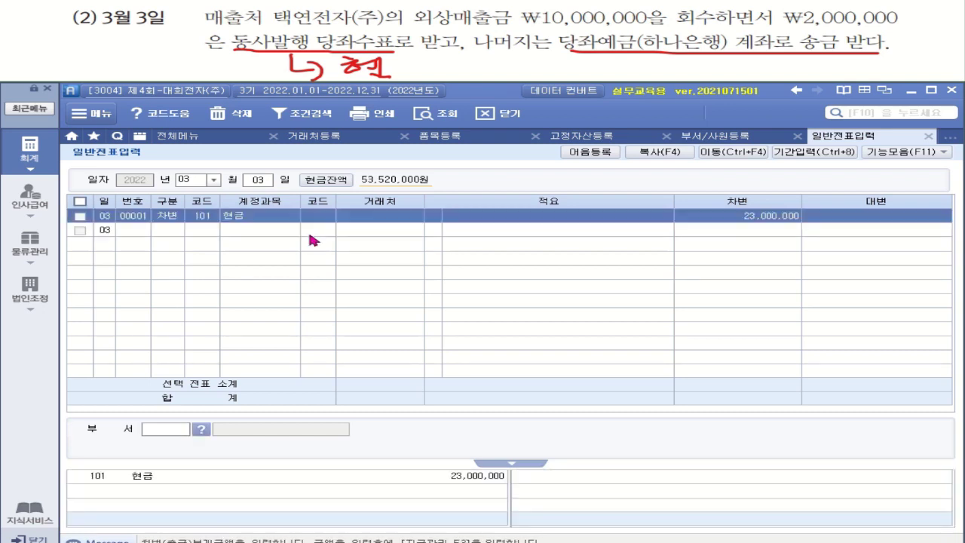
click(750, 219)
text(2000000)
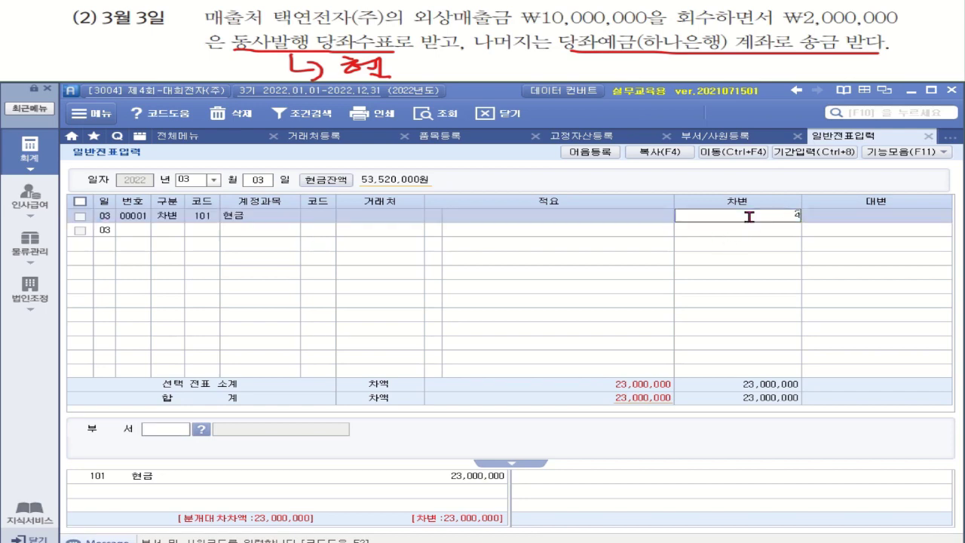
key(Return)
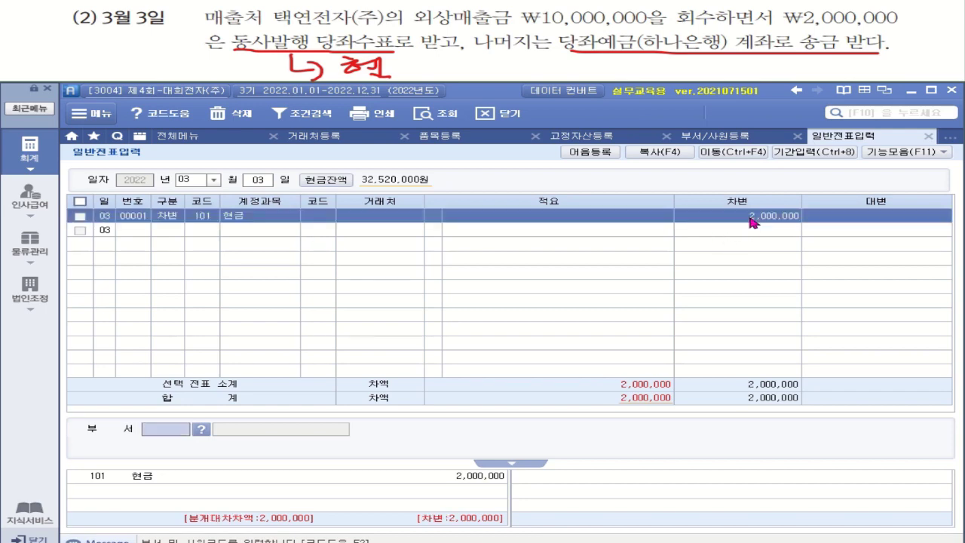
Step: Add a second 차변 line with account 102 당좌예금 to the 3월 3일 voucher
click(172, 235)
text(3)
key(Return)
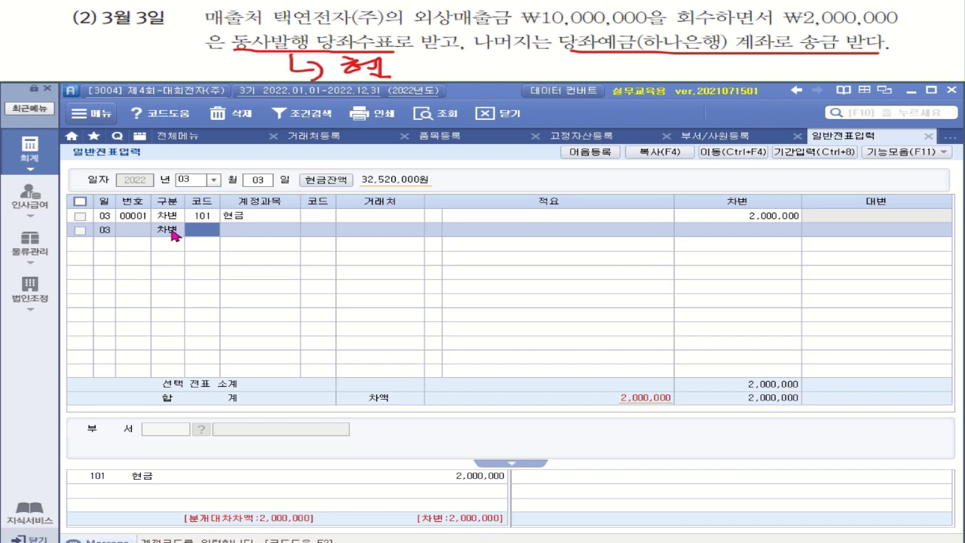
text(102)
key(Return)
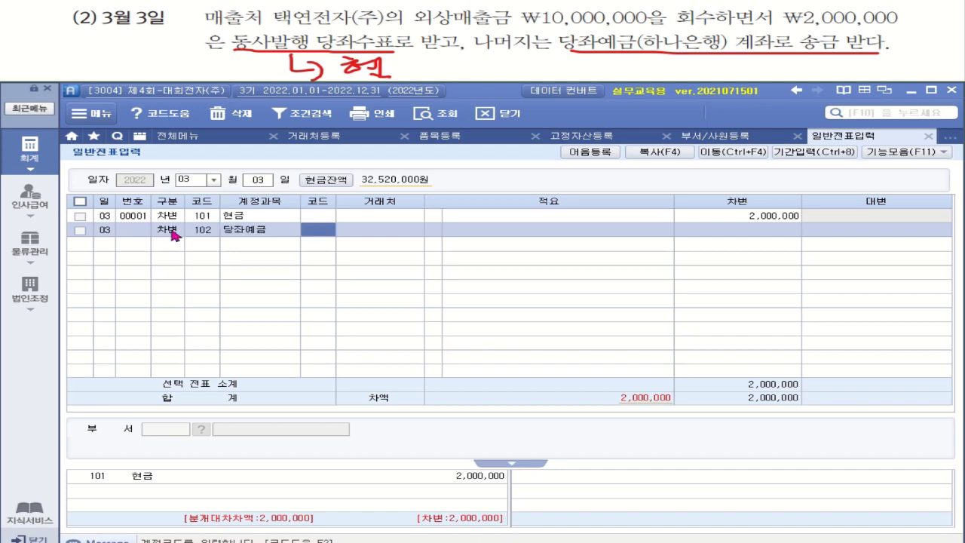
Step: Assign 거래처 98006 하나은행(당좌) to the 당좌예금 line and set its 차변 amount to 8,000,000
text(해)
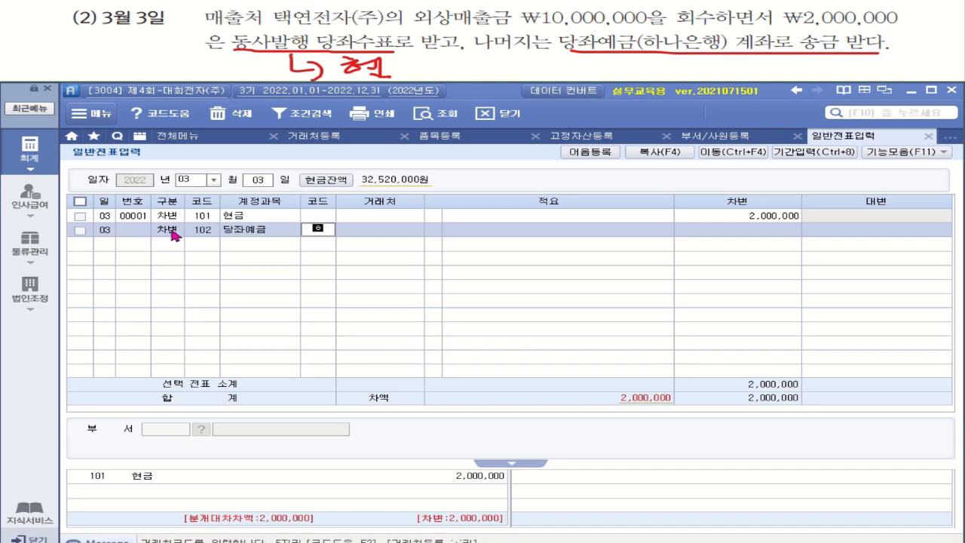
text(나)
key(Return)
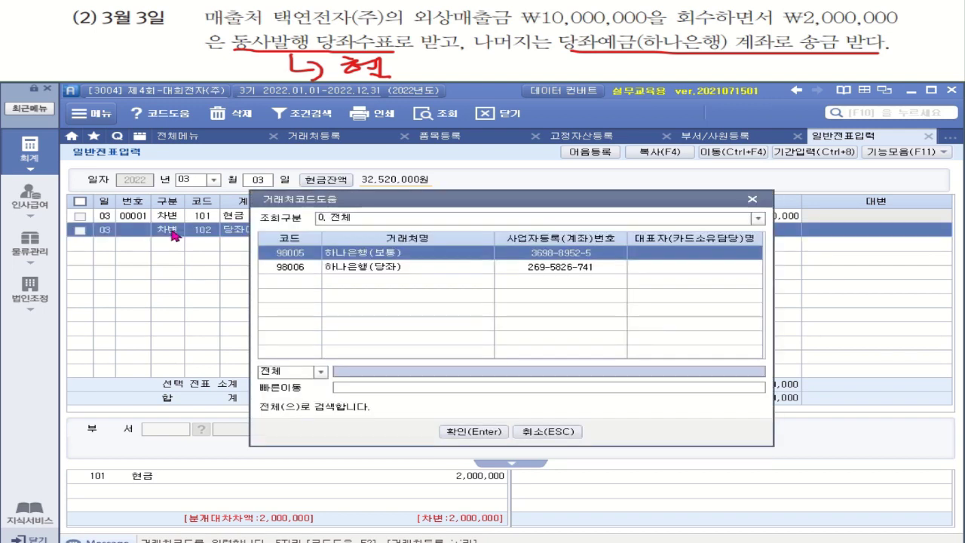
drag(631, 53, 610, 41)
double_click(397, 274)
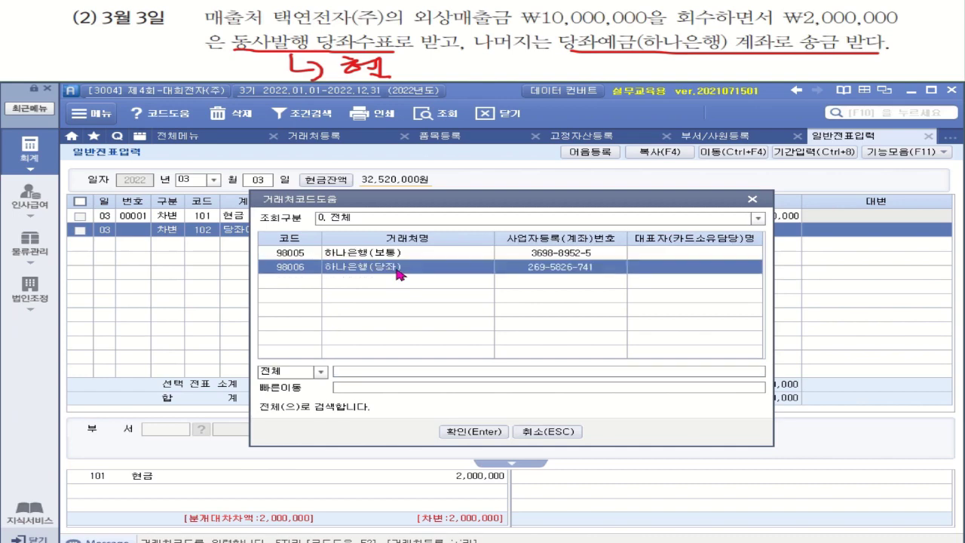
key(Return)
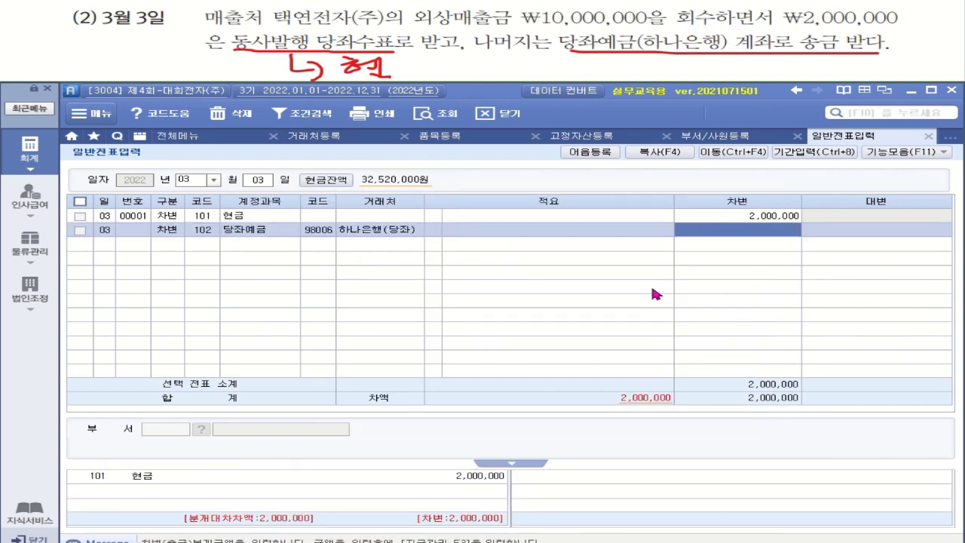
text(8000000)
key(Return)
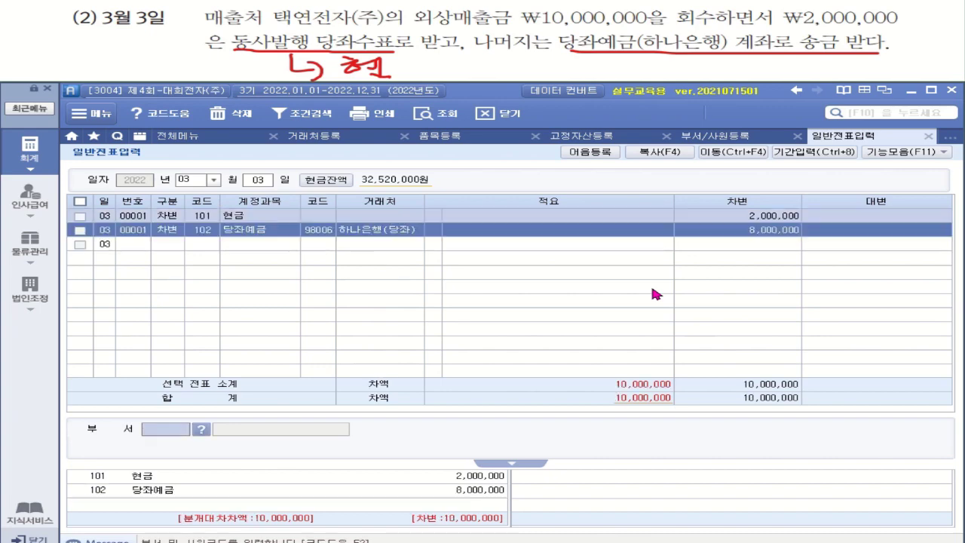
Step: Add a 대변 line with account 108 외상매출금 to the 3월 3일 voucher
click(173, 245)
text(4)
key(Return)
text(108)
key(Return)
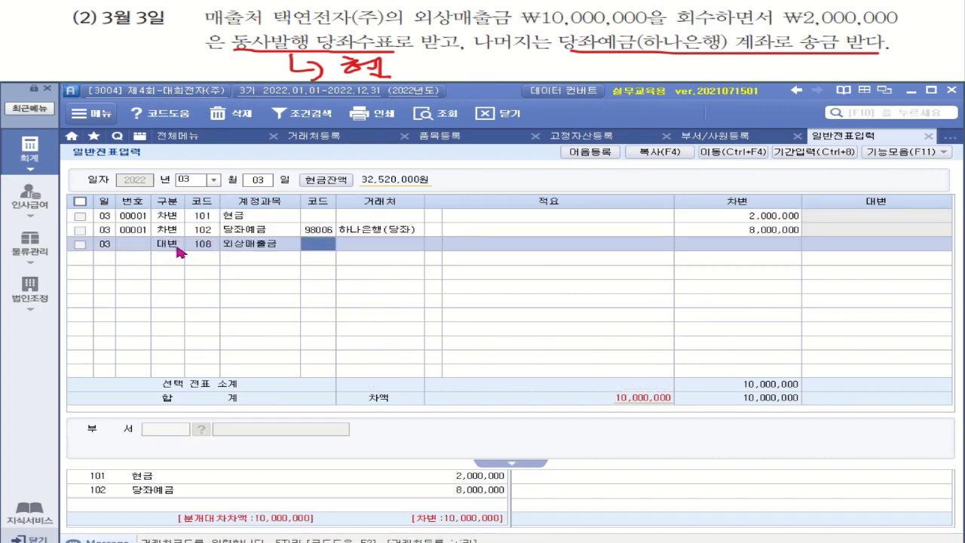
Step: Assign 거래처 택연전자(주) to the 외상매출금 line and set its 대변 amount to 10,000,000
text(태ㅇ)
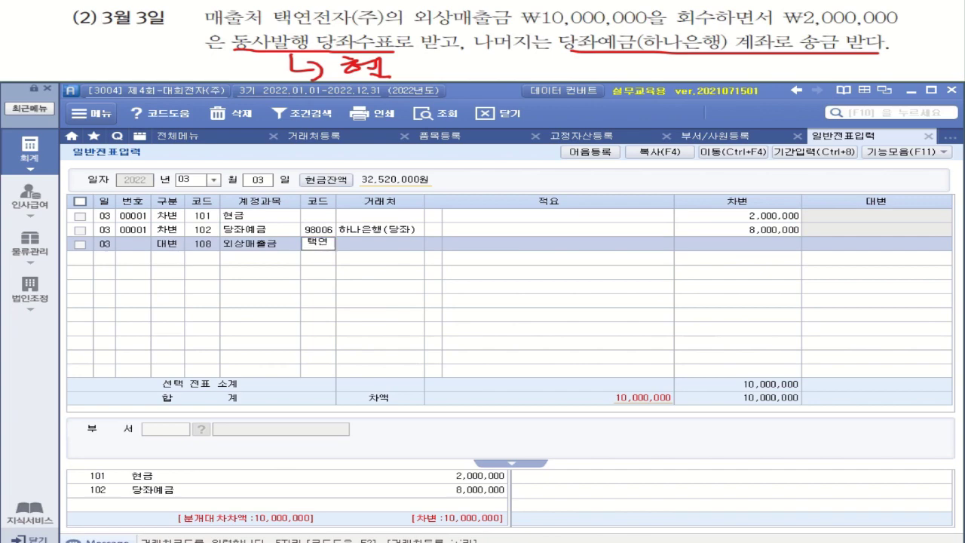
key(Return)
key(Return)
text(10000000)
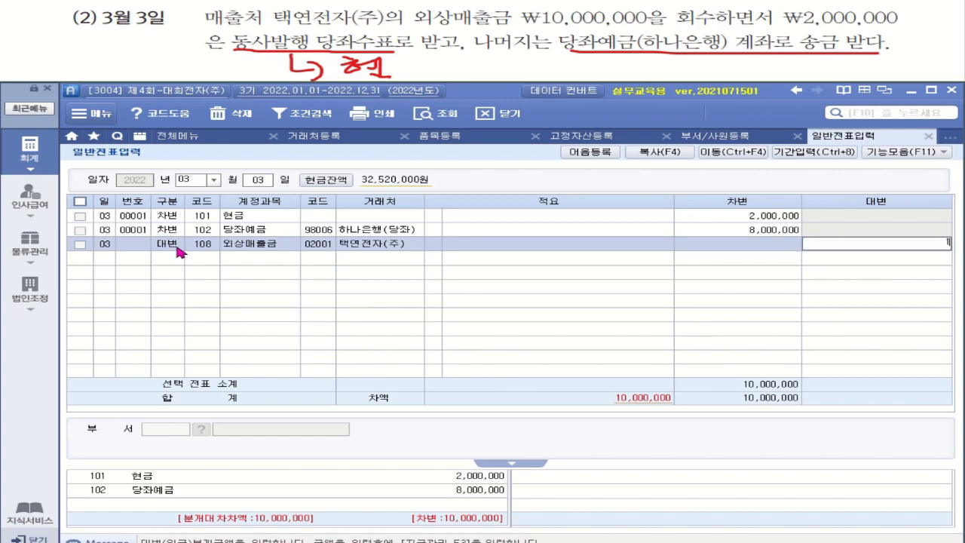
key(Return)
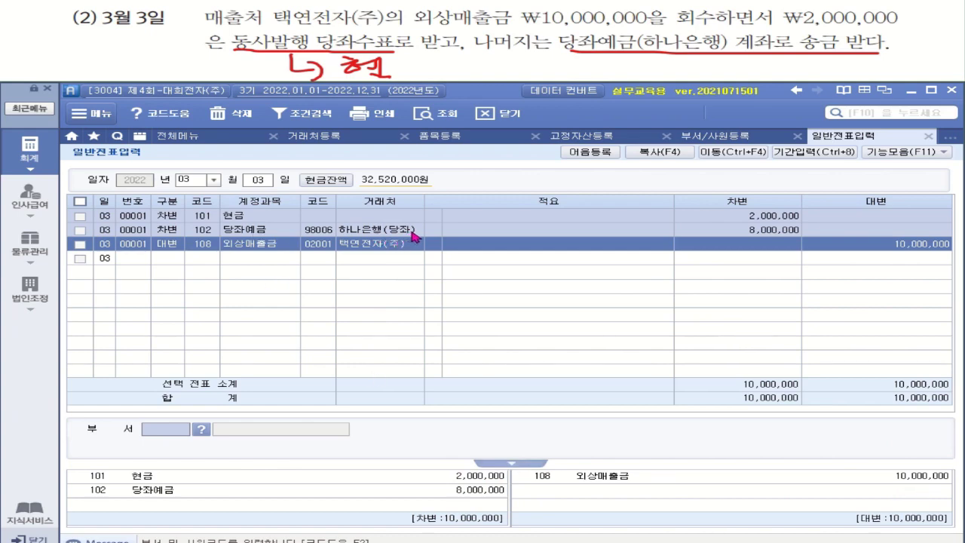
click(316, 249)
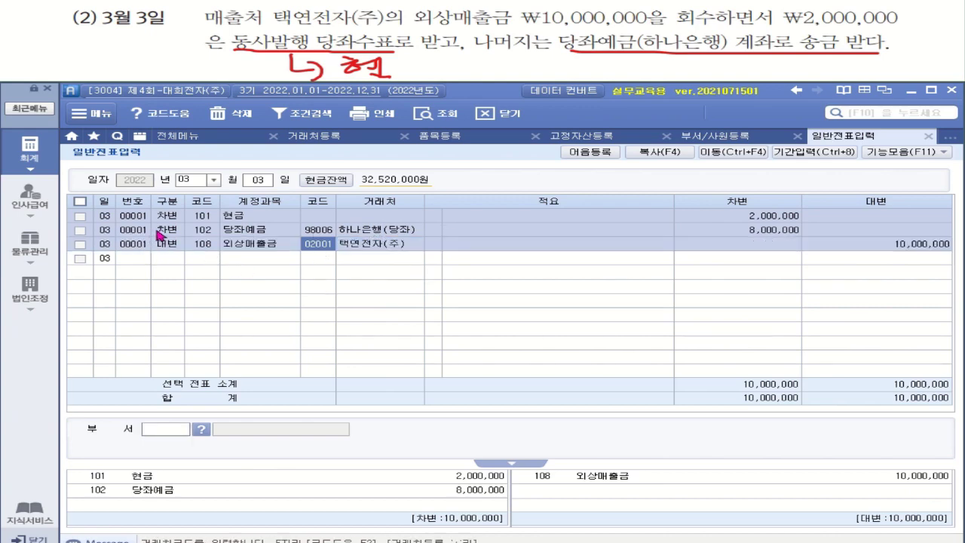
click(750, 231)
key(Return)
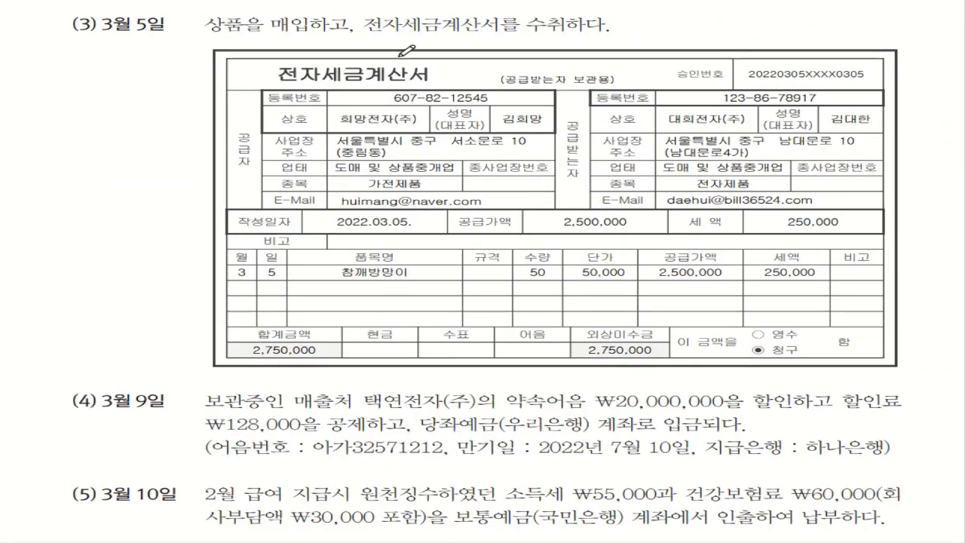
drag(291, 16, 290, 38)
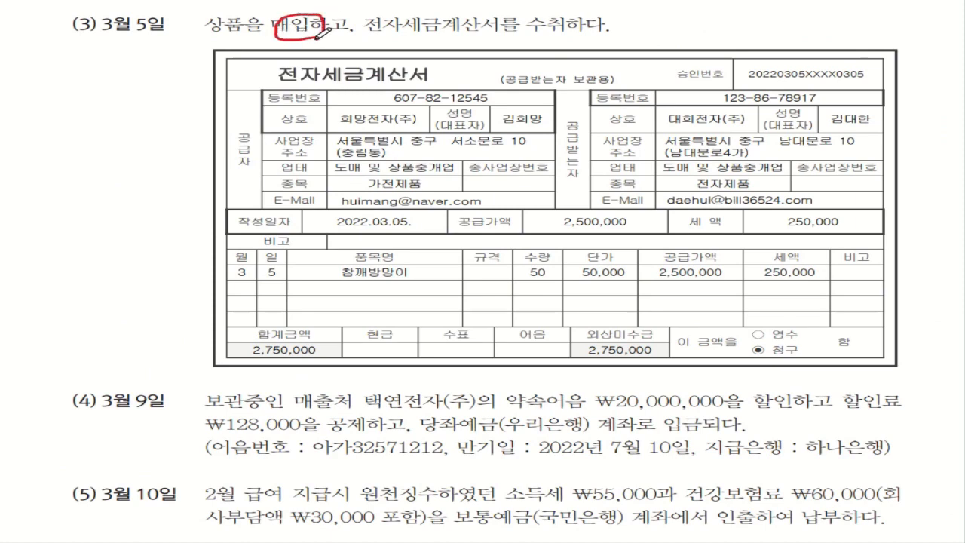
drag(367, 35, 407, 34)
drag(521, 34, 609, 34)
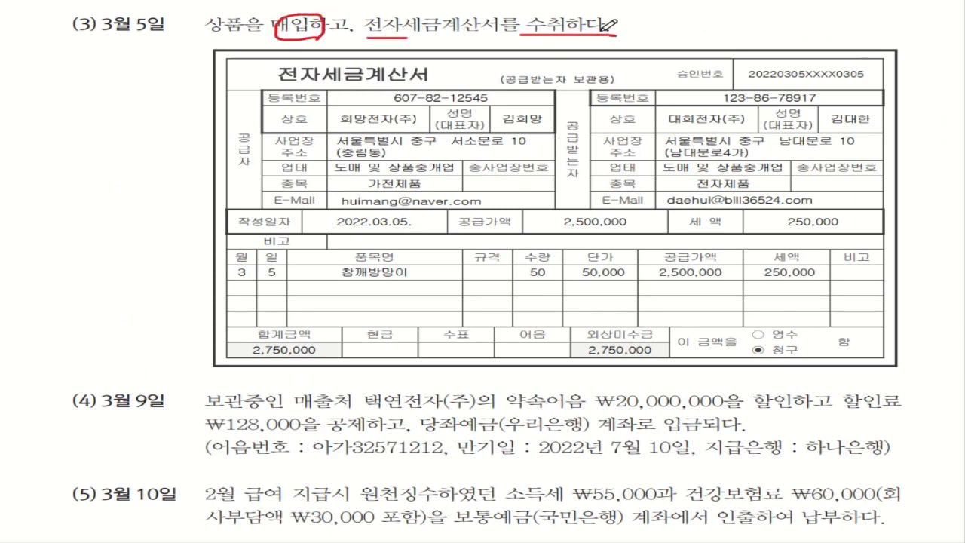
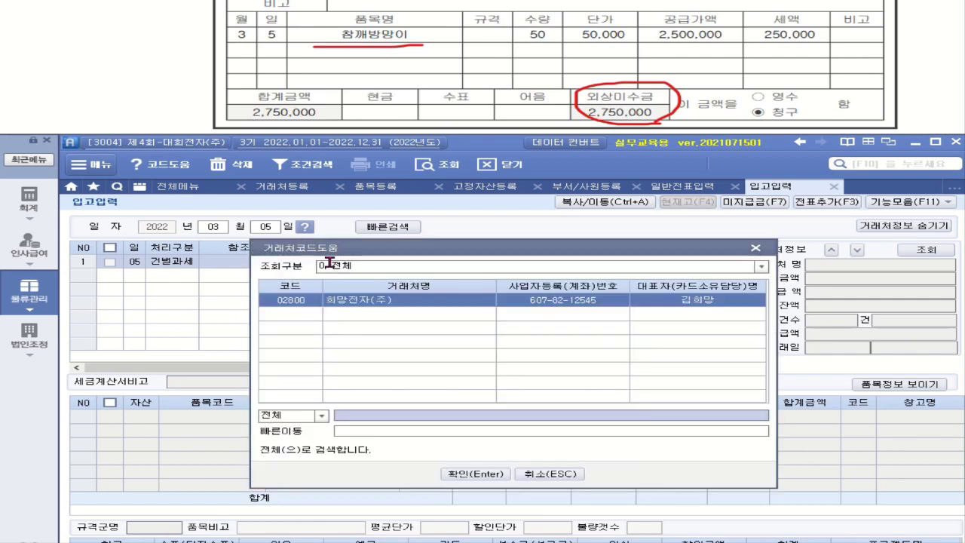
Step: Select 희망전자(주) as the 거래처 of the 3월 5일 건별과세 entry in 입고입력 and set its 지급구분 to 외상
double_click(375, 301)
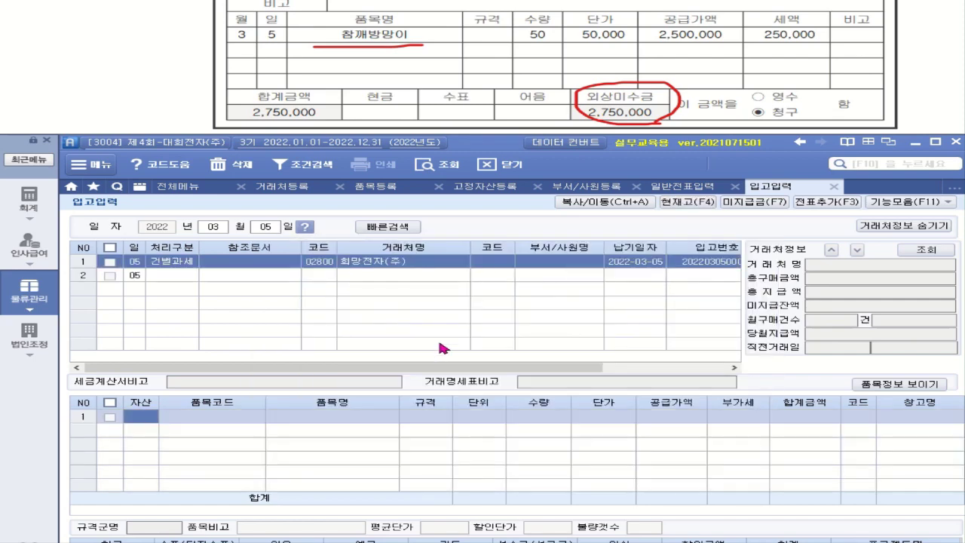
click(889, 226)
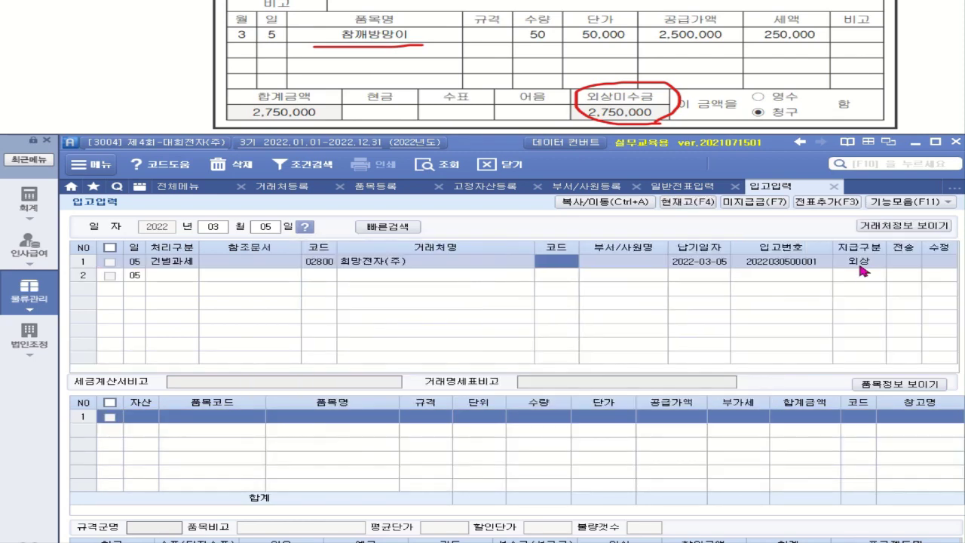
click(860, 264)
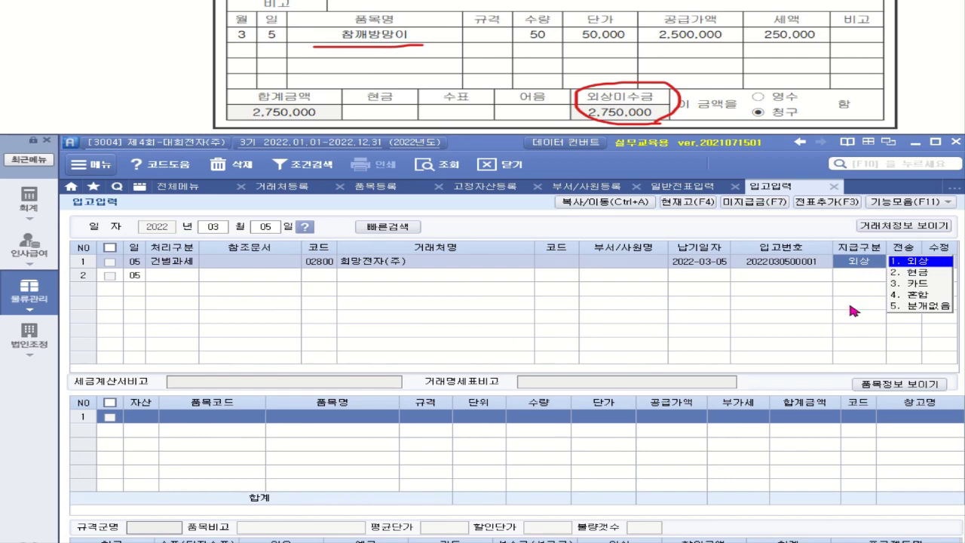
click(935, 262)
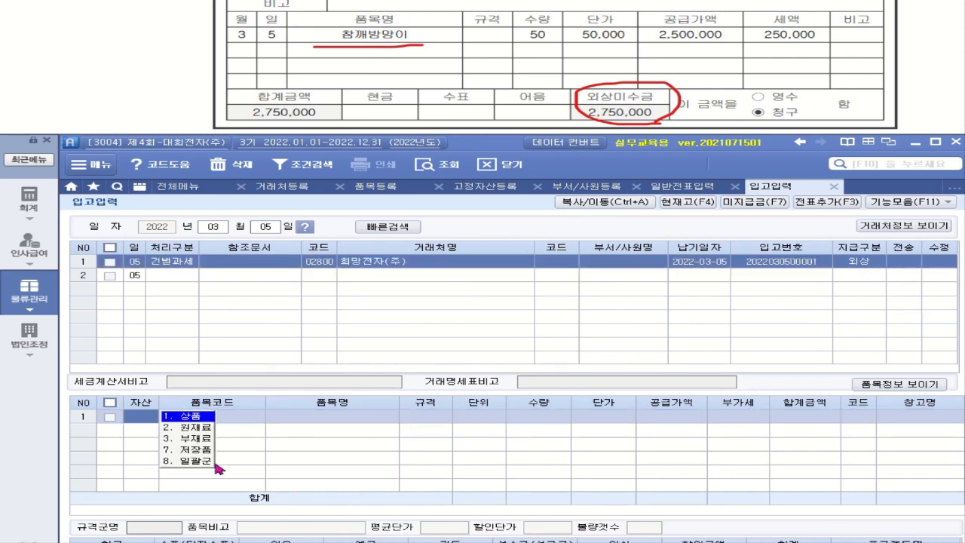
Step: Set the first item line's 자산 to 상품 and choose item 03003 참깨방망이
click(191, 429)
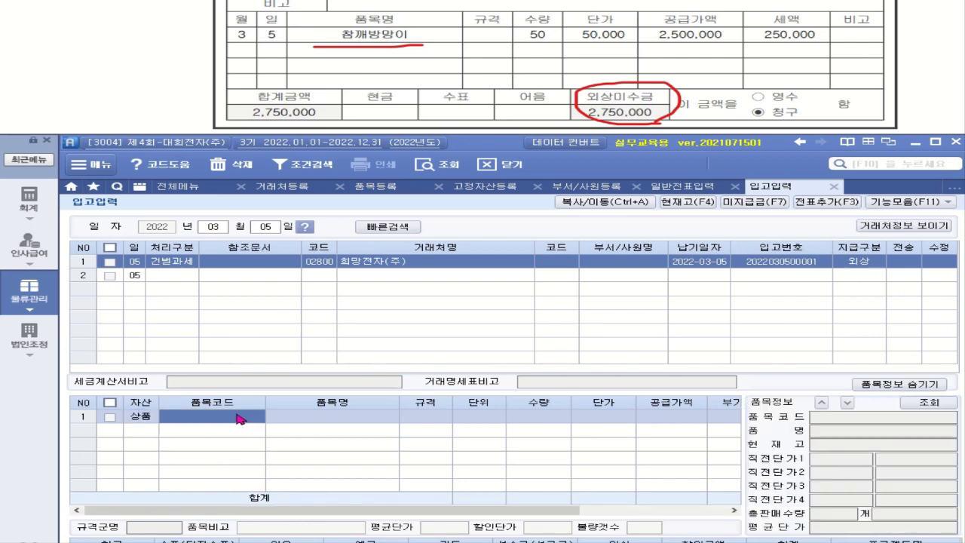
key(F2)
click(511, 320)
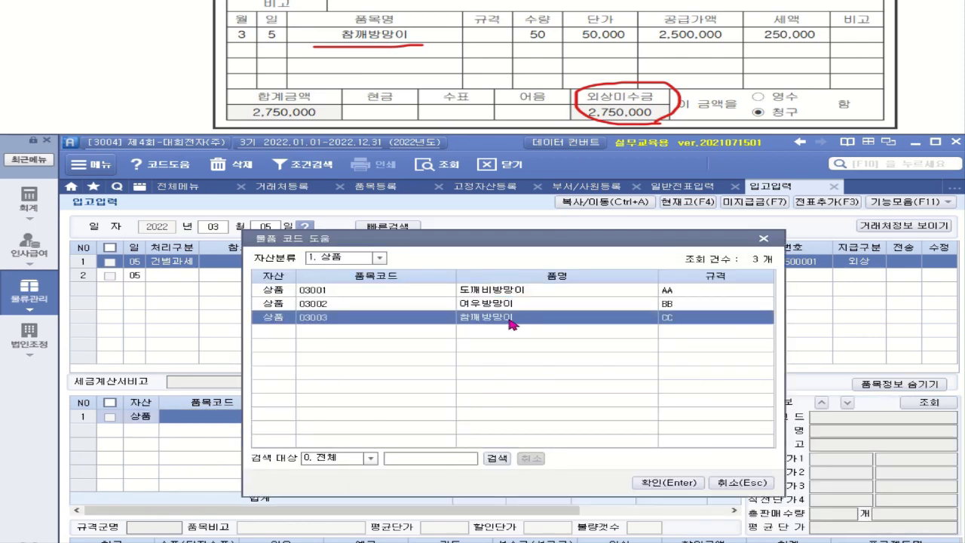
double_click(511, 320)
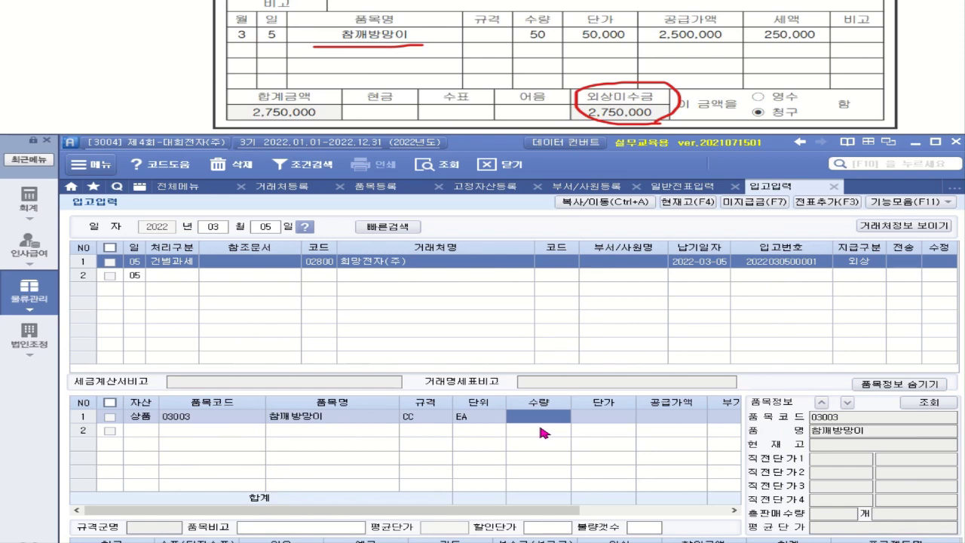
Step: Set the 참깨방망이 item line's 수량 to 50 and its 단가 to 50,000
text(50)
key(Return)
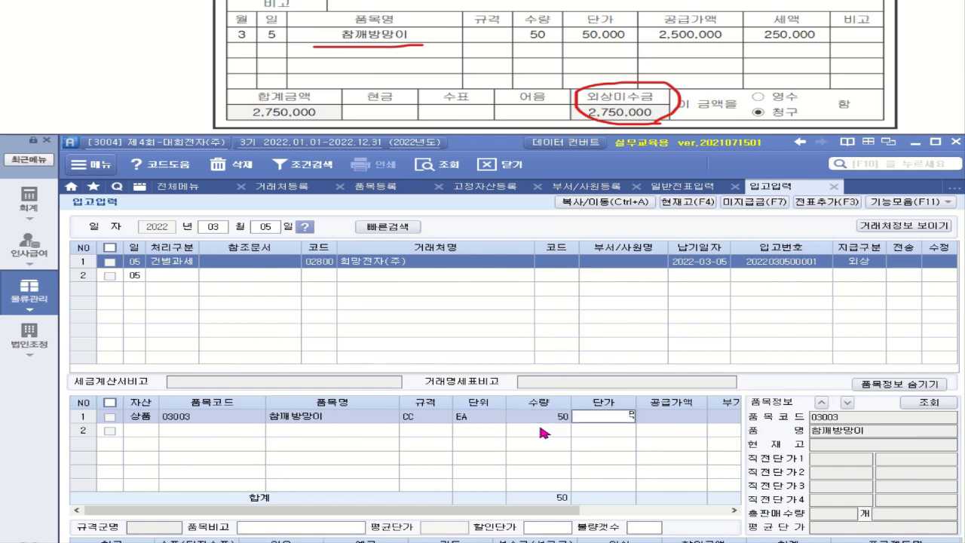
key(Return)
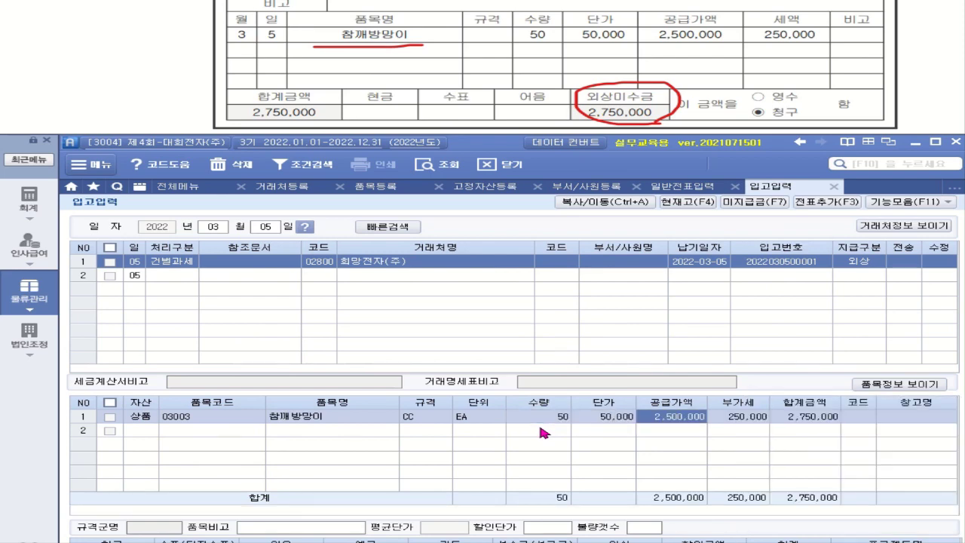
drag(482, 147, 478, 117)
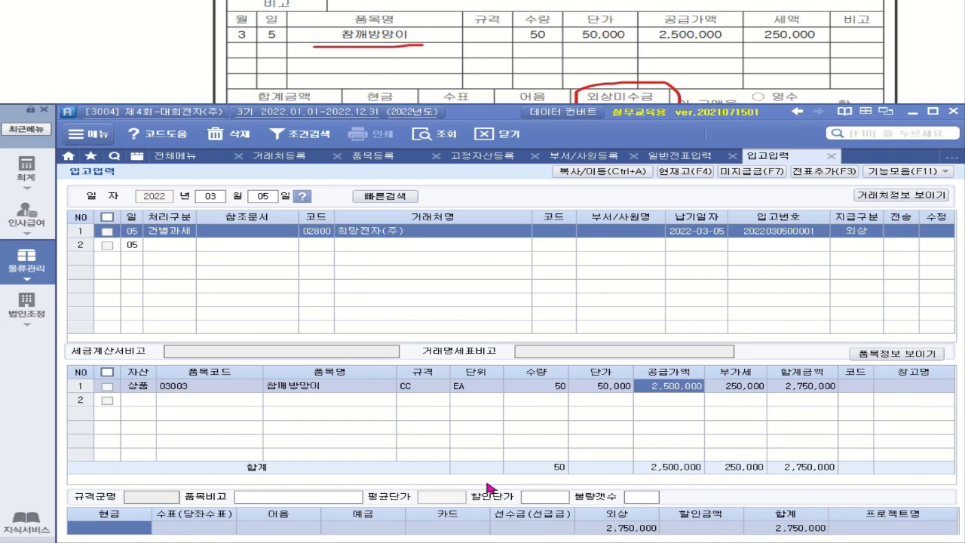
Step: Add a 건별 과세 voucher for the 희망전자(주) receipt entry and transmit it to accounting
click(108, 232)
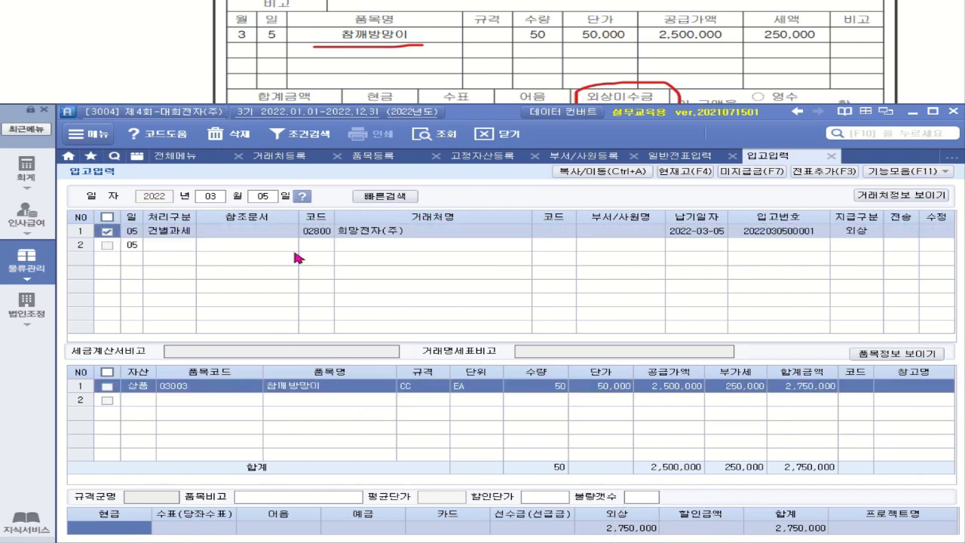
click(827, 172)
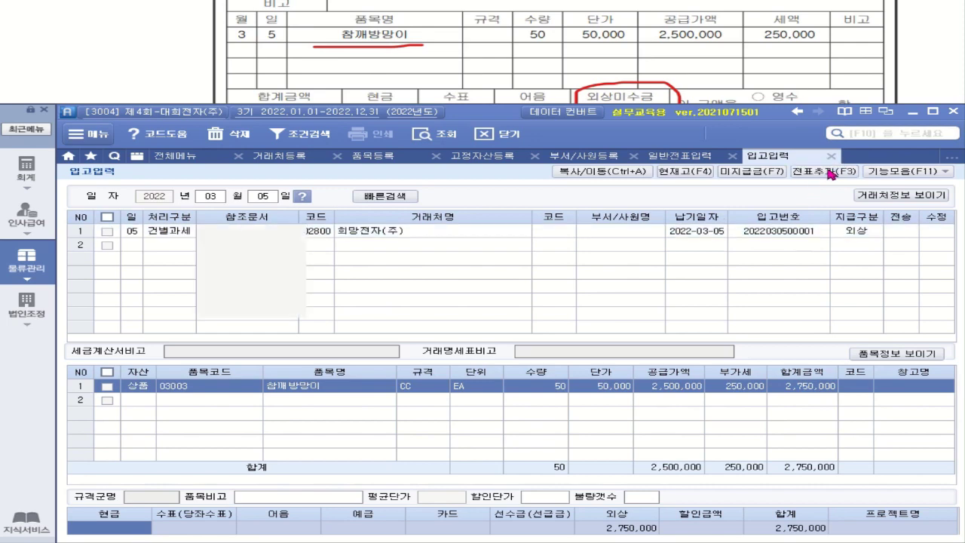
click(826, 196)
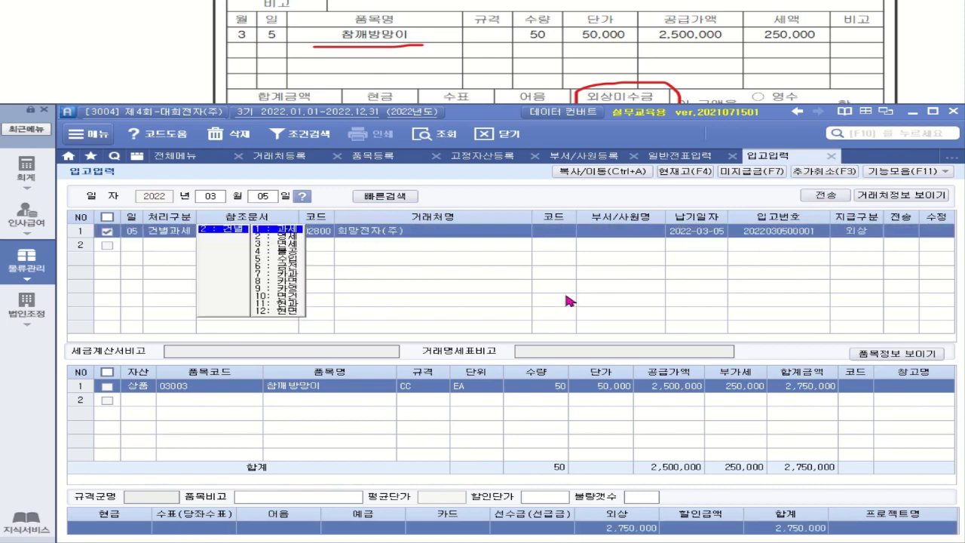
click(503, 303)
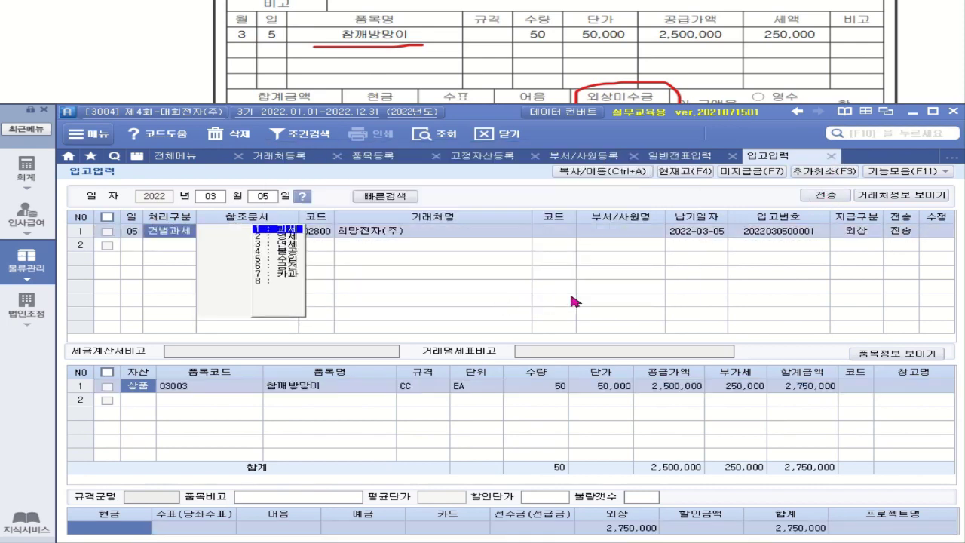
Step: In 매입매출전표입력 for 3월 5일, set 전자세금 of the 희망전자(주) 참깨방망이 purchase to 전자입력
click(26, 172)
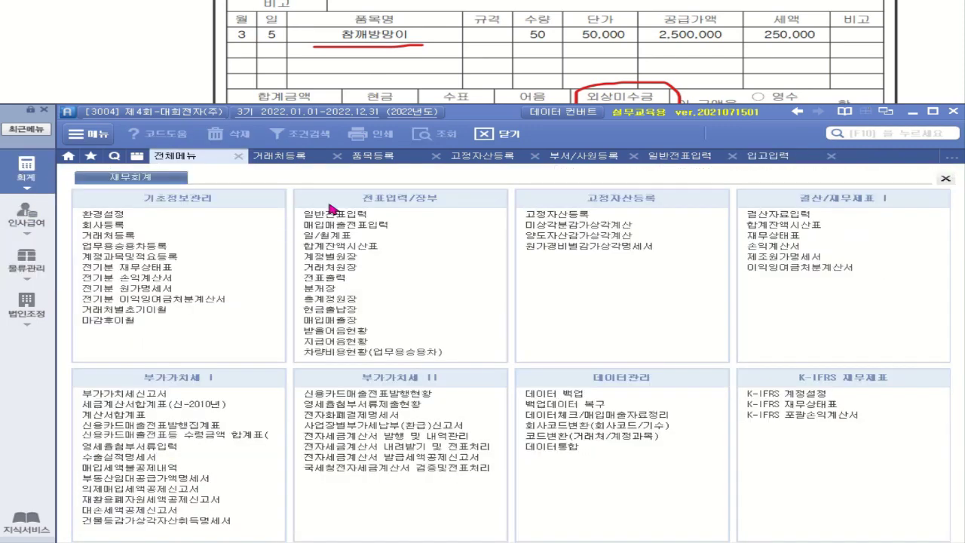
click(384, 225)
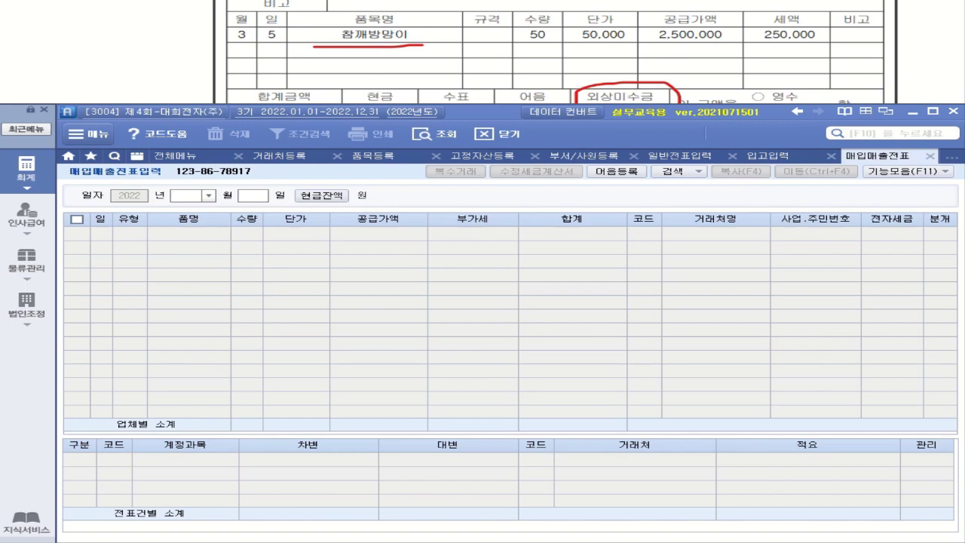
text(03)
text(05)
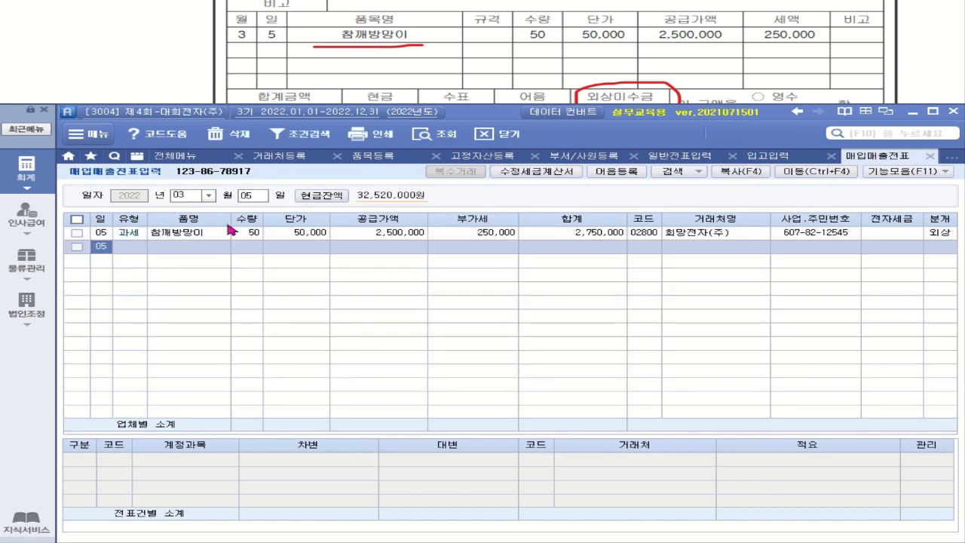
click(192, 235)
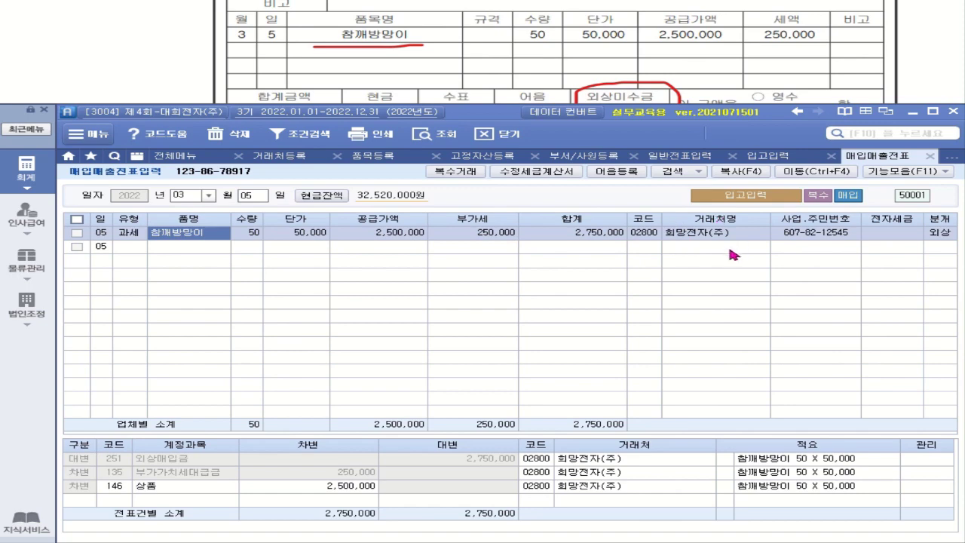
click(893, 234)
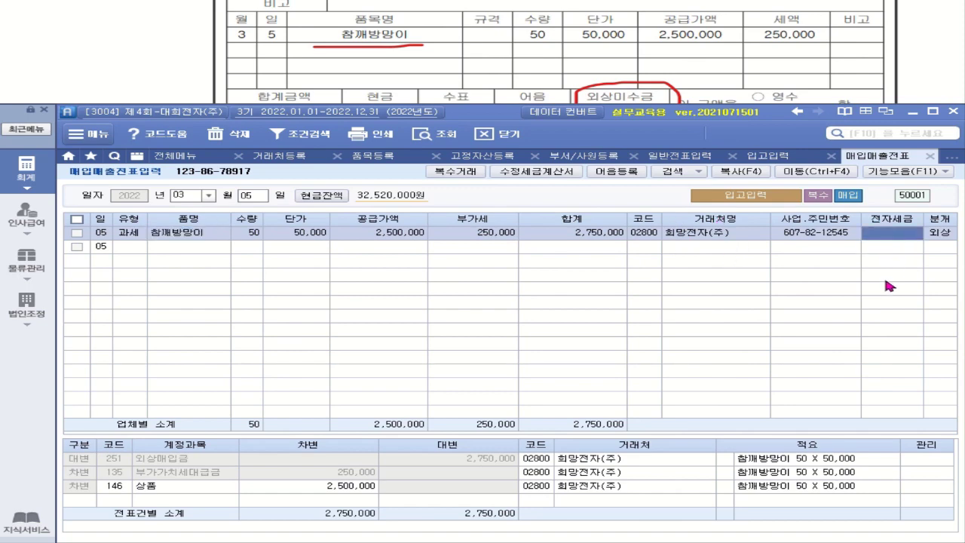
text(1)
key(Return)
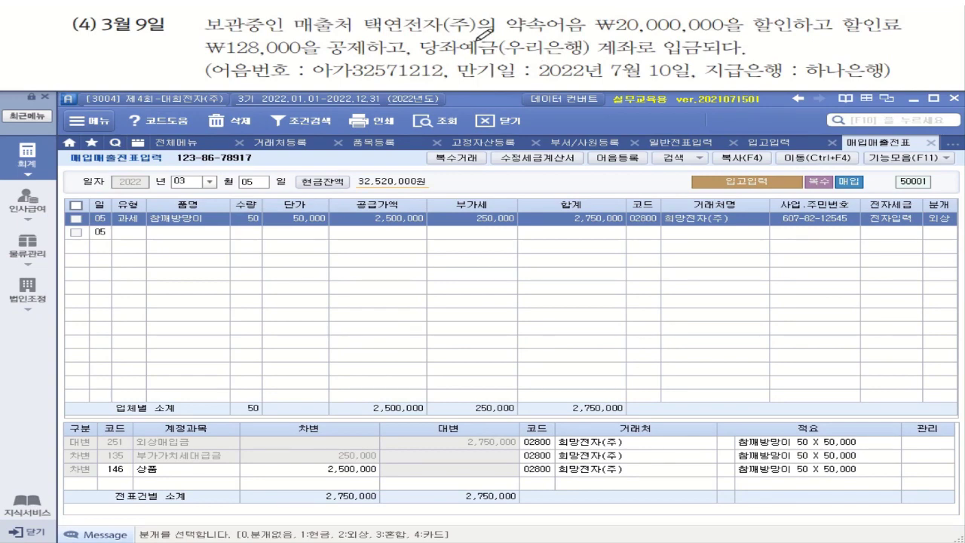
Step: Examine question (4) for 3월 9일, marking the customer, note amount, discount fee, deposit account, note number, maturity date and transaction type
drag(365, 34, 469, 35)
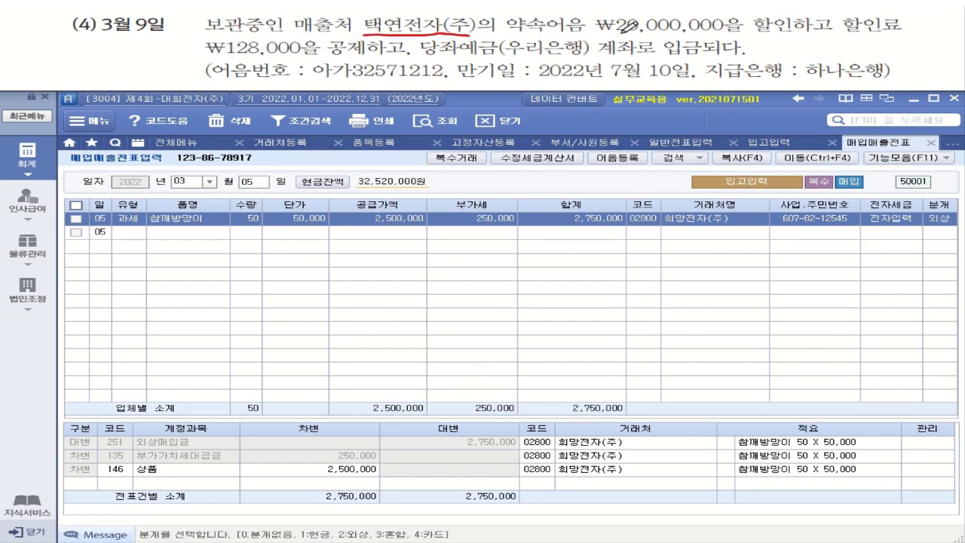
drag(614, 35, 724, 35)
mouse_move(804, 32)
mouse_down()
mouse_move(754, 13)
mouse_move(799, 27)
mouse_up()
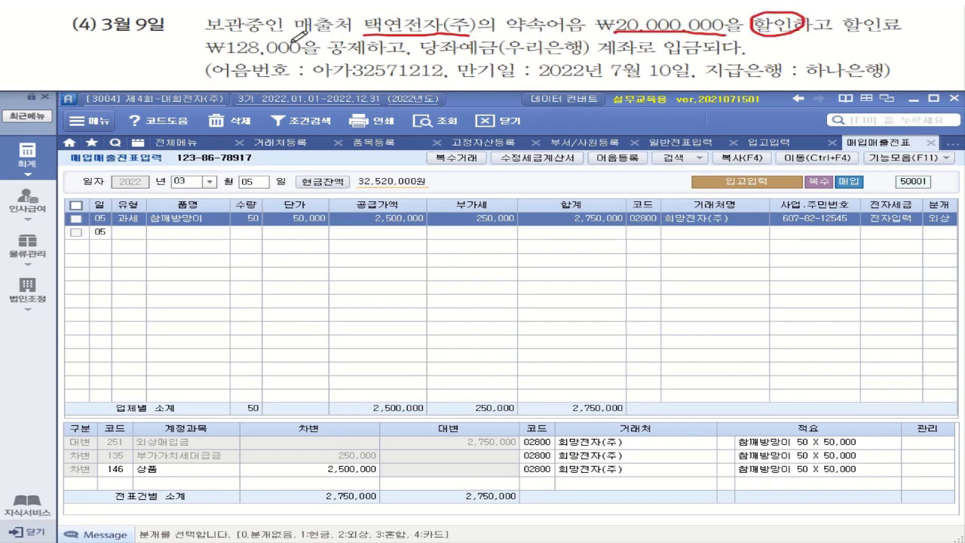
drag(206, 55, 317, 55)
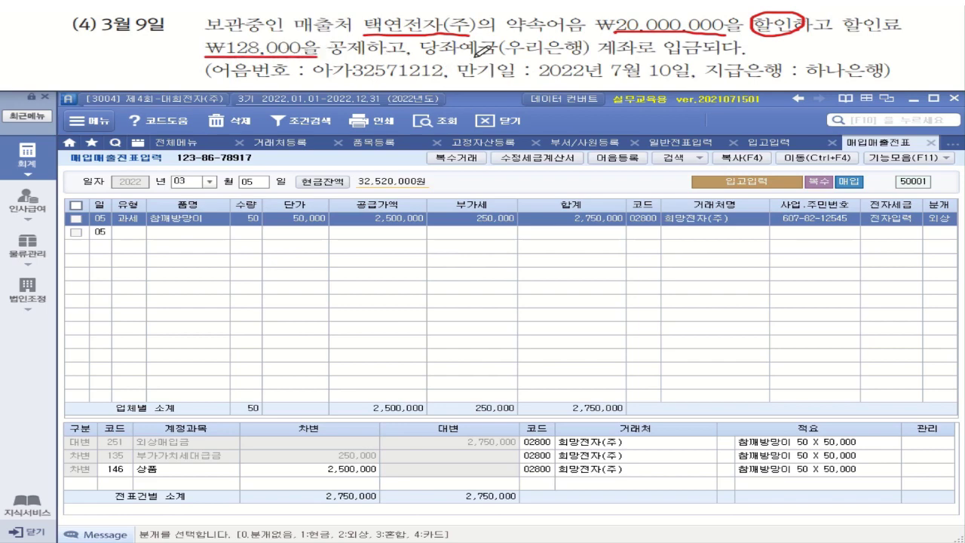
drag(447, 54, 588, 54)
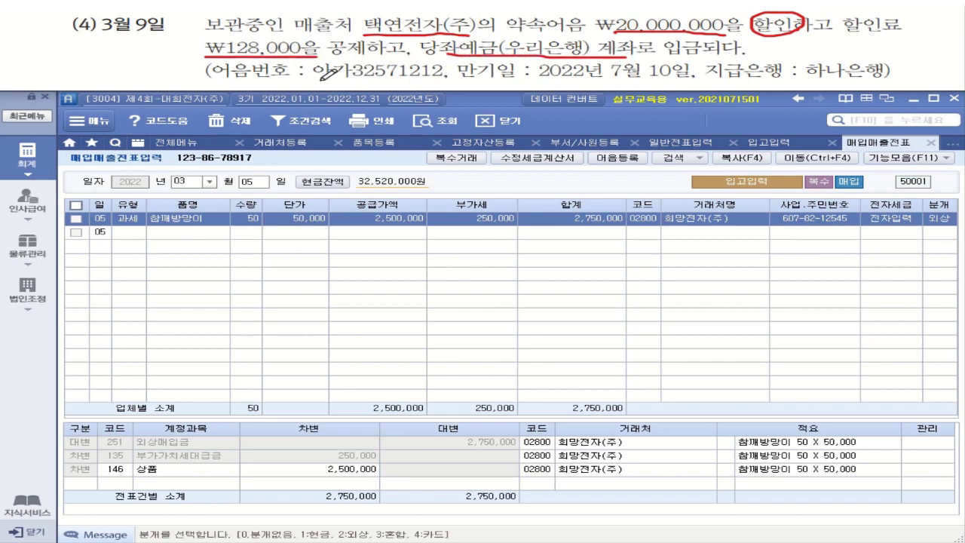
drag(320, 77, 449, 80)
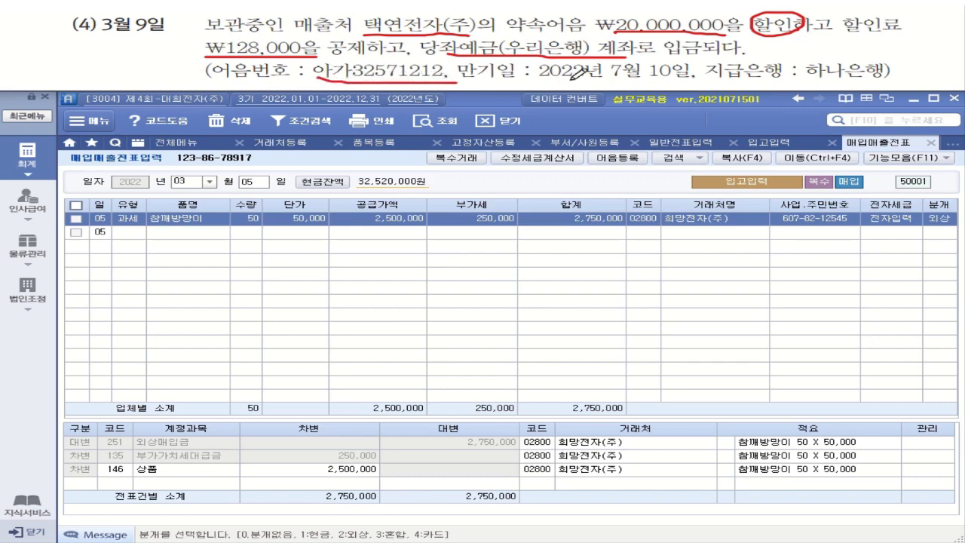
drag(609, 80, 689, 81)
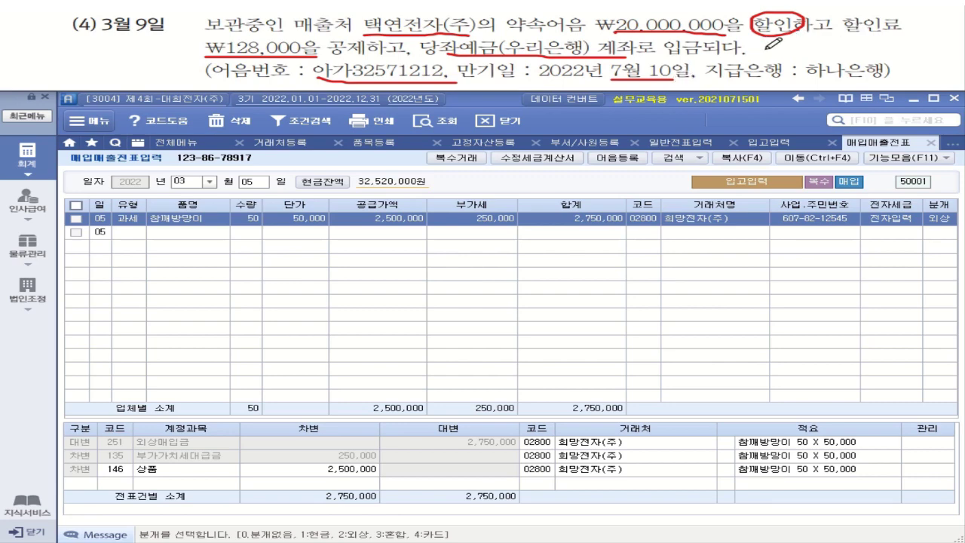
mouse_move(753, 43)
mouse_down()
mouse_move(753, 57)
mouse_move(800, 50)
mouse_move(801, 59)
mouse_move(825, 33)
mouse_move(818, 48)
mouse_move(841, 40)
mouse_move(832, 60)
mouse_move(867, 44)
mouse_move(860, 57)
mouse_move(870, 50)
mouse_move(871, 59)
mouse_move(885, 38)
mouse_move(910, 44)
mouse_move(914, 65)
mouse_up()
drag(914, 48, 920, 46)
mouse_move(922, 30)
mouse_down()
mouse_move(922, 67)
mouse_move(932, 69)
mouse_up()
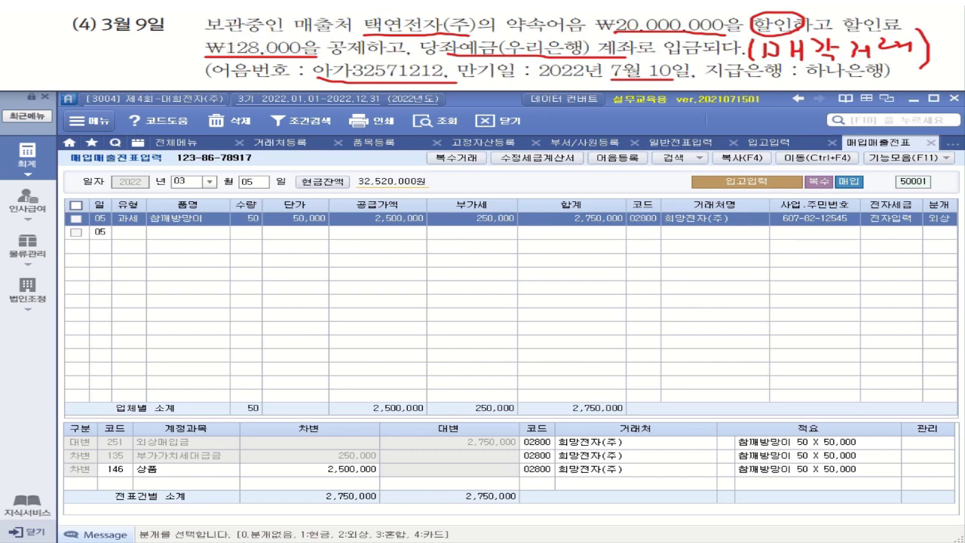
Step: Open 일반전표입력 for 3월 9일
click(36, 166)
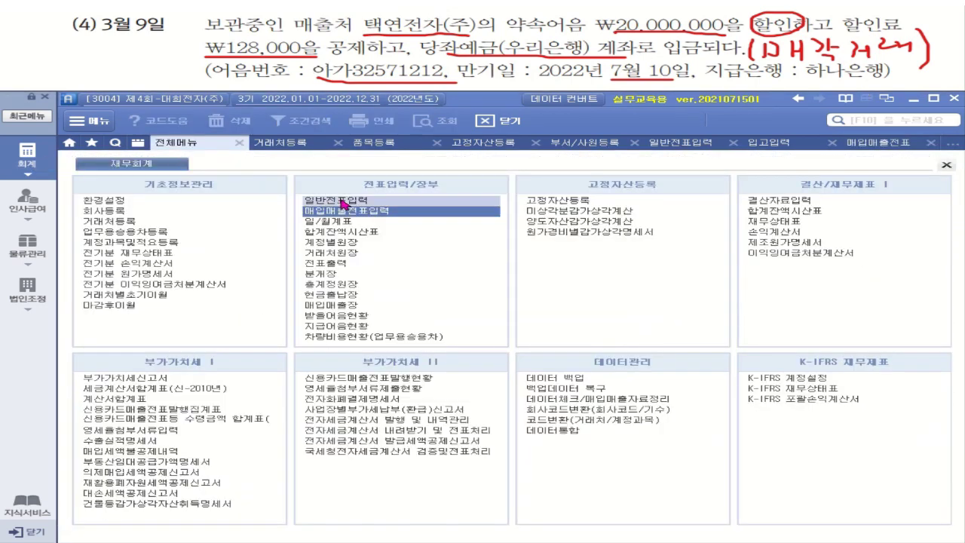
click(343, 202)
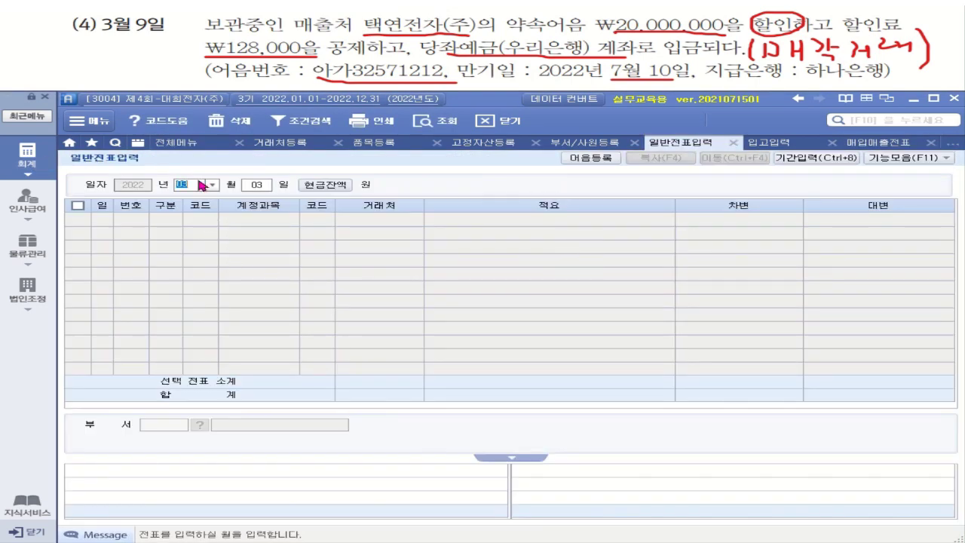
click(199, 182)
click(257, 191)
text(09)
key(Return)
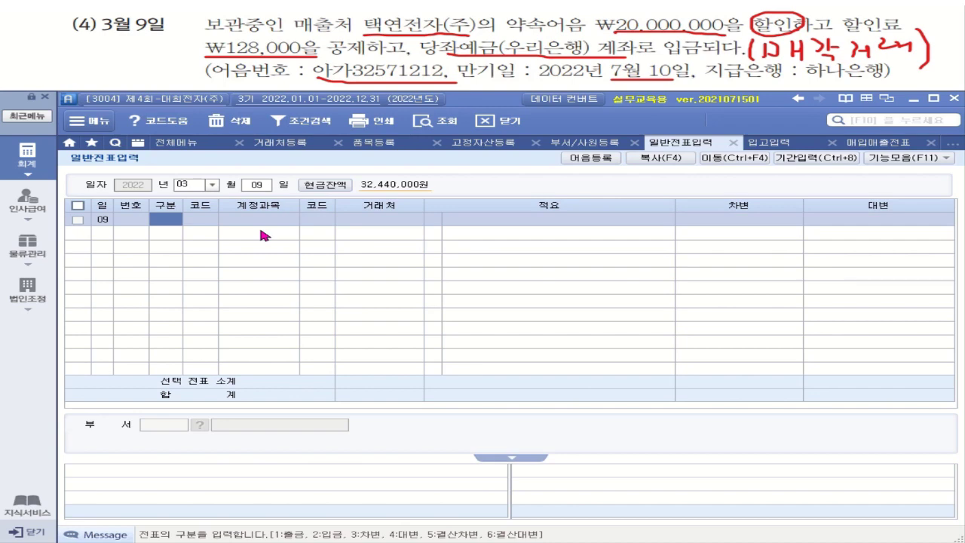
Step: Add a 대변 line with account 110 받을어음 and 거래처 택연전자(주) to the 3월 9일 voucher
text(4)
key(Return)
text(110)
key(Return)
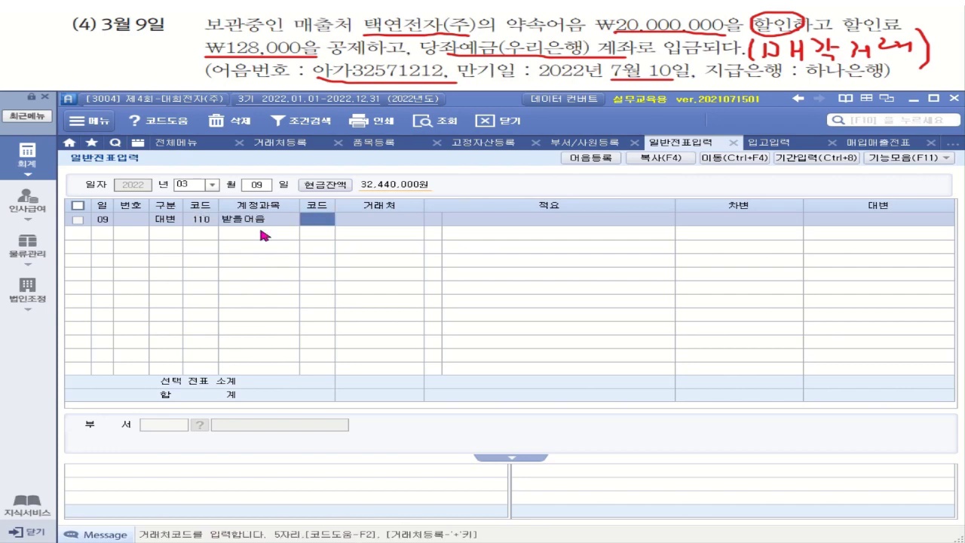
text(ㅌㅇ)
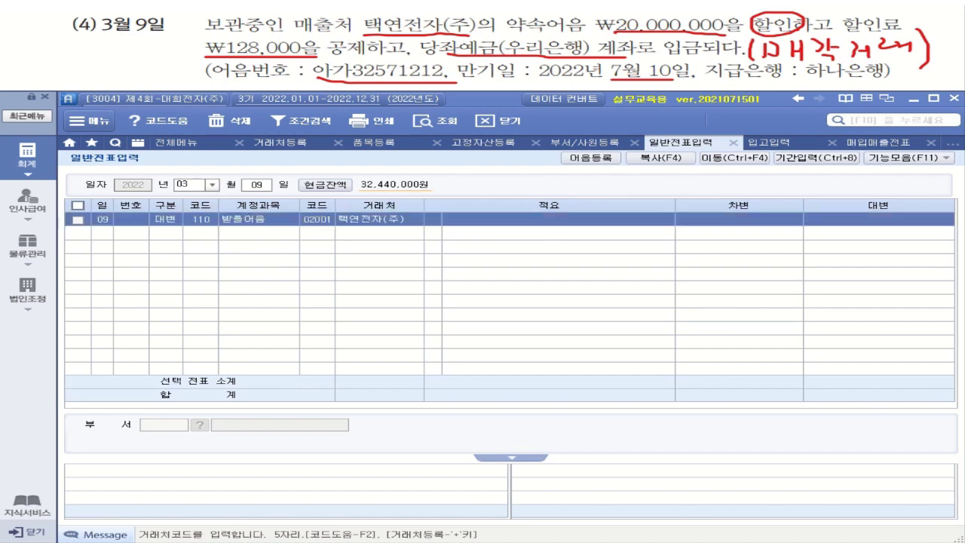
key(Return)
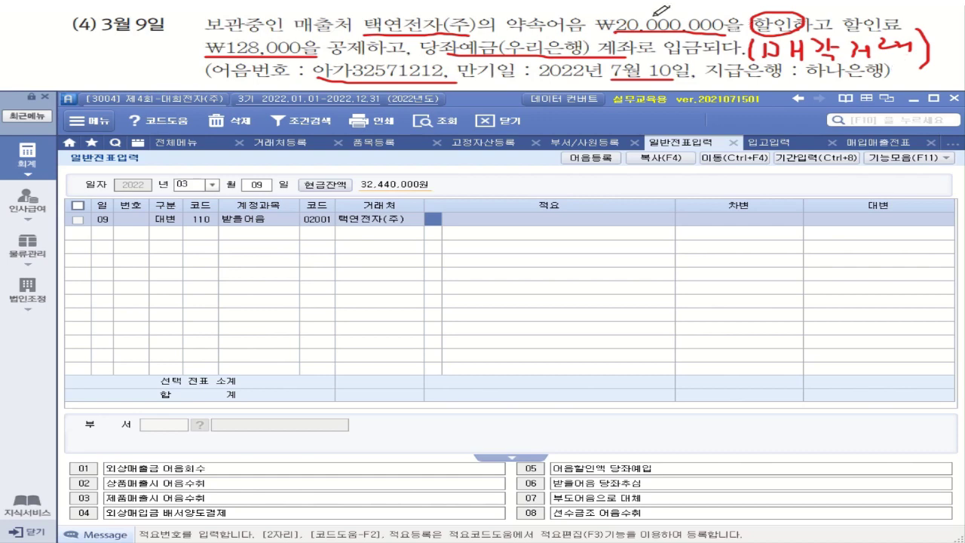
Step: Open 받을어음 관리 for the 받을어음 line and set the line's 대변 amount to 20,000,000
mouse_move(46, 50)
mouse_down()
mouse_move(89, 54)
mouse_move(54, 77)
mouse_up()
mouse_move(65, 66)
mouse_down()
mouse_move(136, 61)
mouse_move(121, 69)
mouse_up()
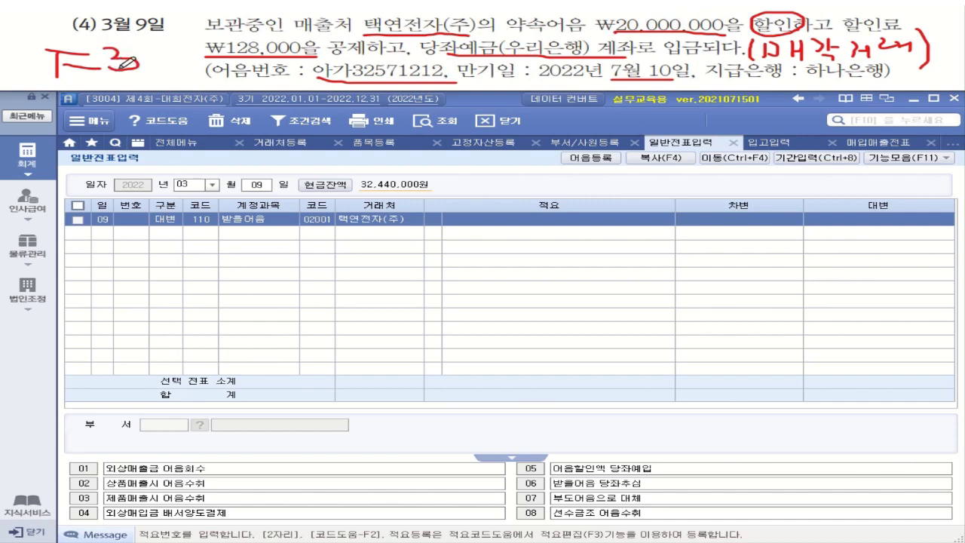
click(433, 219)
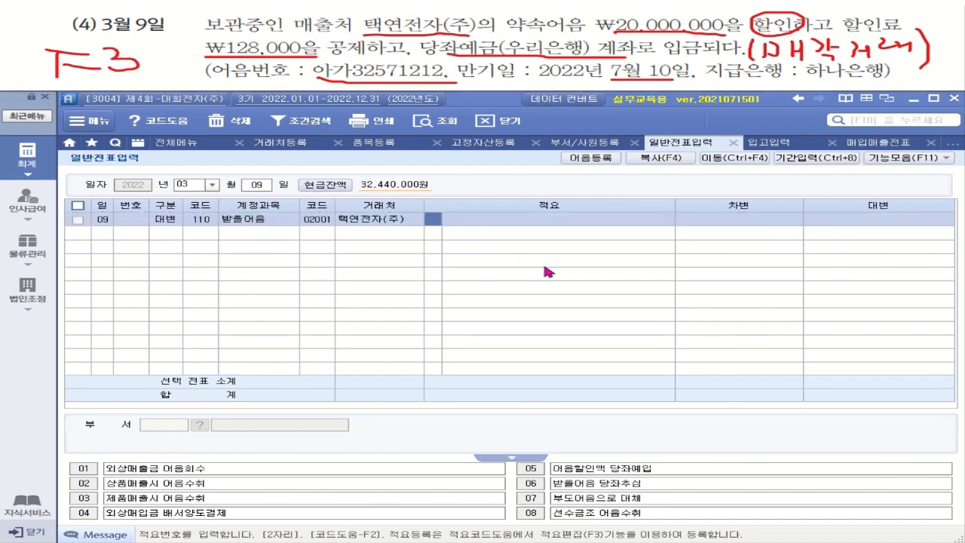
key(F3)
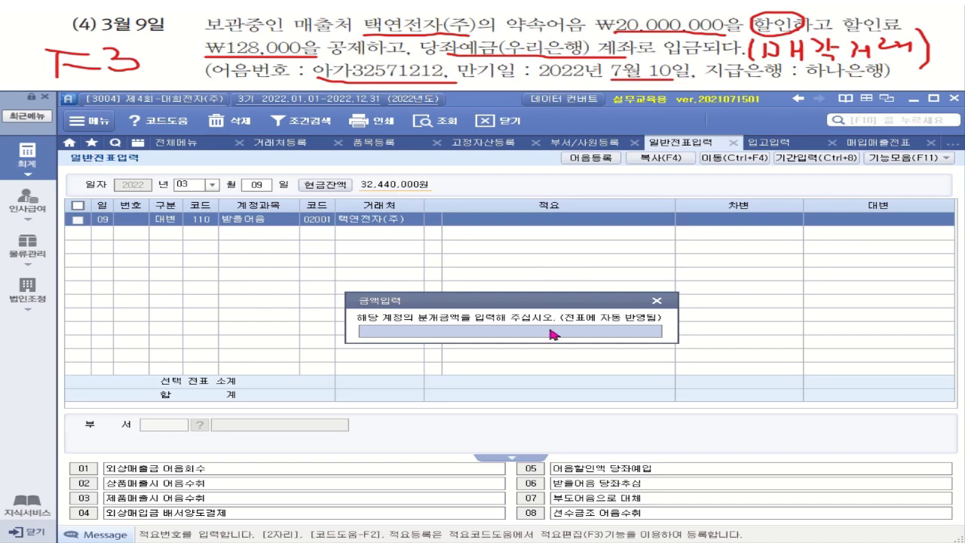
text(20000000)
key(Return)
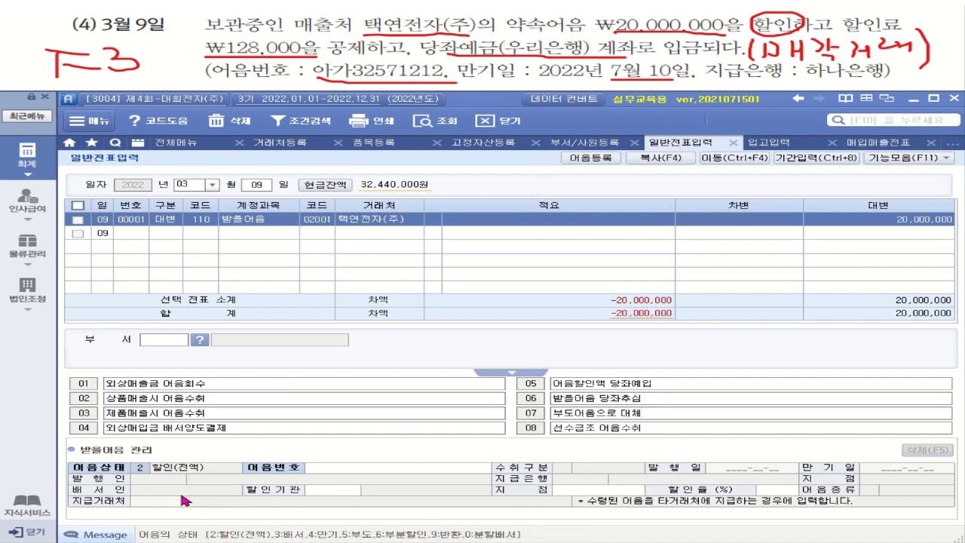
Step: With 어음상태 할인(전액), choose the 택연전자(주) note of 20,000,000 maturing 2022-07-10 as the 어음번호
click(382, 473)
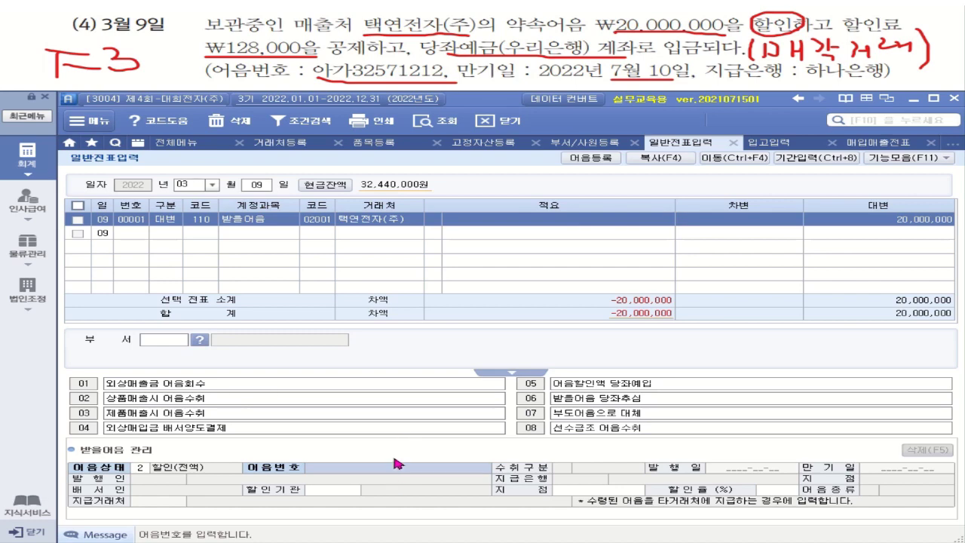
double_click(398, 473)
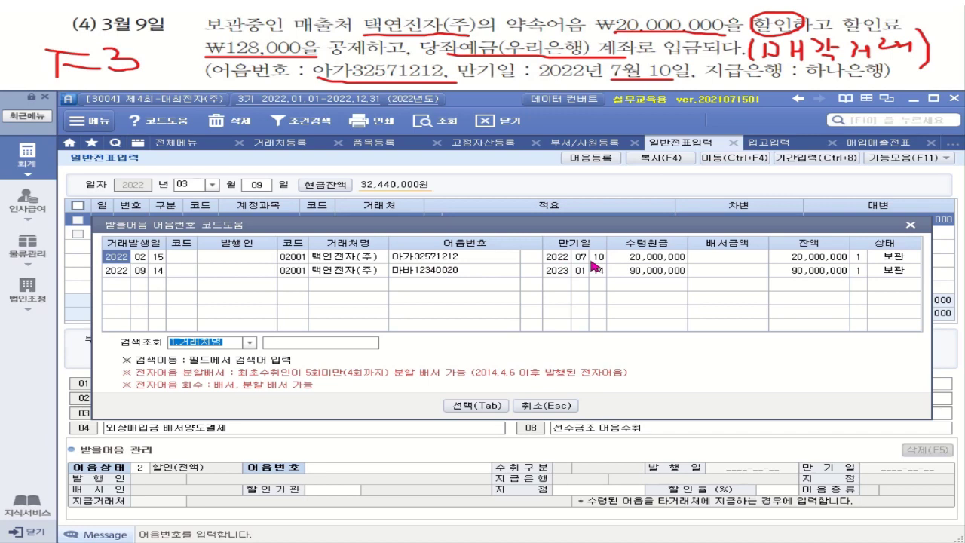
click(681, 257)
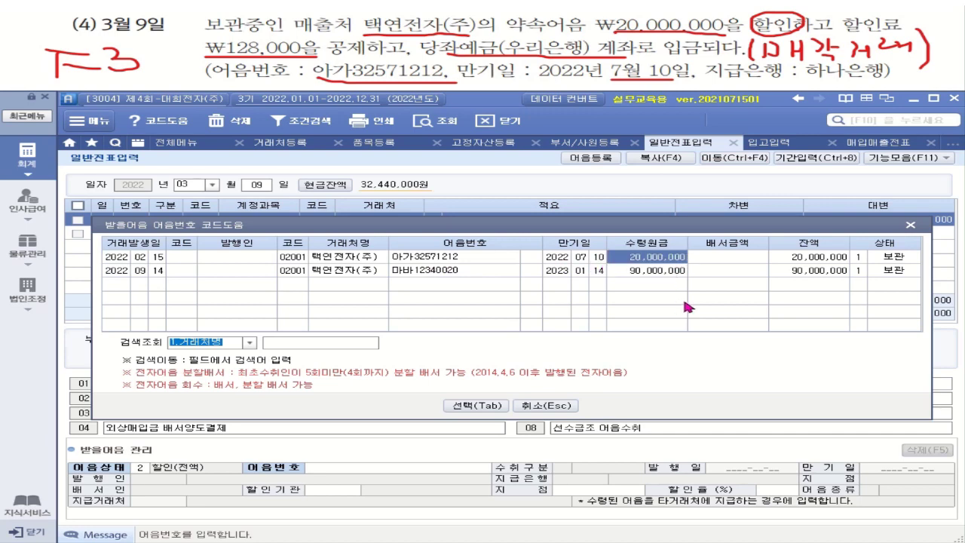
click(482, 409)
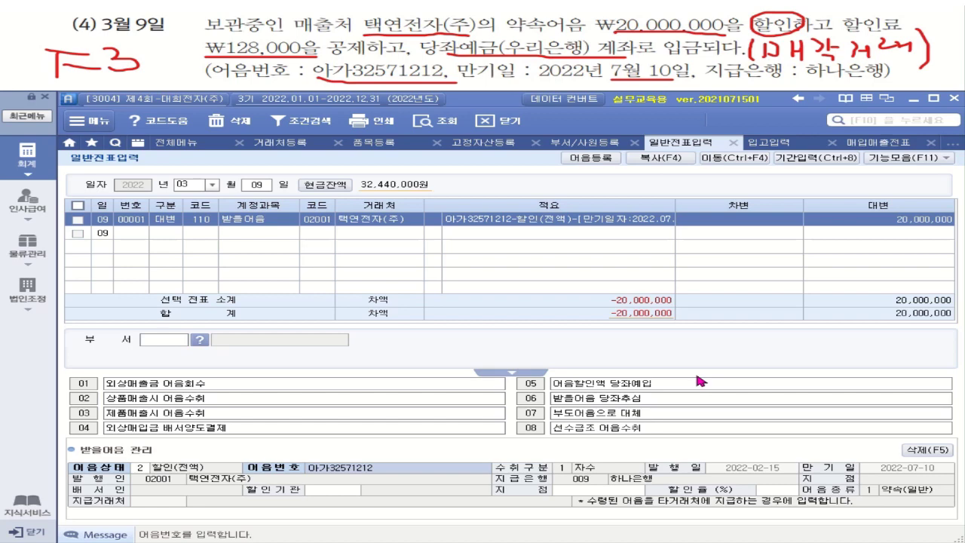
Step: Set the 할인기관 of the discounted 택연전자(주) note to 98008 우리은행(당좌)
click(330, 491)
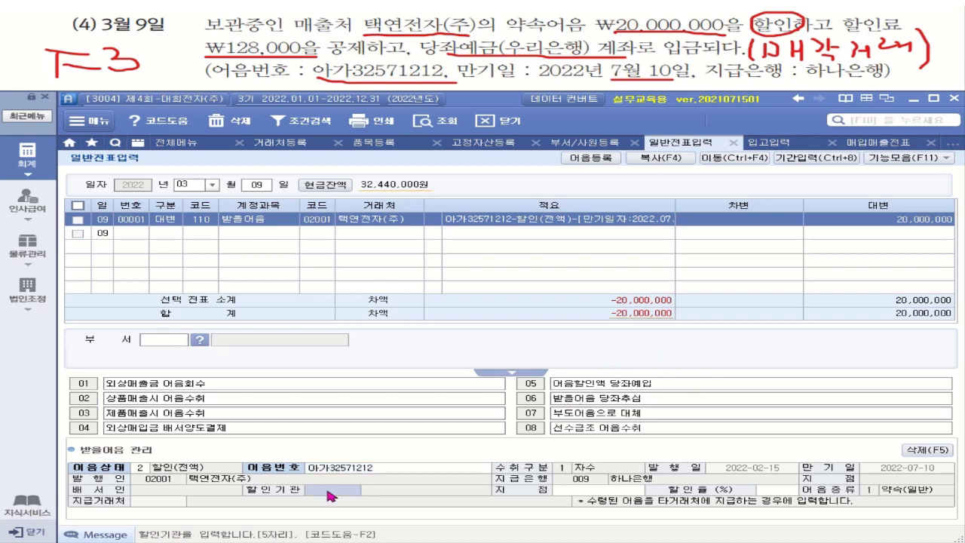
key(F2)
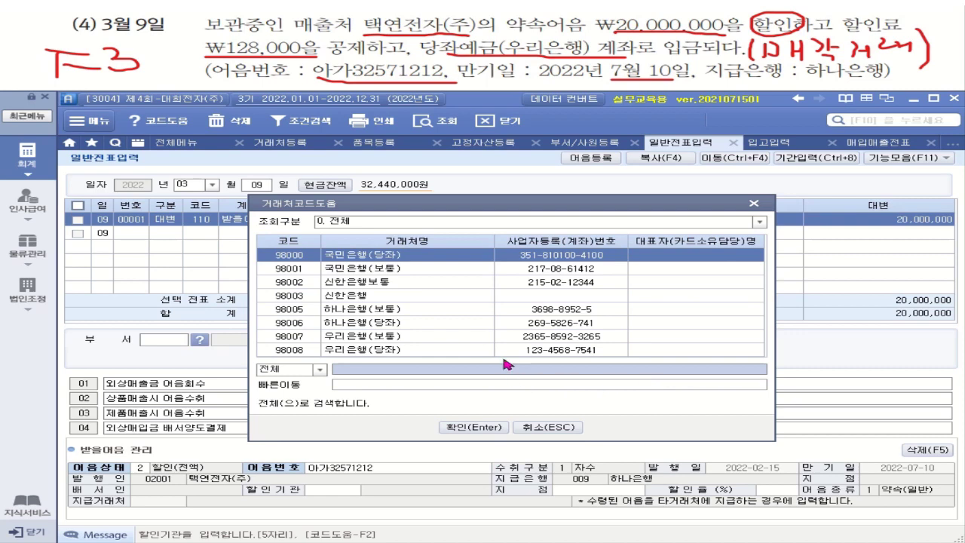
double_click(562, 352)
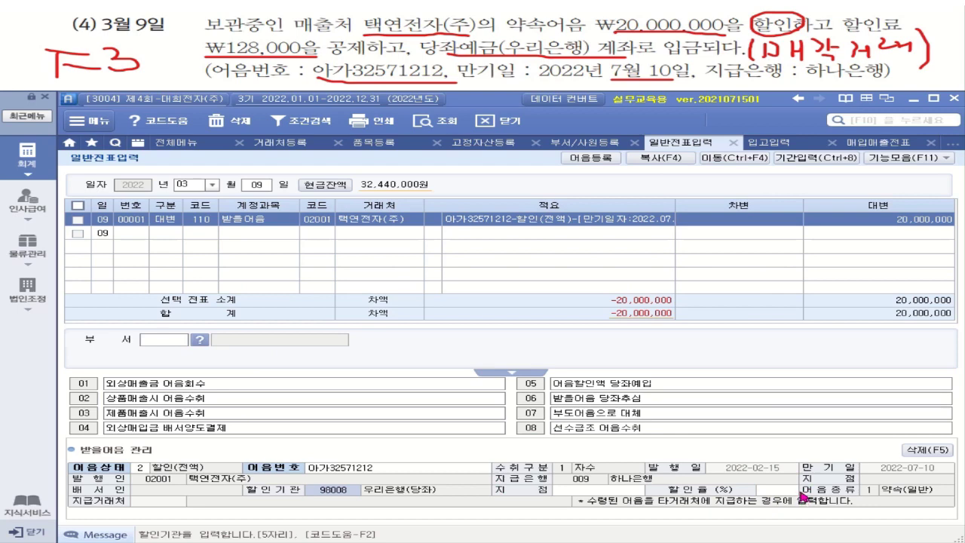
Step: Add a 차변 line with account 936 매출채권처분손실 to the 3월 9일 voucher
click(904, 222)
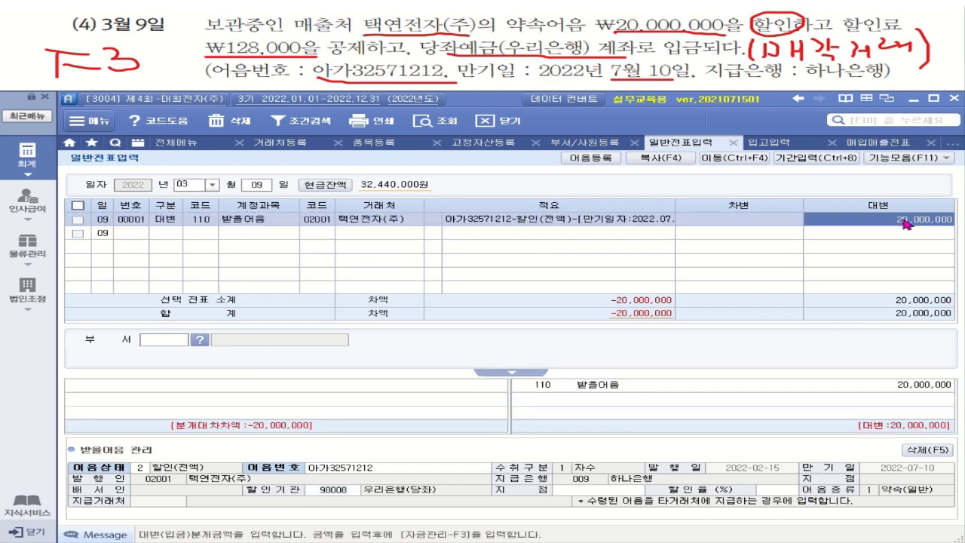
key(Return)
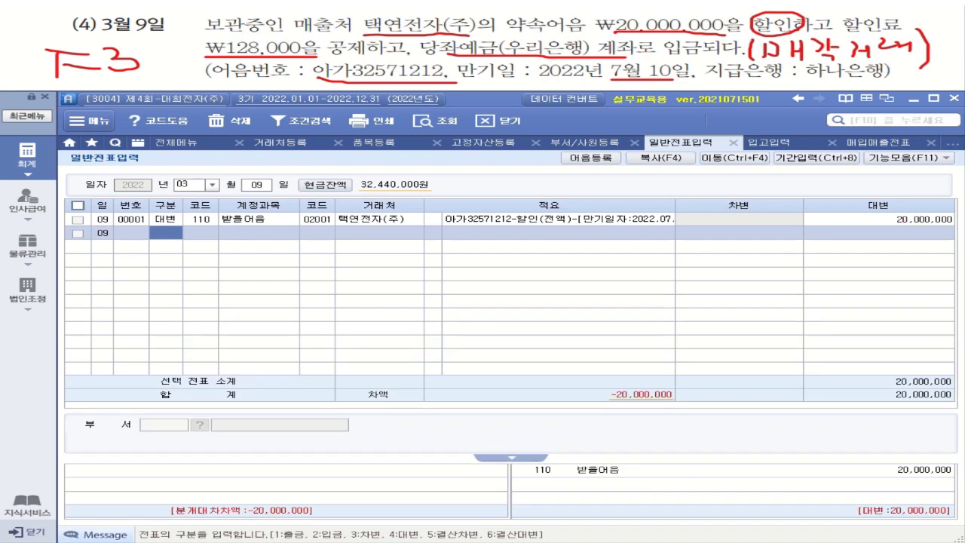
text(3)
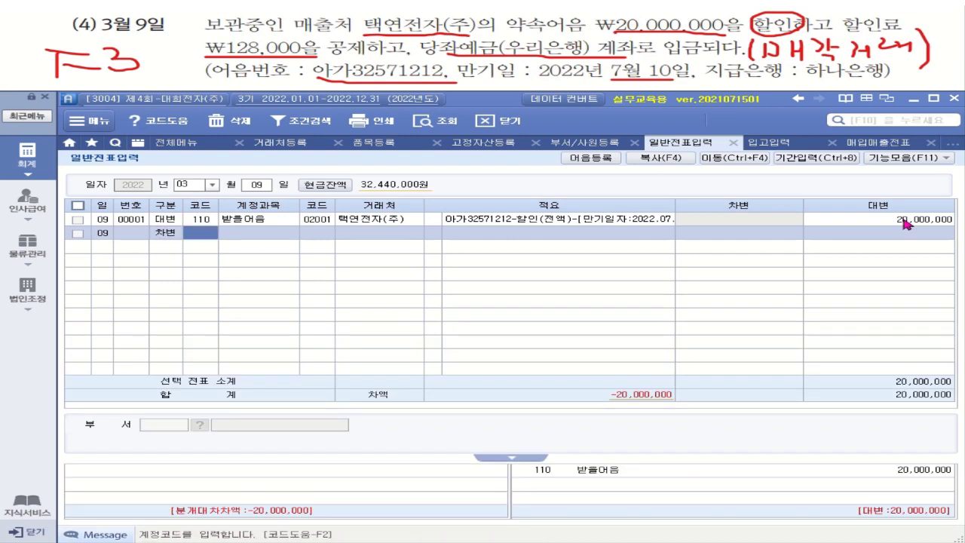
text(매)
text(ㅊ)
text(ㅜㄹ)
key(Return)
drag(671, 297, 500, 348)
double_click(495, 345)
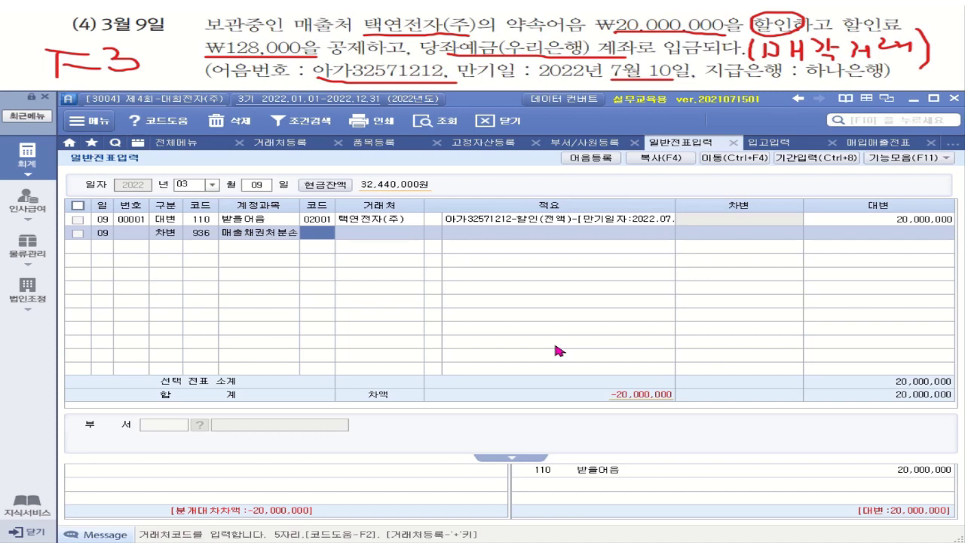
Step: Carry over the 거래처 name 택연전자(주) and the 적요 to the 매출채권처분손실 line, and set its 차변 amount to 128,000
key(Return)
key(Return)
key(Return)
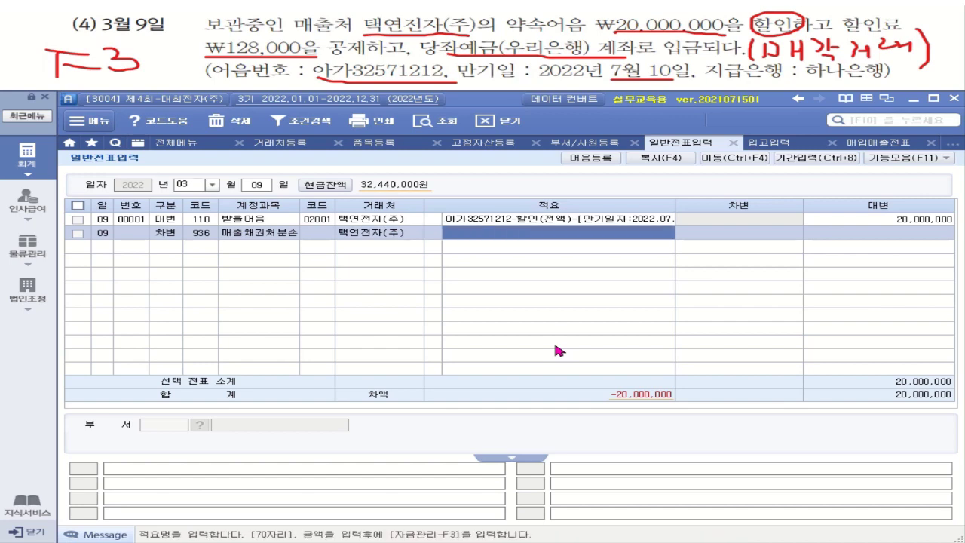
text(128000)
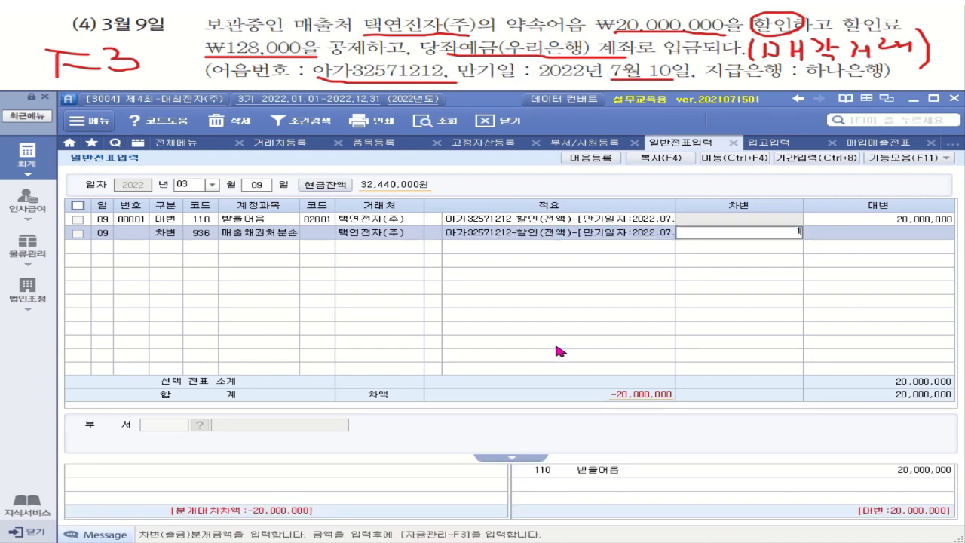
key(Return)
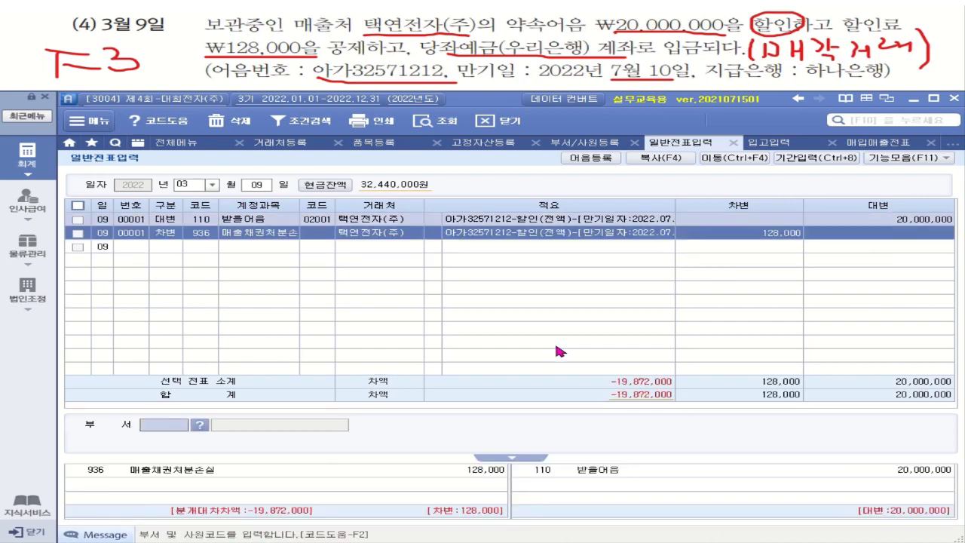
Step: Add a 차변 line with account 102 당좌예금, 거래처 98008 우리은행(당좌) and the same 적요 as the line above
key(Return)
text(3)
key(Return)
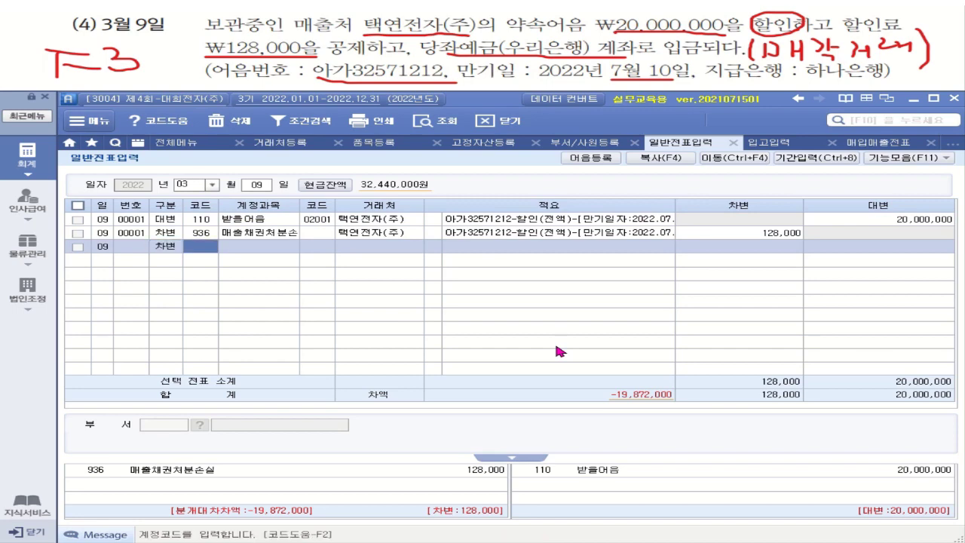
text(102)
key(Return)
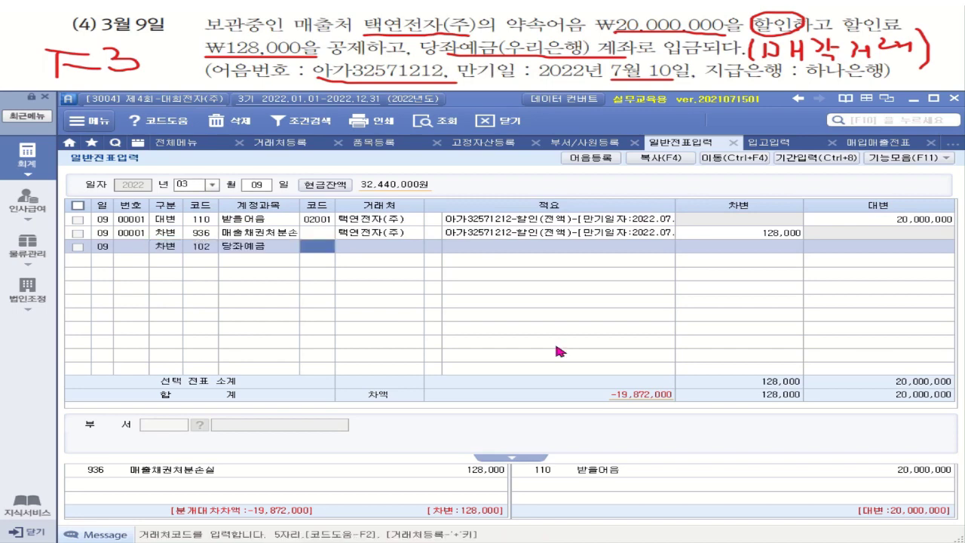
text(우리)
key(Return)
key(Down)
key(Return)
key(Return)
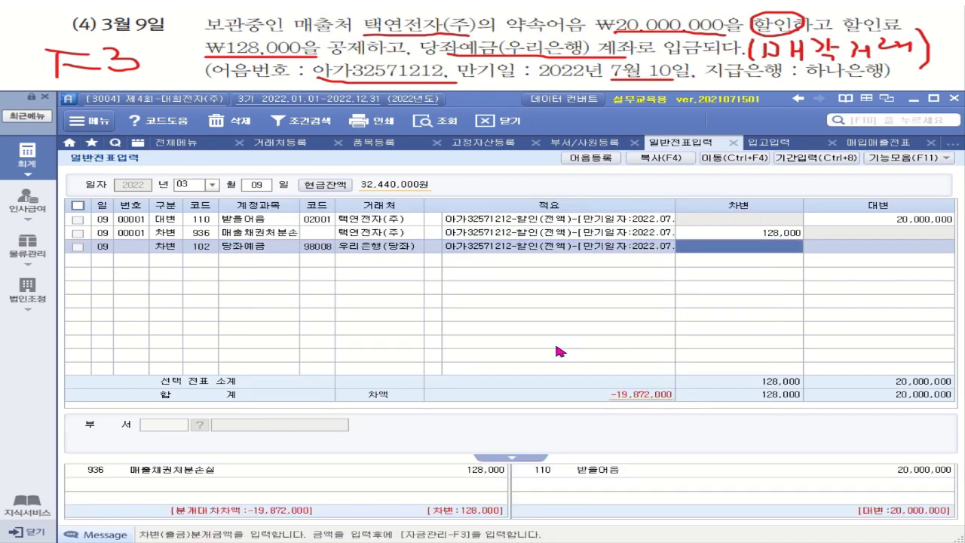
Step: Set the 당좌예금 line's 차변 amount to 19,872,000
text(19872)
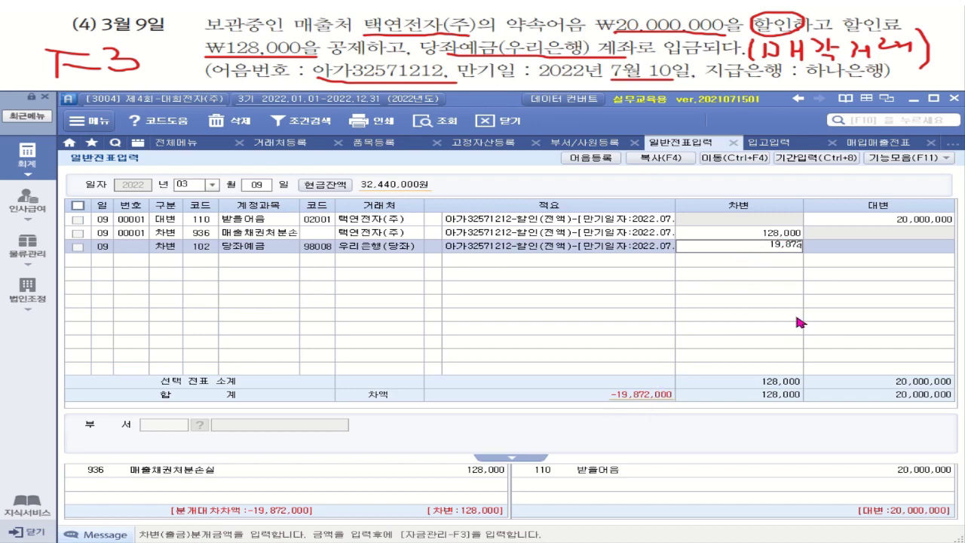
text(000)
key(Return)
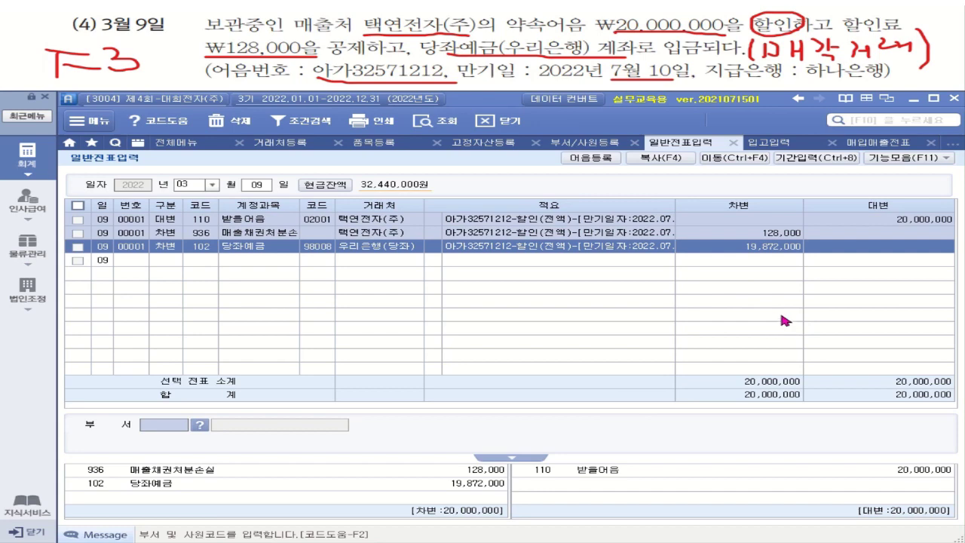
Step: Subtract 128,000 from 20,000,000 in the built-in 계산기 to check the deposit amount, and close it without applying the result
right_click(692, 249)
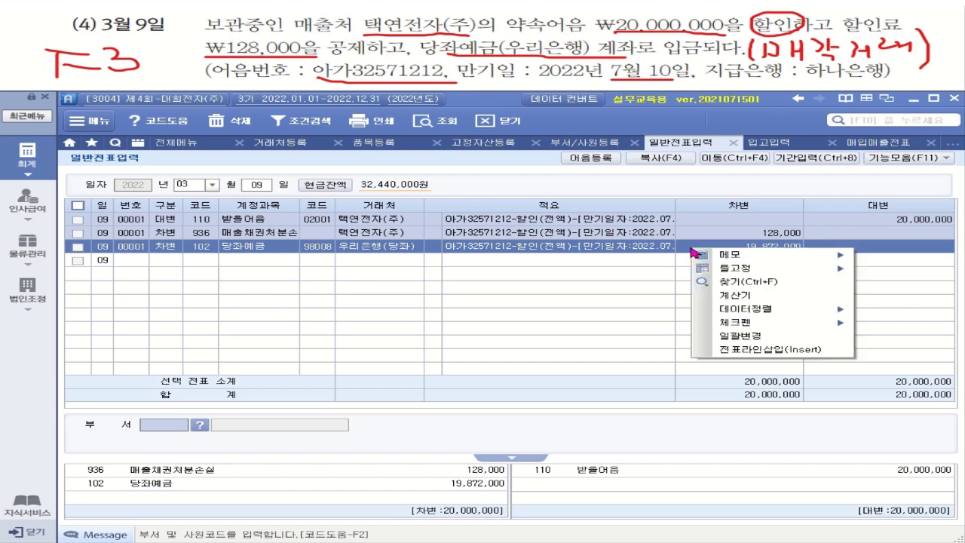
click(644, 320)
drag(499, 113, 481, 181)
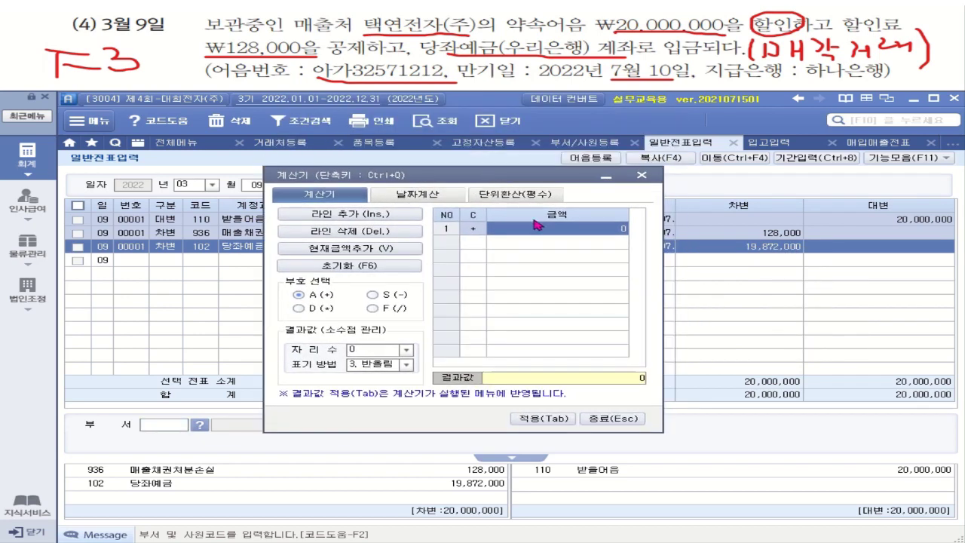
text(20000000)
key(Return)
click(395, 296)
text(128,000)
key(Return)
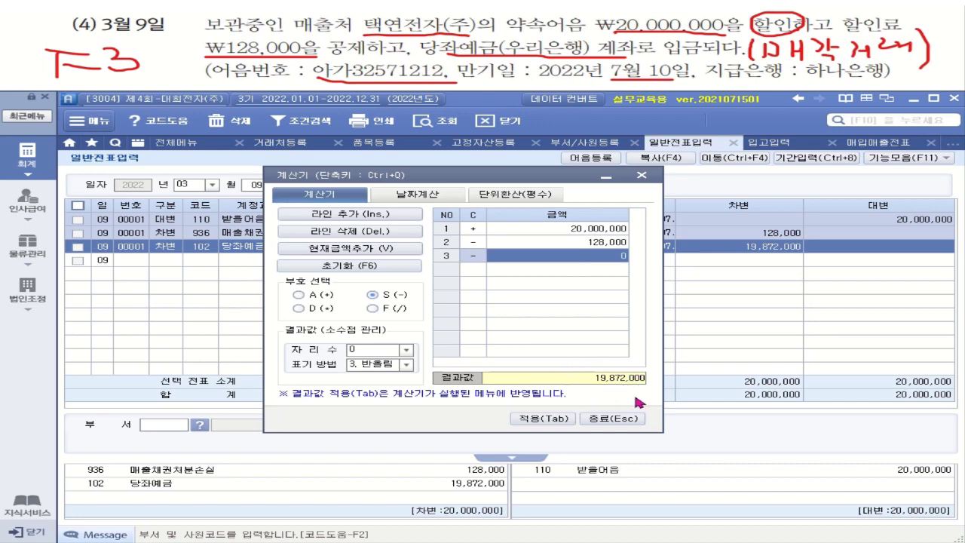
click(637, 175)
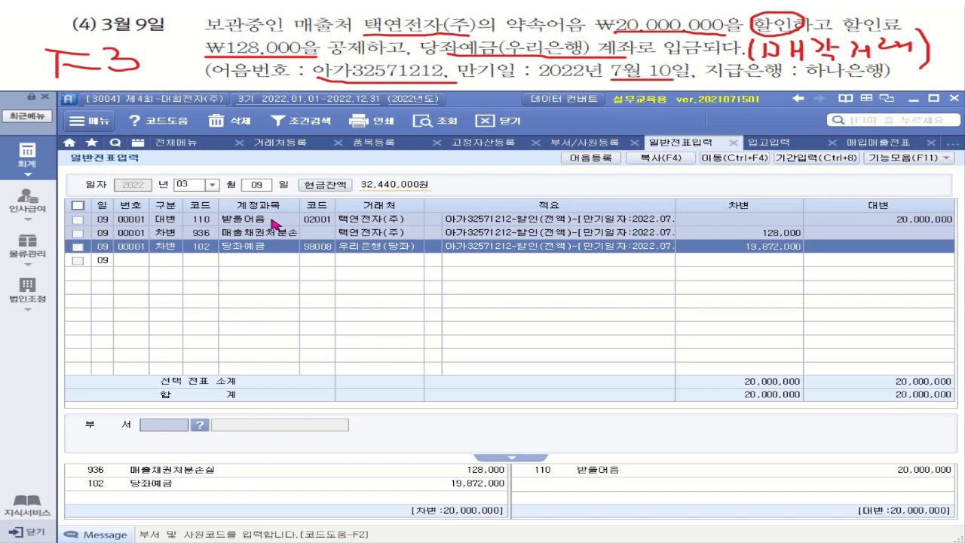
click(435, 224)
click(435, 220)
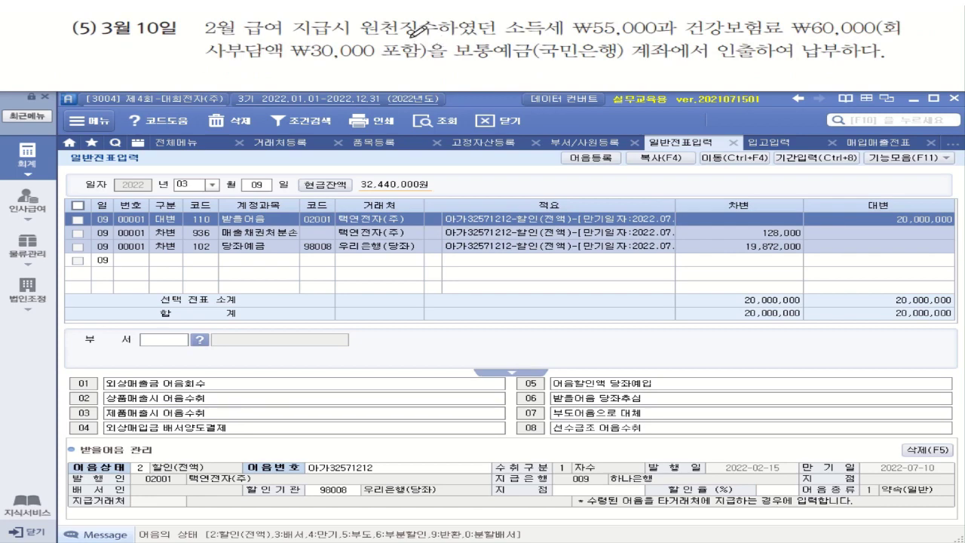
drag(364, 36, 479, 30)
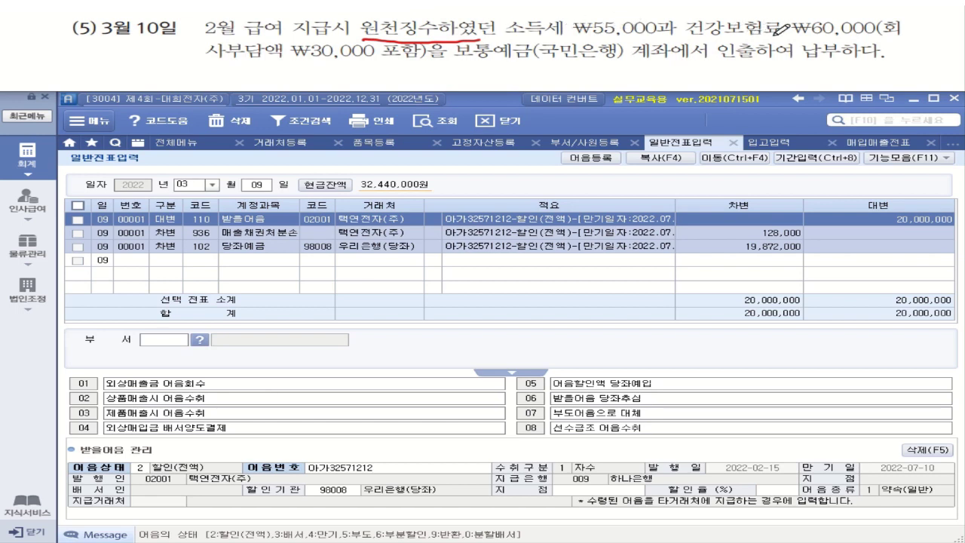
drag(218, 63, 366, 65)
drag(879, 37, 909, 38)
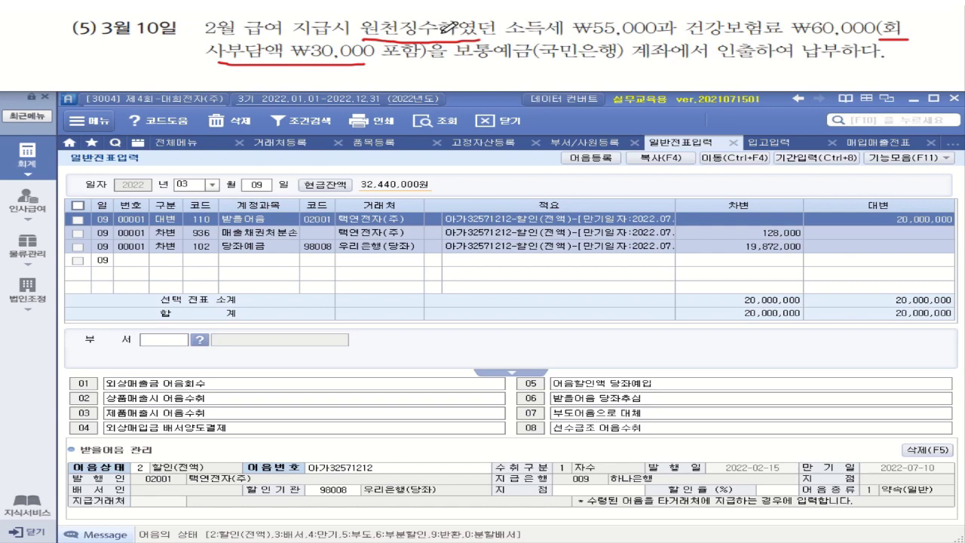
drag(314, 66, 356, 80)
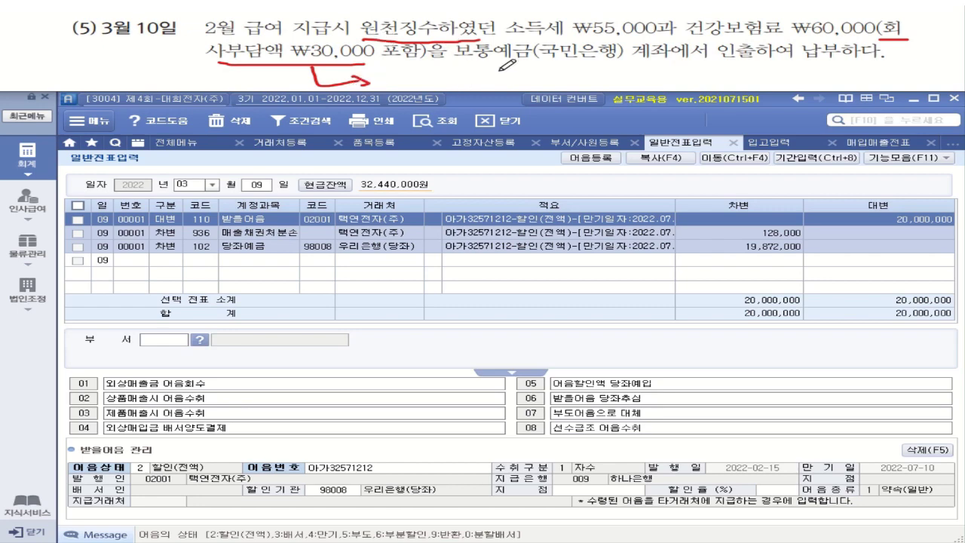
Step: Switch the 일반전표입력 date to 3월 10일
click(256, 185)
text(10)
key(Return)
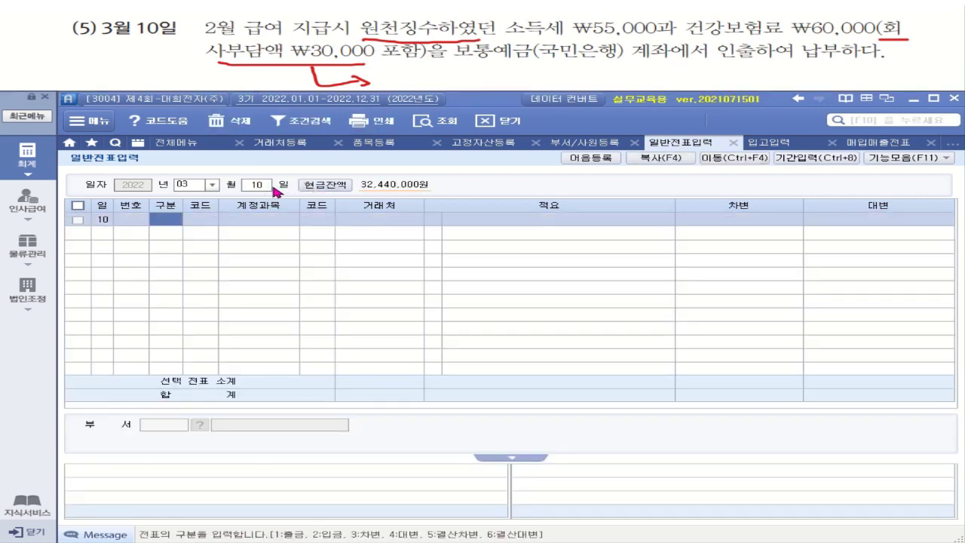
Step: Add a 차변 line with account 254 예수금 and an amount of 85,000, leaving 거래처 and 적요 empty
text(3)
key(Return)
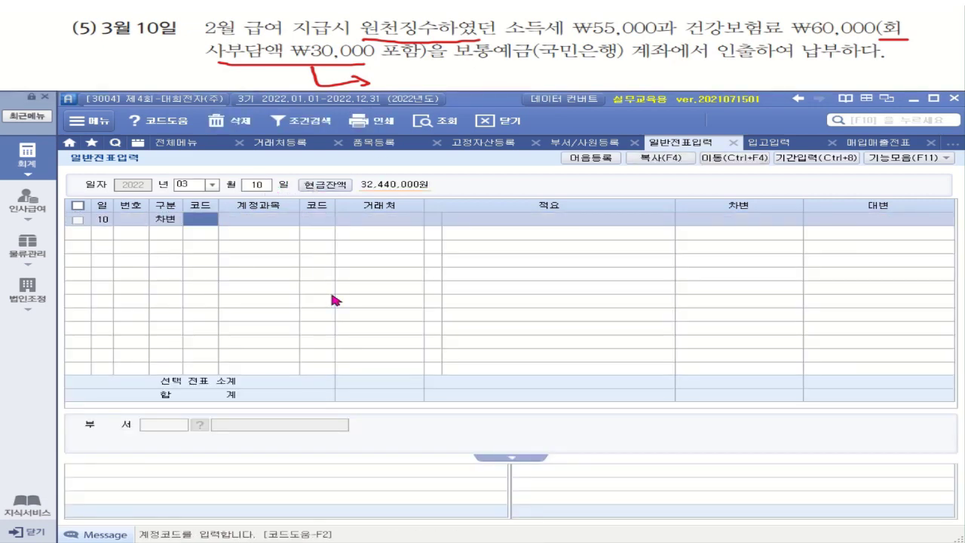
text(예수)
key(Return)
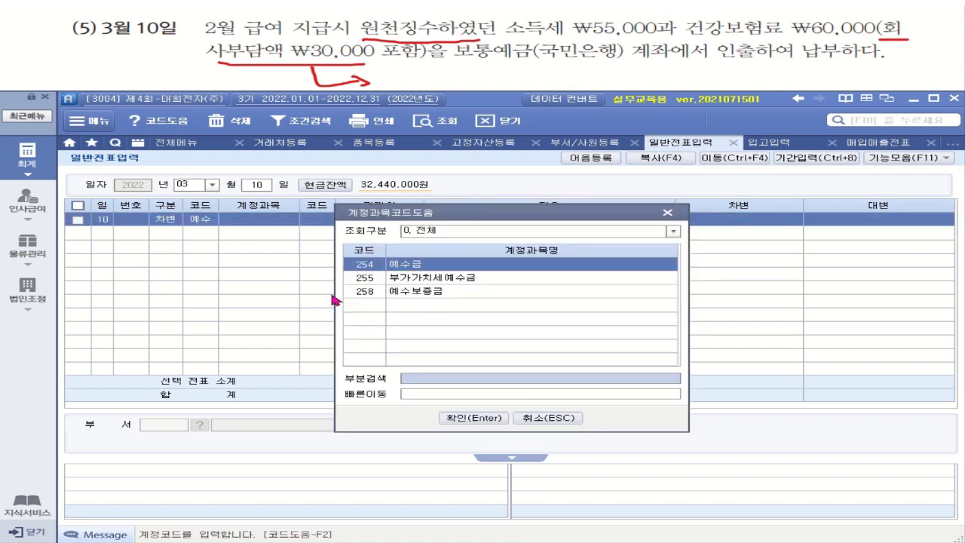
key(Return)
key(Return)
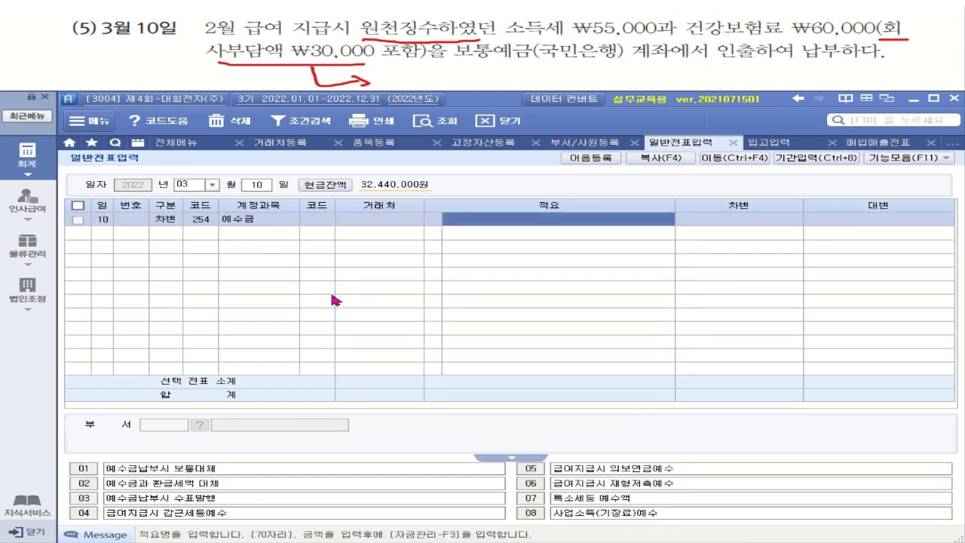
key(Return)
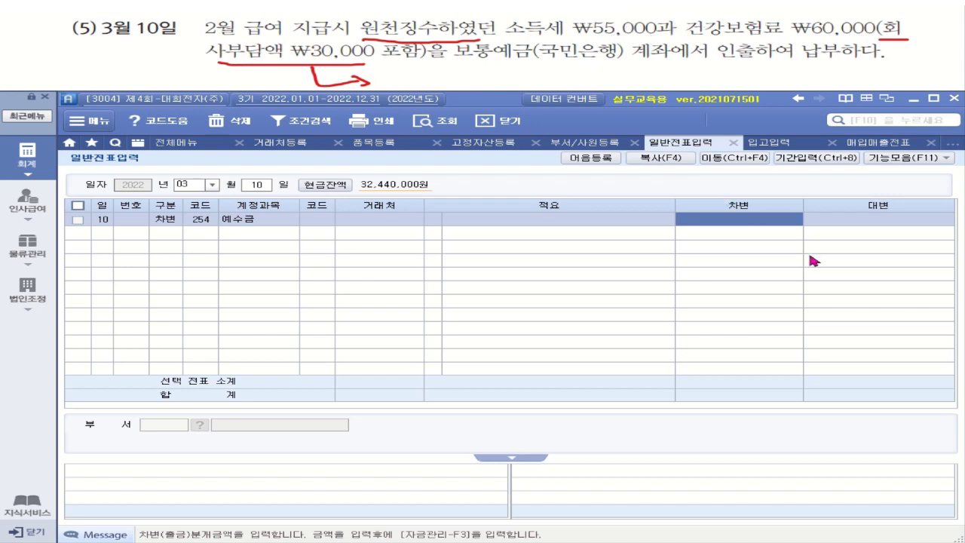
text(850000)
key(Return)
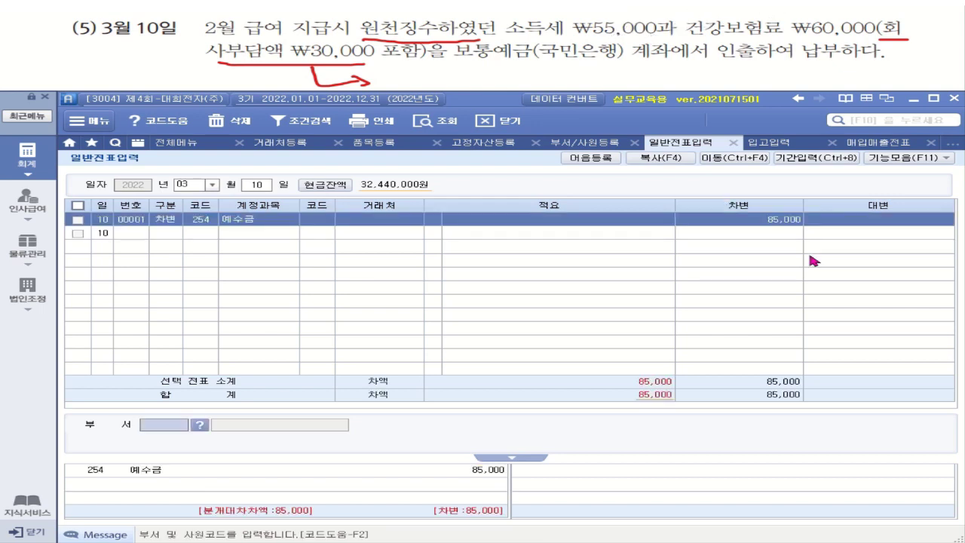
Step: Add a 차변 line with account 811 복리후생비 and an amount of 30,000 for the company's health insurance share
key(Return)
text(3)
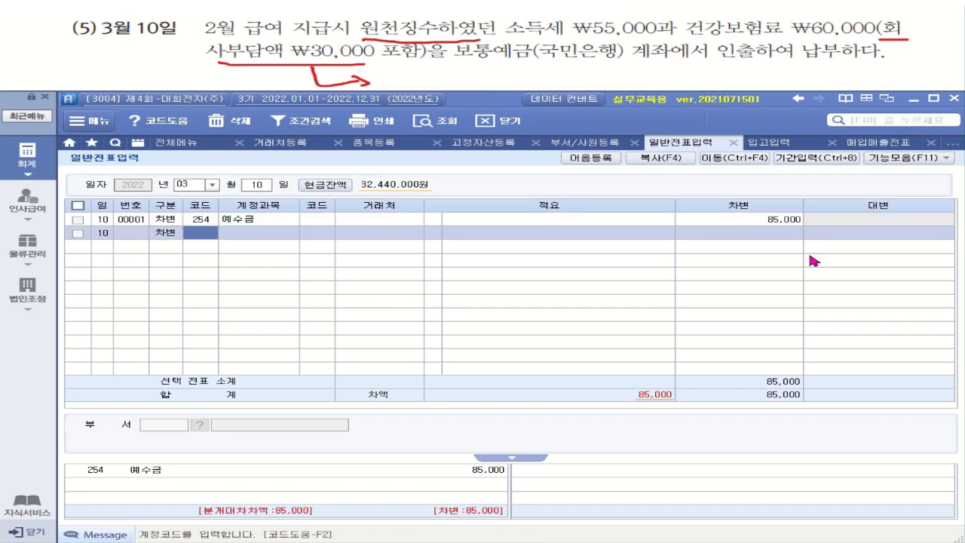
text(811)
key(Return)
key(Return)
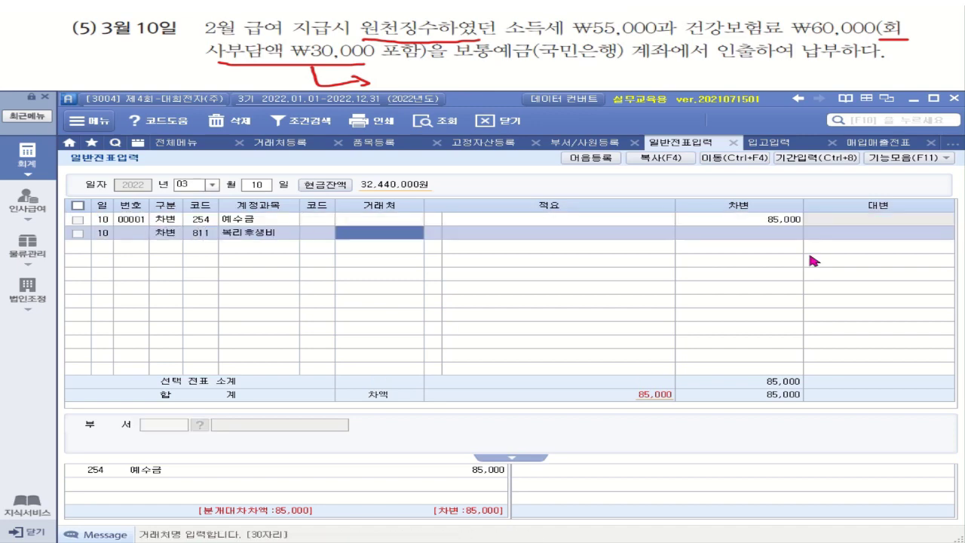
key(Return)
text(30000)
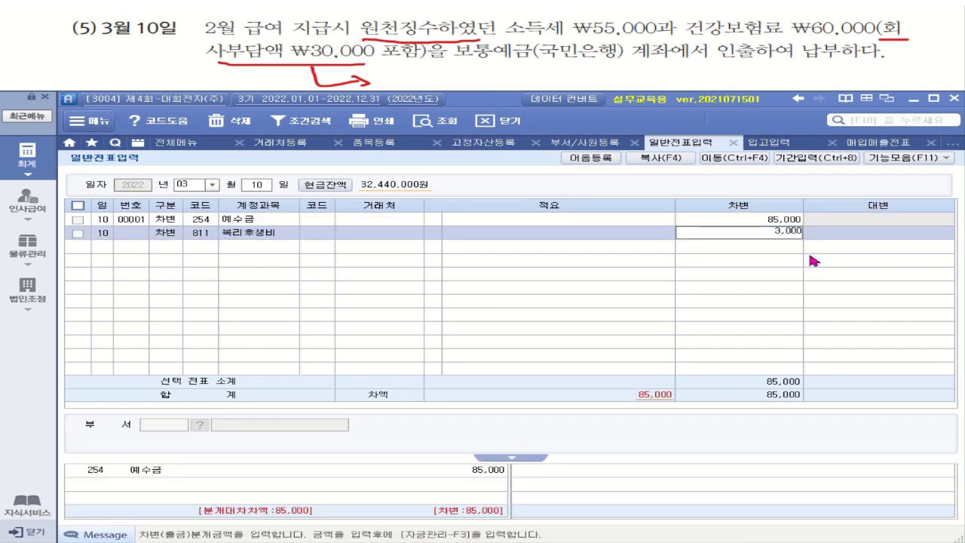
key(Return)
Step: Add a 대변 line with account 103 보통예금, 거래처 98001 국민은행(보통) and an amount of 115,000
key(Return)
text(4)
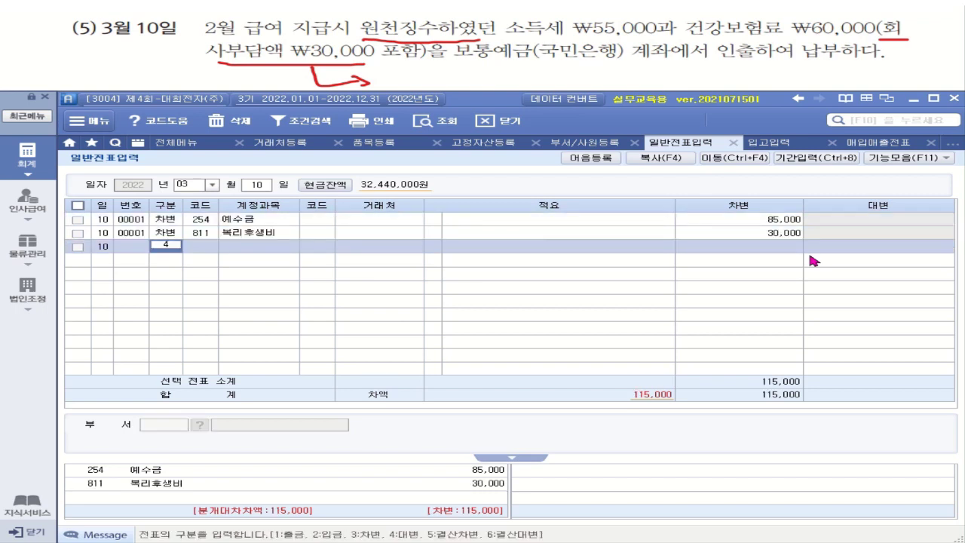
text(103)
key(Return)
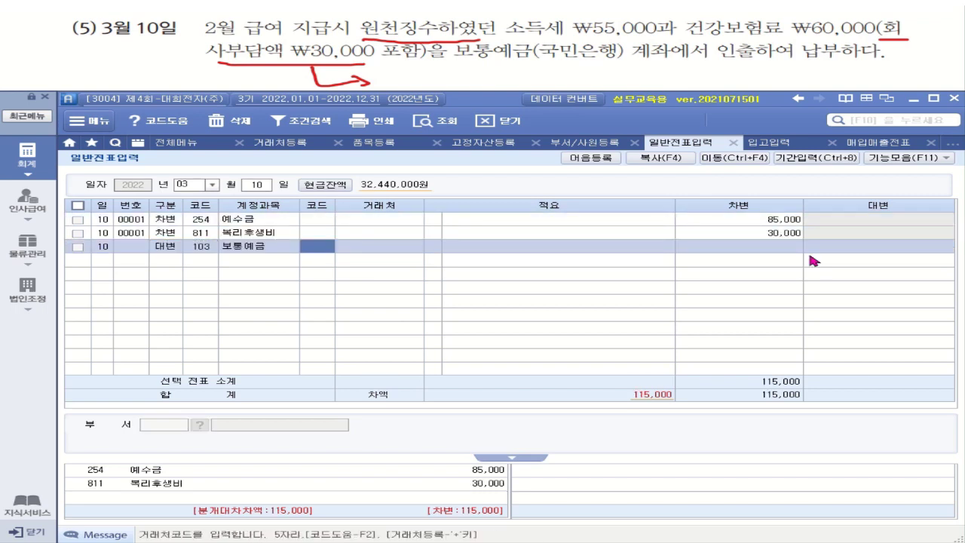
text(ㄱ)
text(국민)
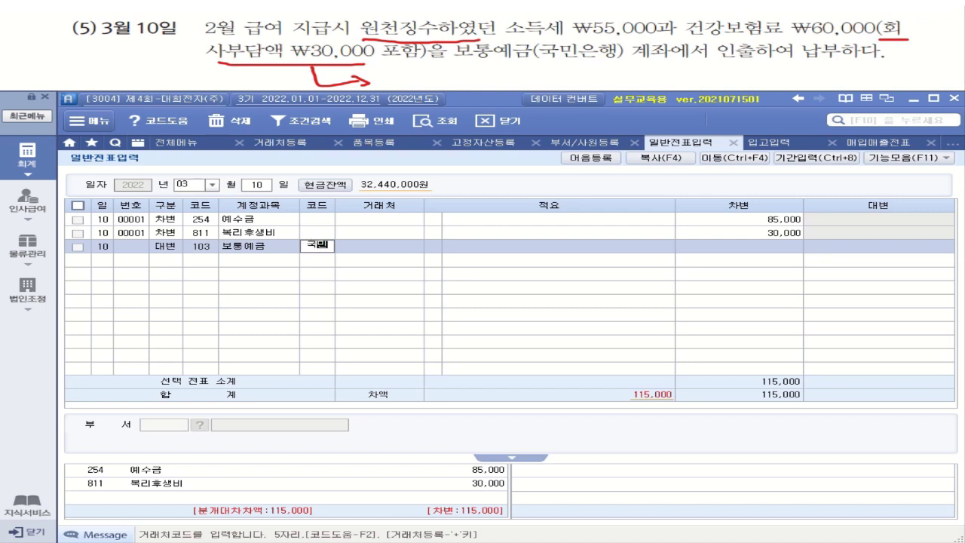
key(Return)
key(Down)
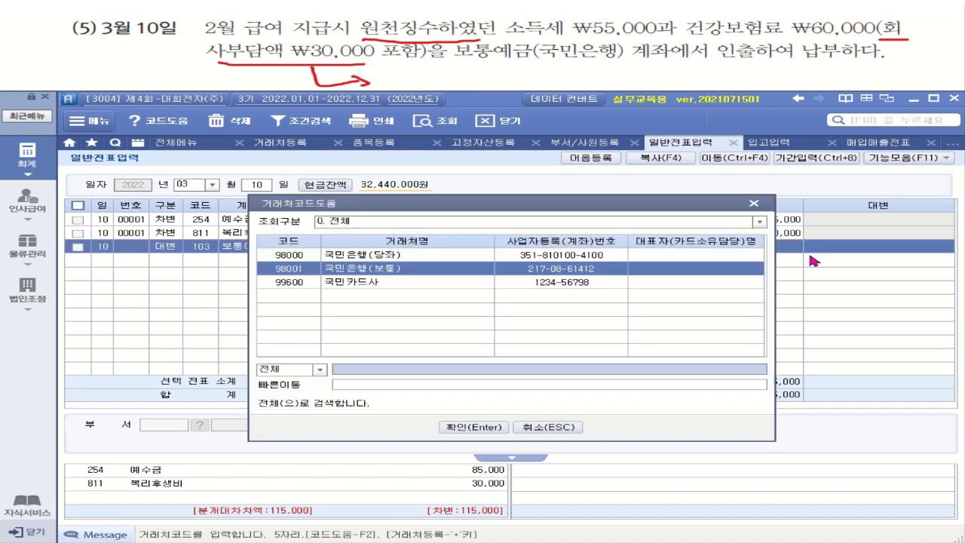
key(Return)
key(Return)
text(115,000)
key(Return)
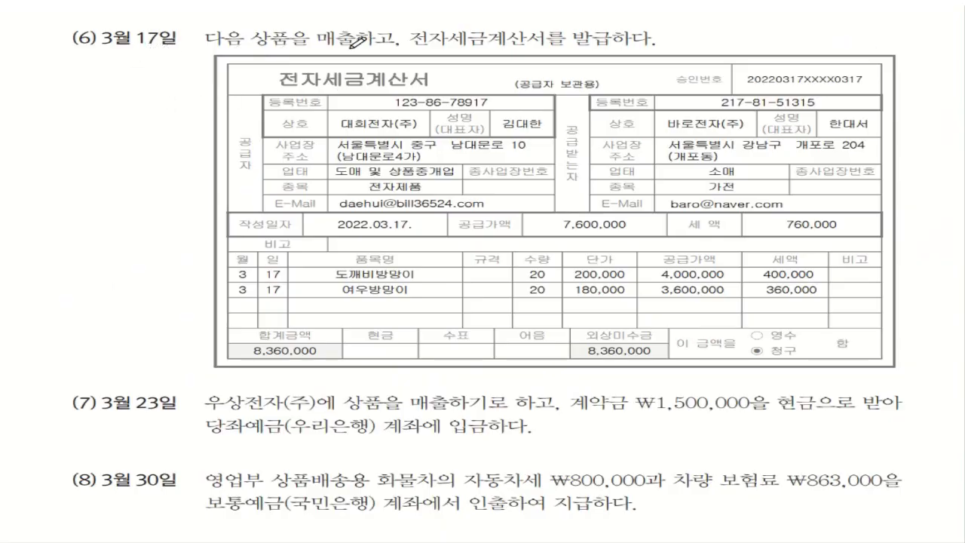
Step: Review the 3월 17일 electronic tax invoice question, marking the sale wording, both companies, the two items and the 외상미수금 amount
mouse_move(363, 48)
mouse_down()
mouse_move(332, 50)
mouse_move(348, 19)
mouse_move(374, 47)
mouse_up()
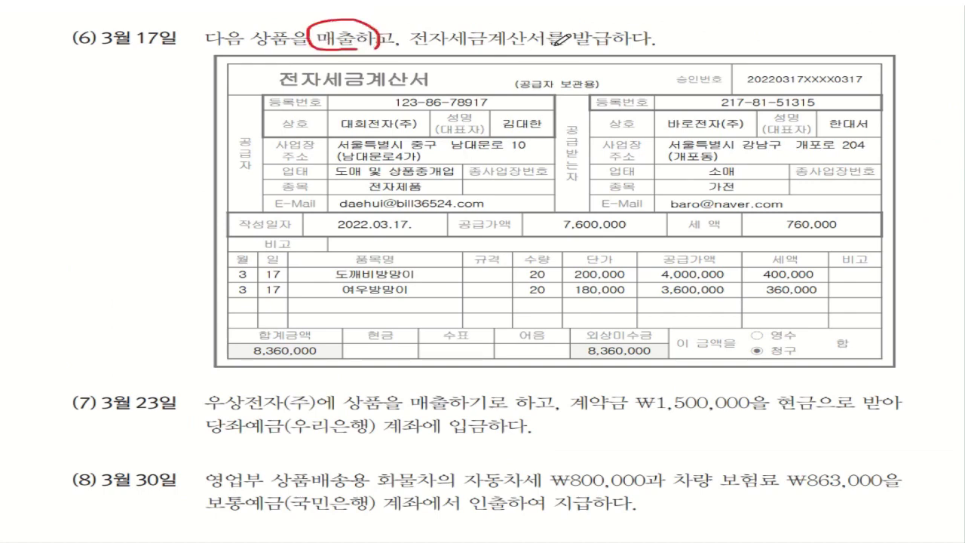
drag(578, 45, 650, 45)
mouse_move(317, 89)
mouse_down()
mouse_move(276, 67)
mouse_move(305, 93)
mouse_up()
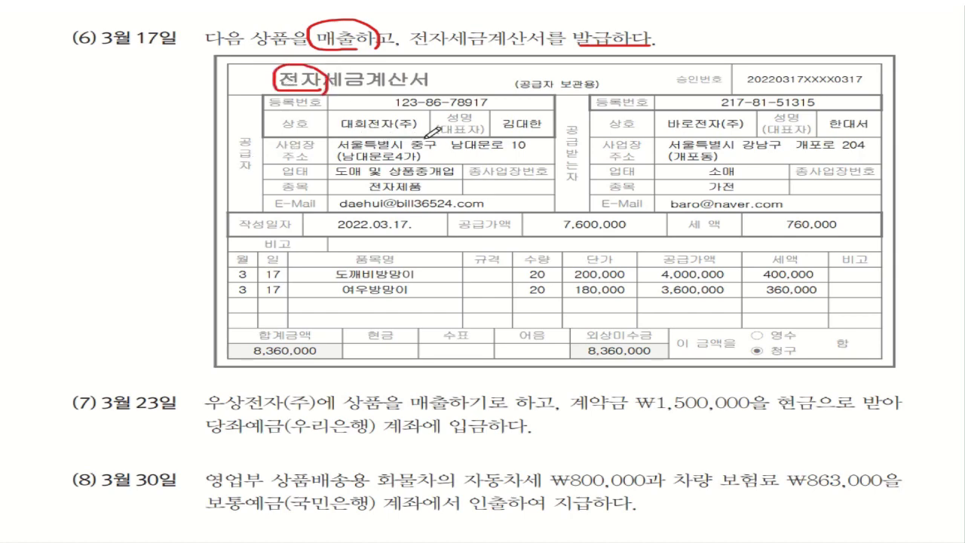
drag(433, 138, 352, 136)
drag(670, 134, 745, 132)
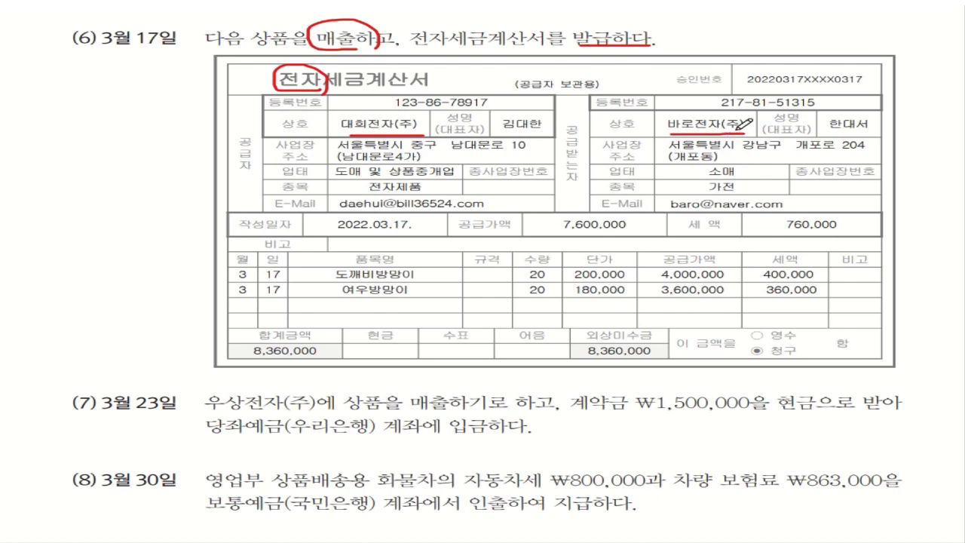
mouse_move(437, 271)
mouse_down()
mouse_move(459, 267)
mouse_move(449, 294)
mouse_move(461, 284)
mouse_up()
mouse_move(688, 360)
mouse_down()
mouse_move(622, 359)
mouse_move(555, 335)
mouse_move(705, 331)
mouse_move(692, 360)
mouse_up()
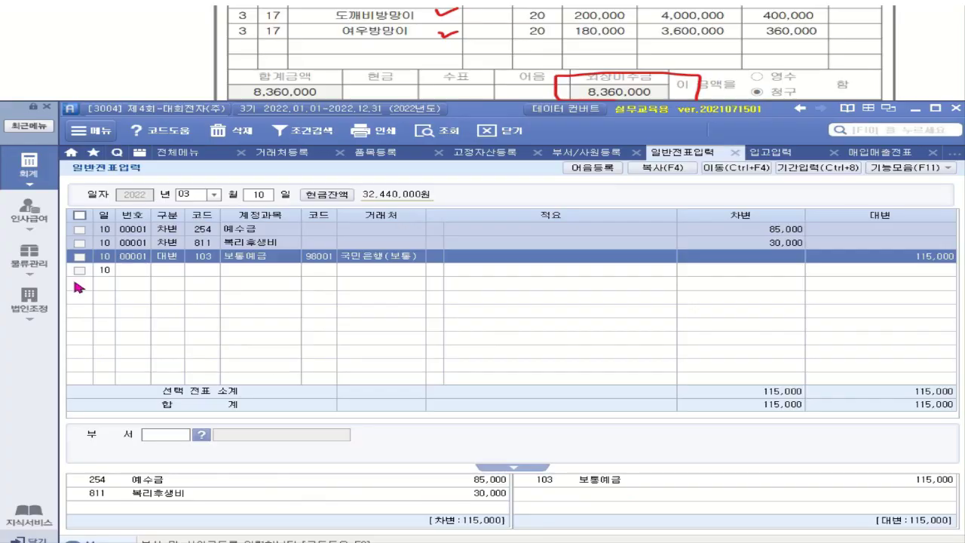
Step: Open 출고입력 in 물류관리 and set its date to 3월 17일
click(27, 260)
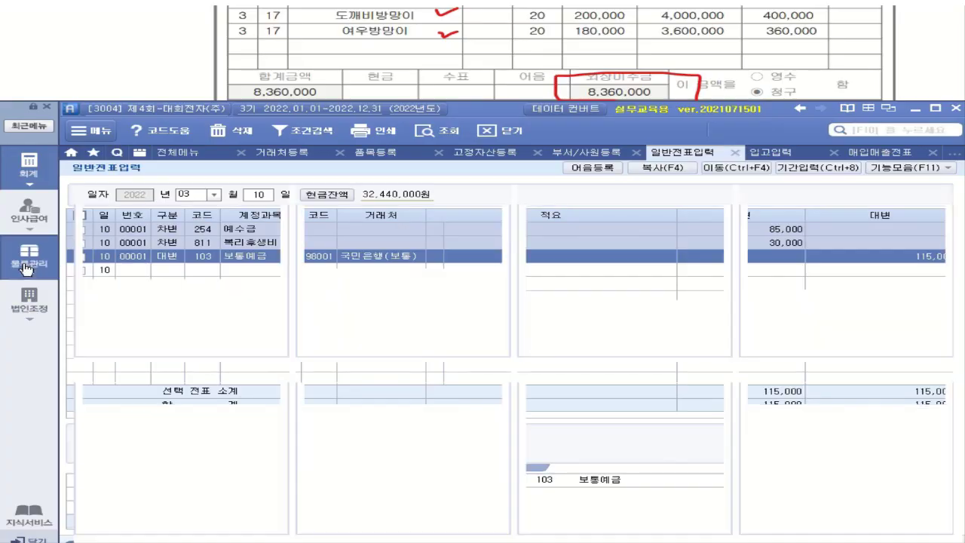
click(563, 211)
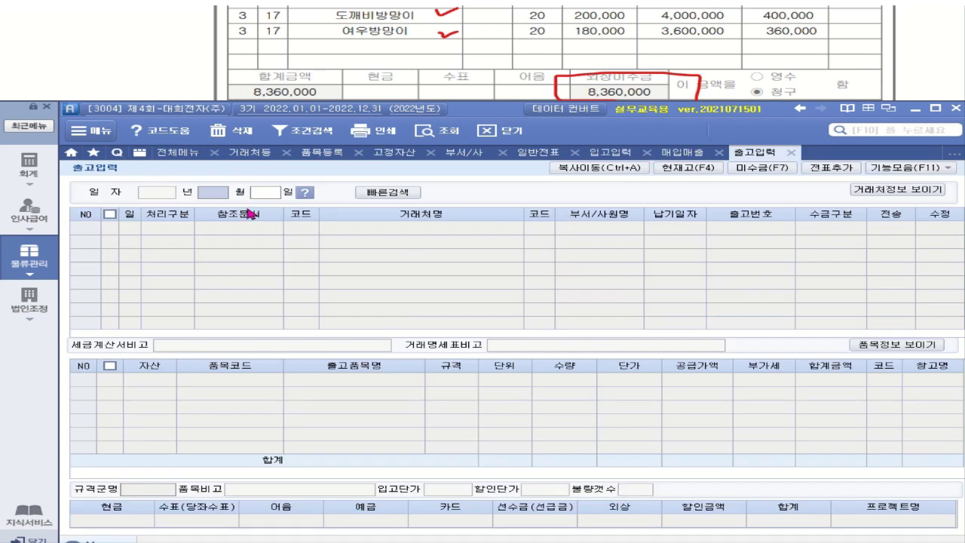
text(0317)
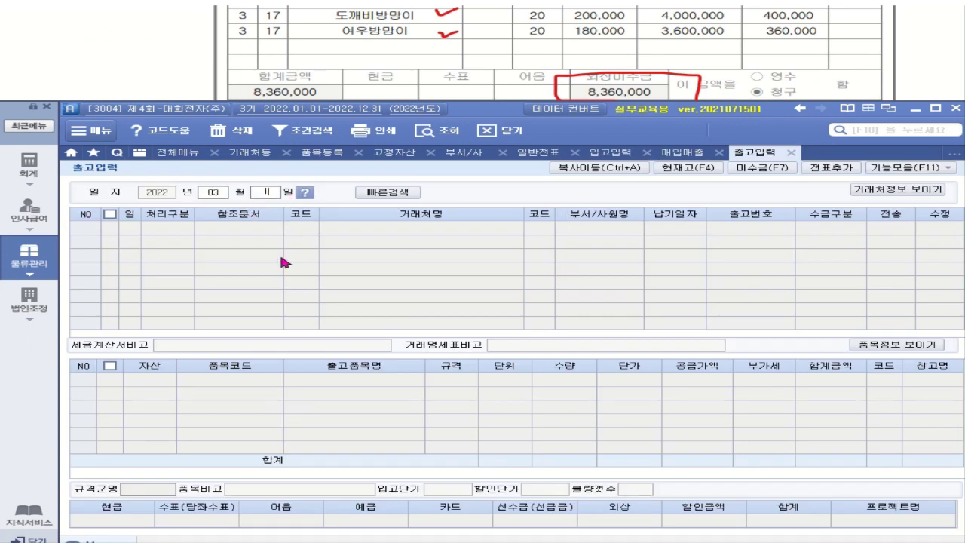
key(Return)
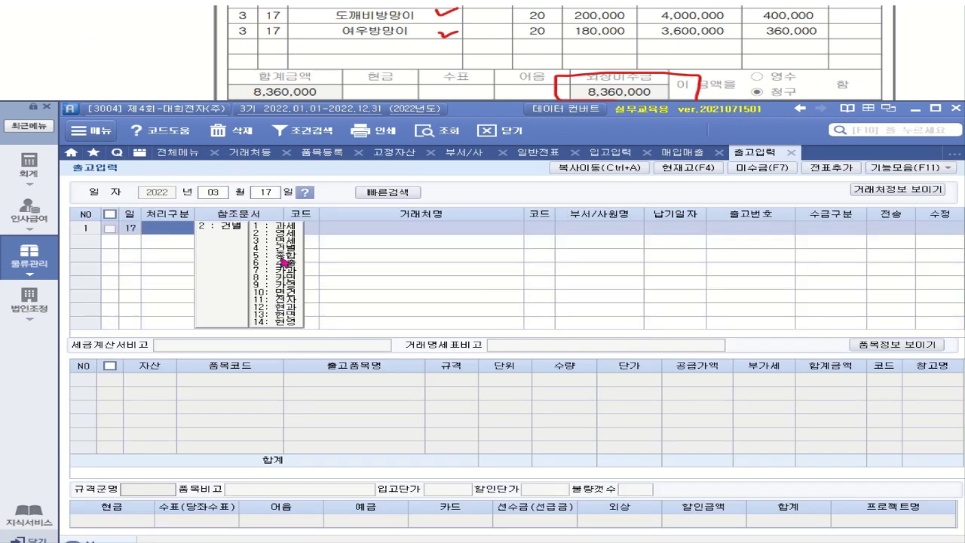
Step: Enter a 건별과세 release for 거래처 02002 바로전자(주) and hide the 거래처정보 details
click(228, 228)
click(287, 230)
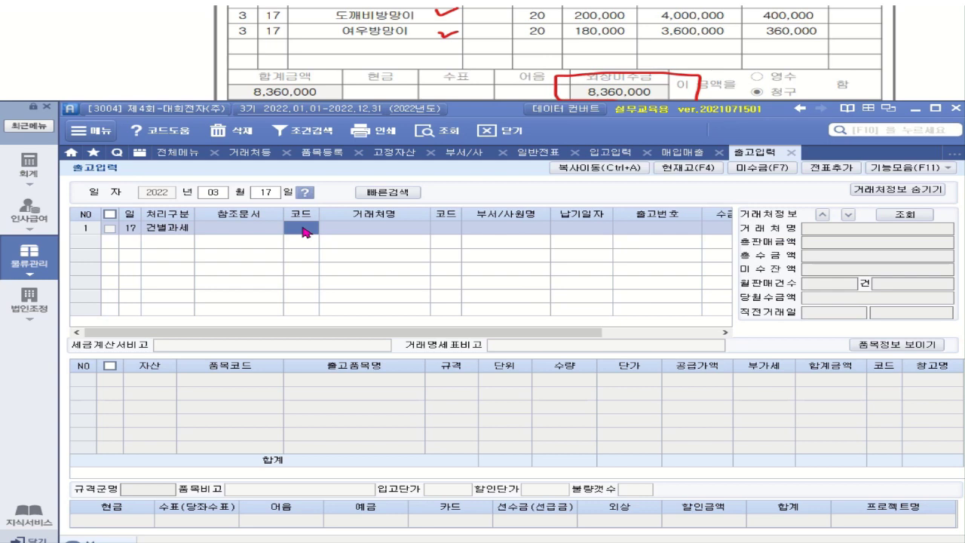
click(305, 232)
text(바로)
key(Return)
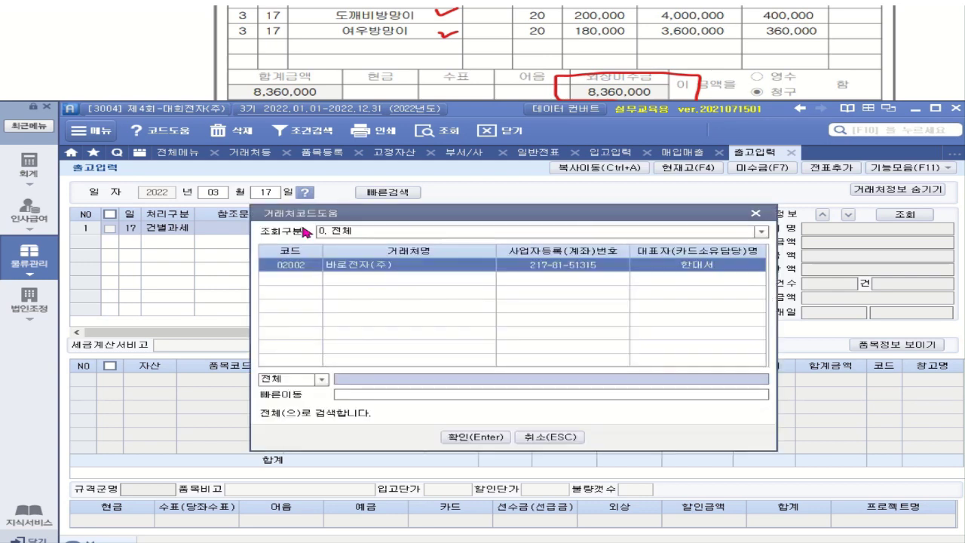
key(Return)
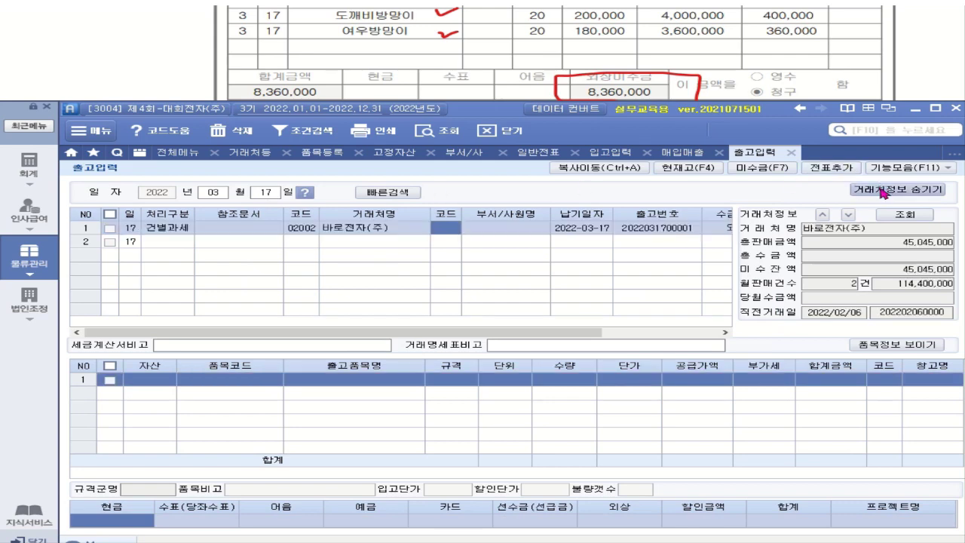
click(884, 192)
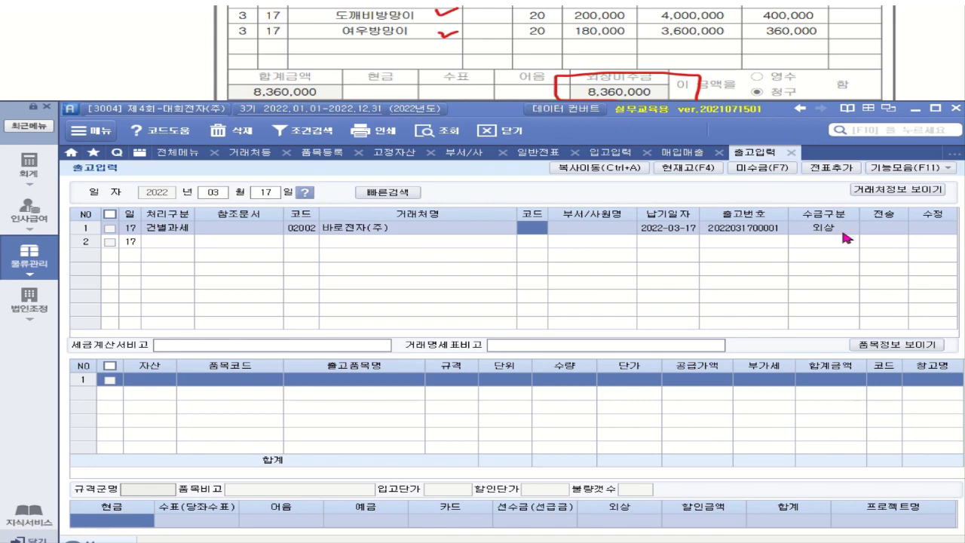
Step: Add 상품 03001 도깨비방망이 to the release with 수량 20 and 단가 200,000
click(149, 380)
click(205, 370)
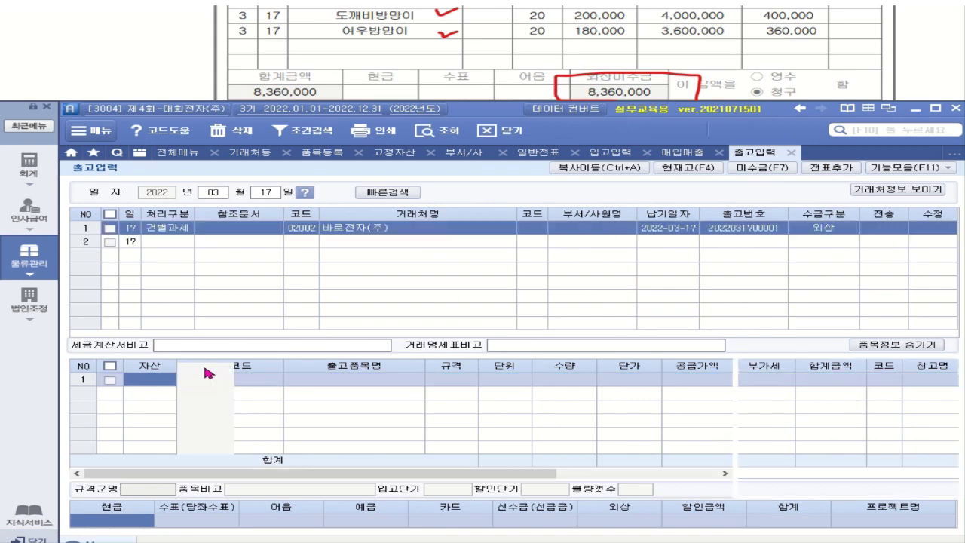
double_click(245, 380)
double_click(491, 256)
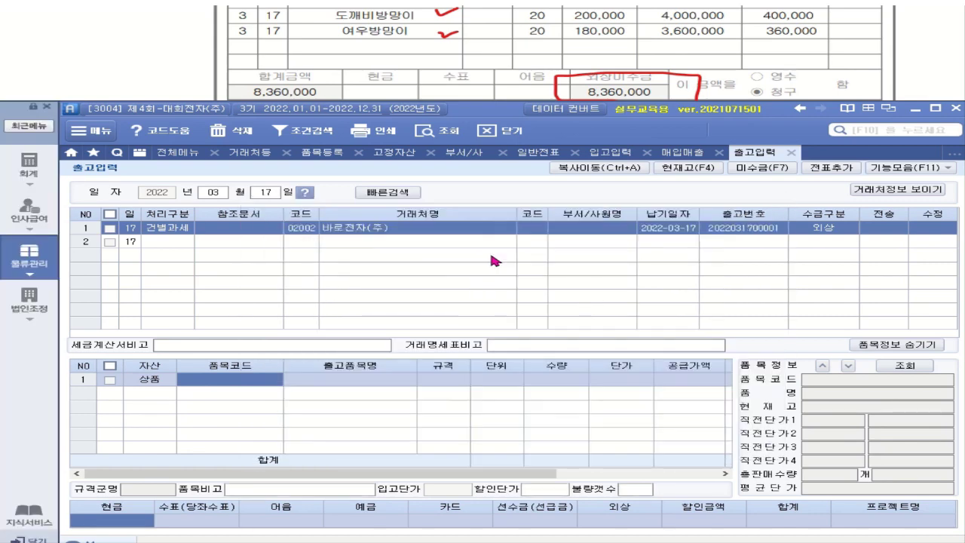
text(20)
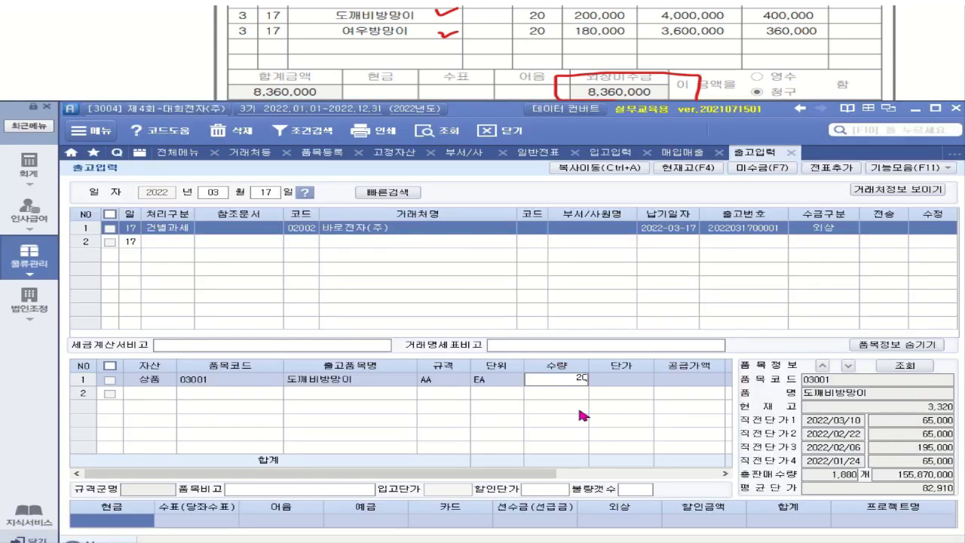
key(Return)
text(2000000)
key(Return)
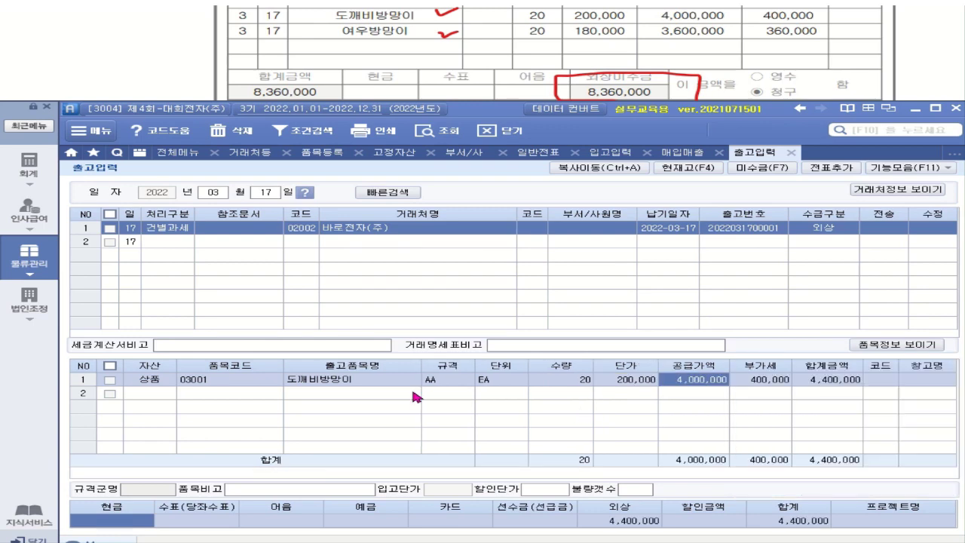
Step: Add 상품 03002 여우방망이 as the second release item with 수량 20 and 단가 180,000
click(158, 395)
click(253, 394)
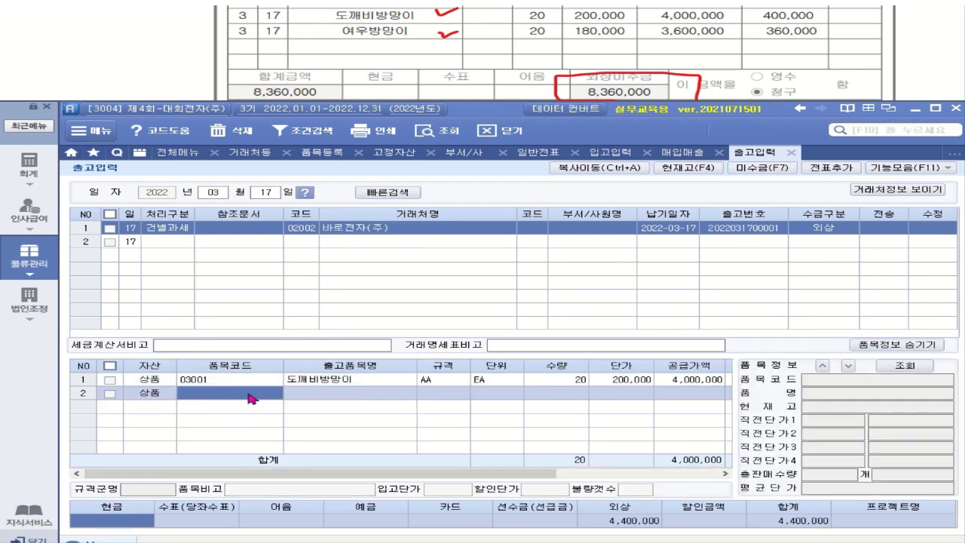
key(F2)
click(527, 270)
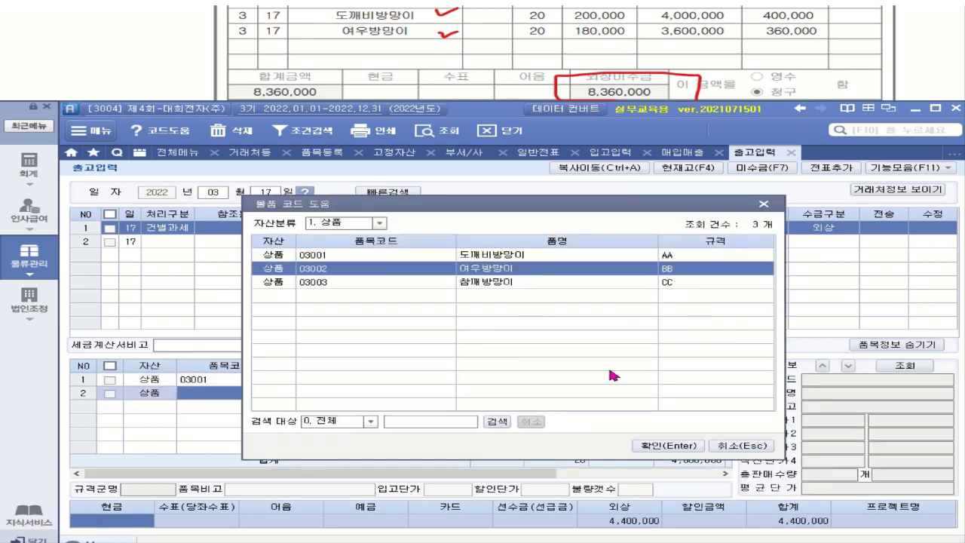
double_click(558, 270)
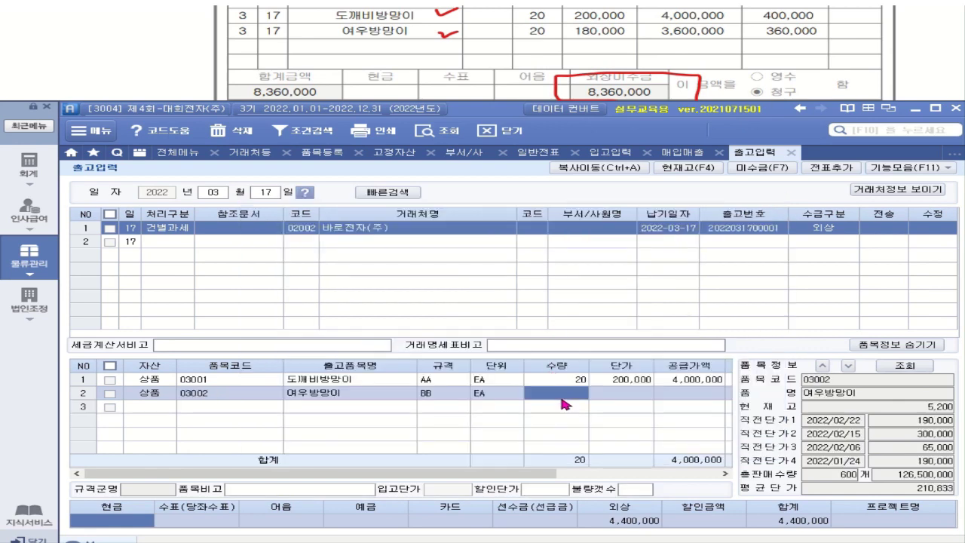
text(20)
key(Return)
text(1800000)
key(Return)
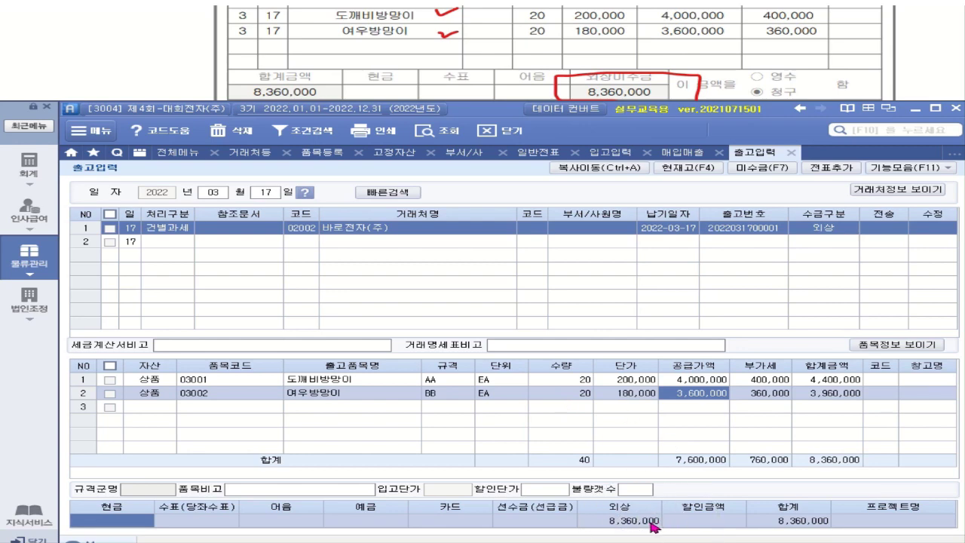
Step: Add a voucher for the 바로전자(주) release and transfer it to 매입매출전표입력
click(110, 228)
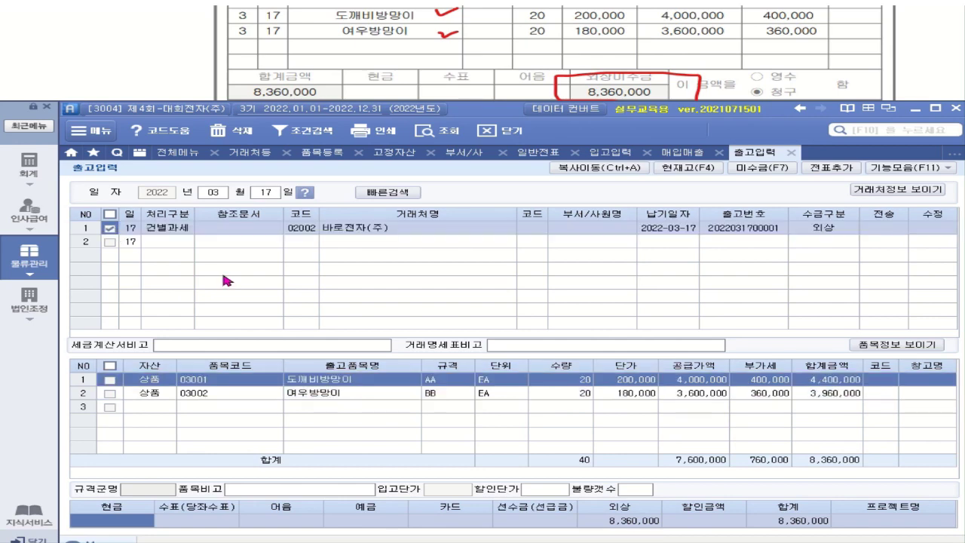
click(831, 167)
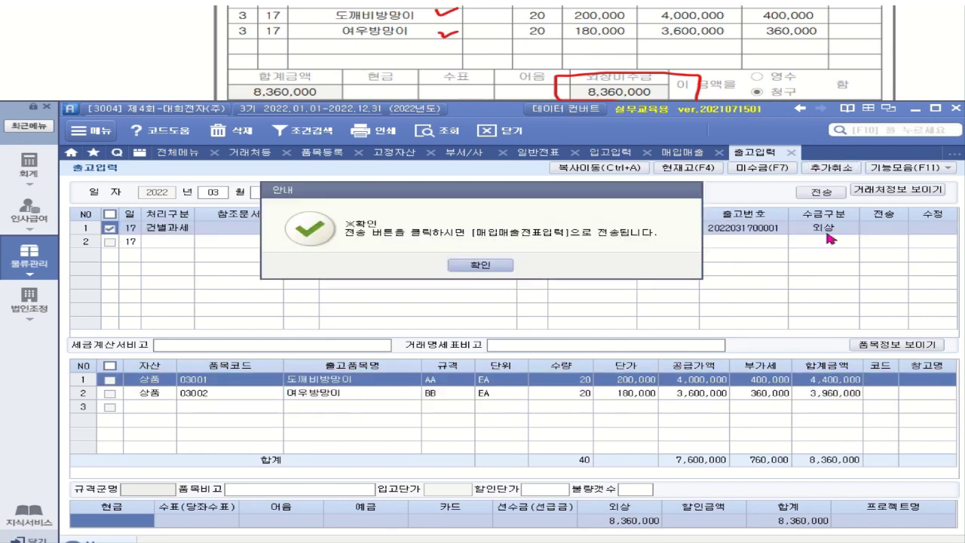
click(502, 269)
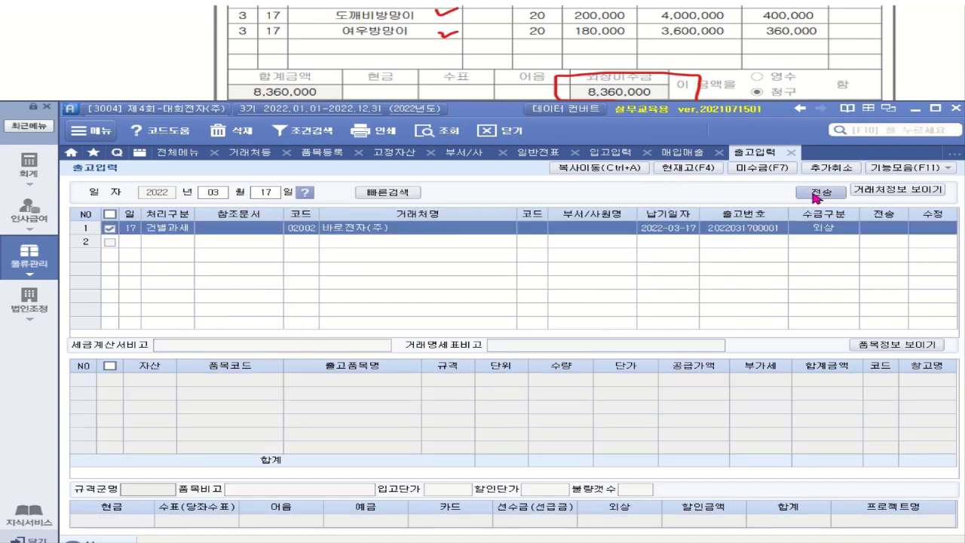
click(821, 193)
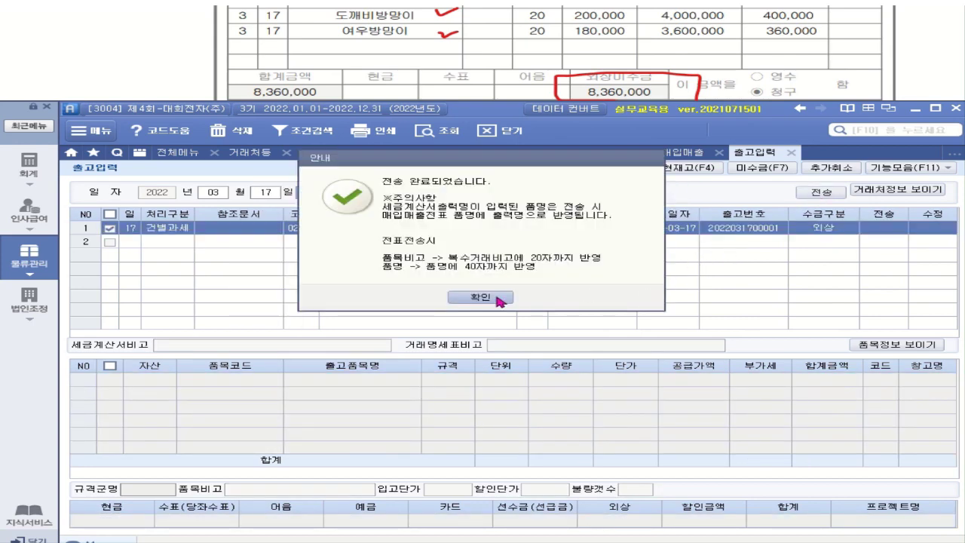
click(498, 298)
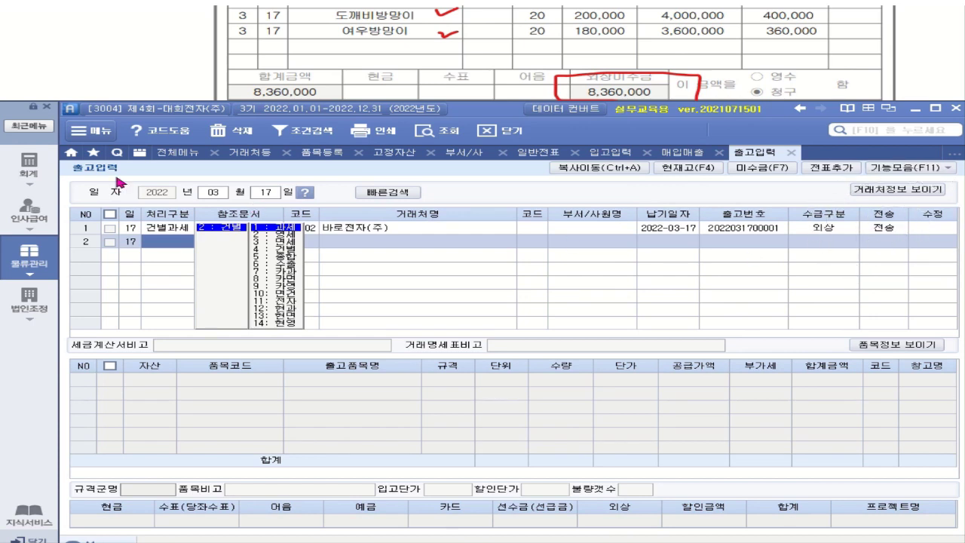
Step: Open 매입매출전표입력 for 3월 17일 and select the 바로전자(주) sales voucher
click(34, 174)
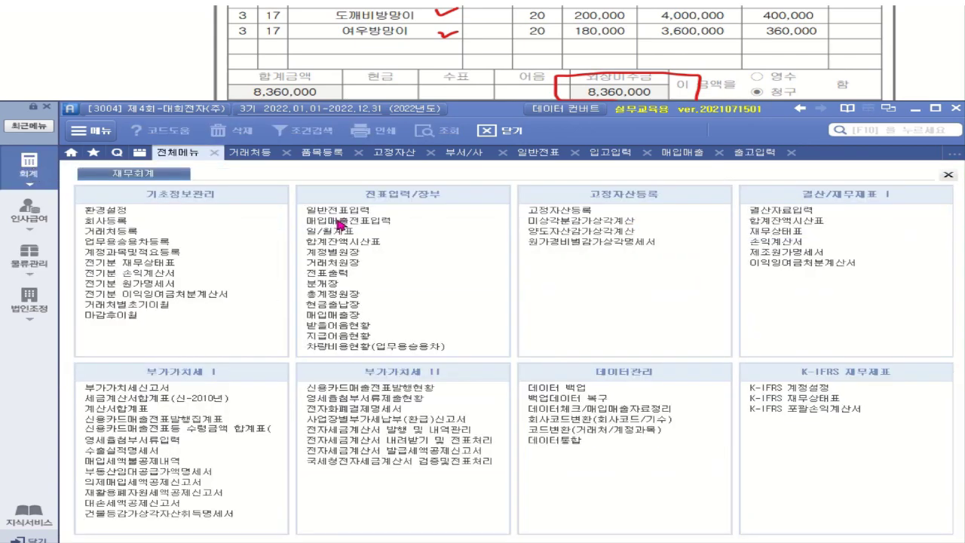
click(340, 223)
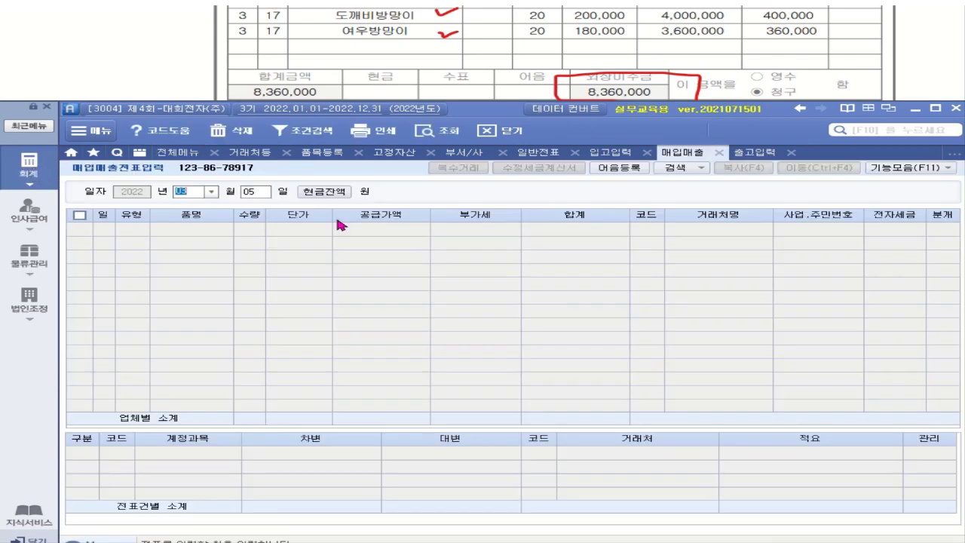
click(255, 193)
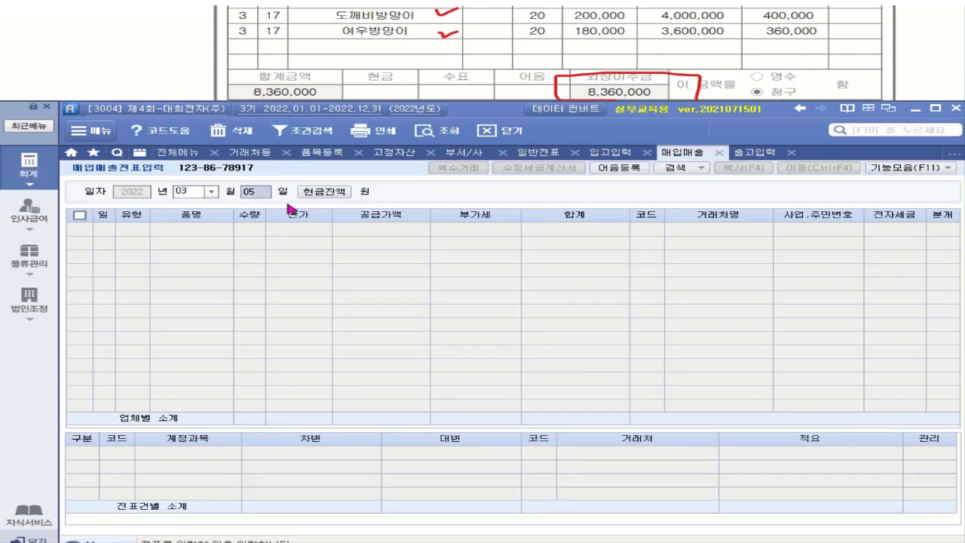
text(17)
key(Return)
click(220, 230)
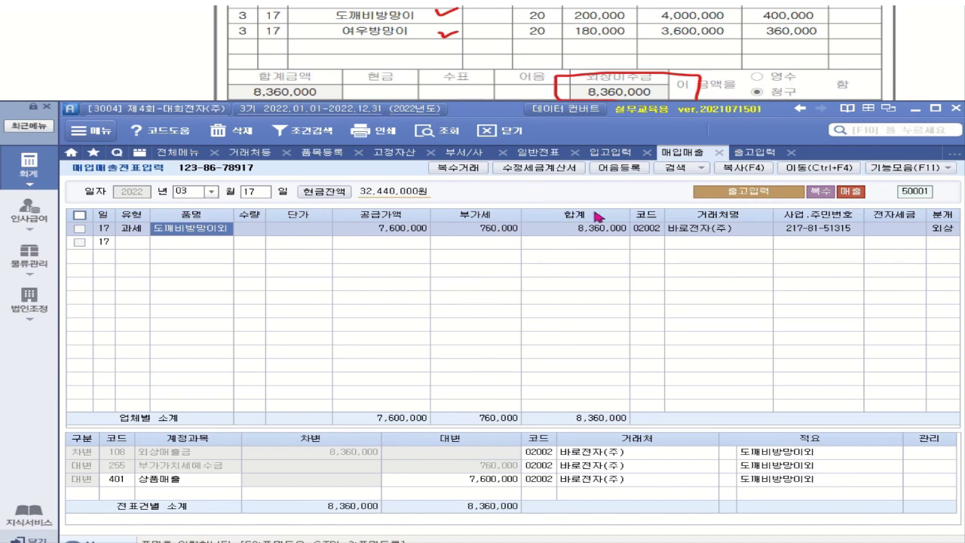
Step: Set 전자세금 to 전자입력 for the 3월 17일 바로전자(주) sales voucher
click(894, 232)
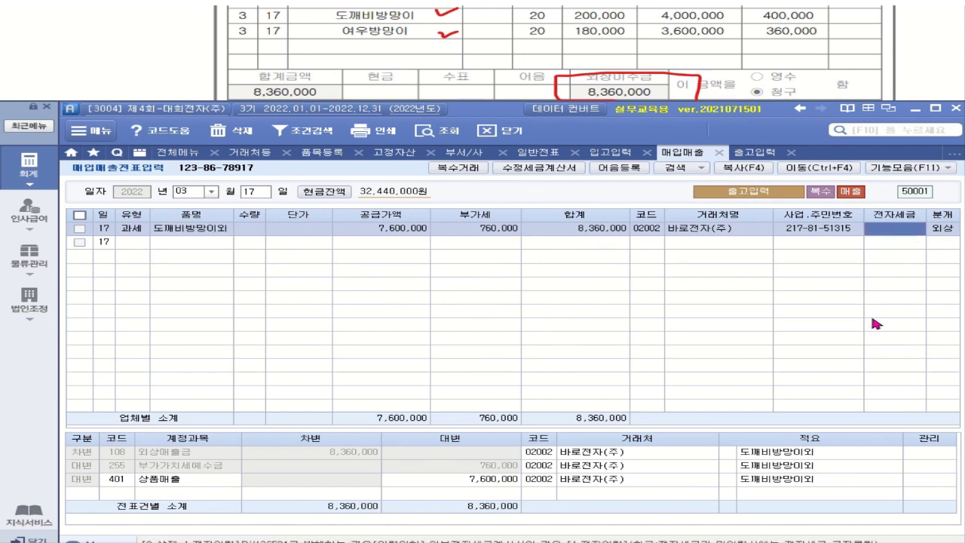
text(1)
key(Return)
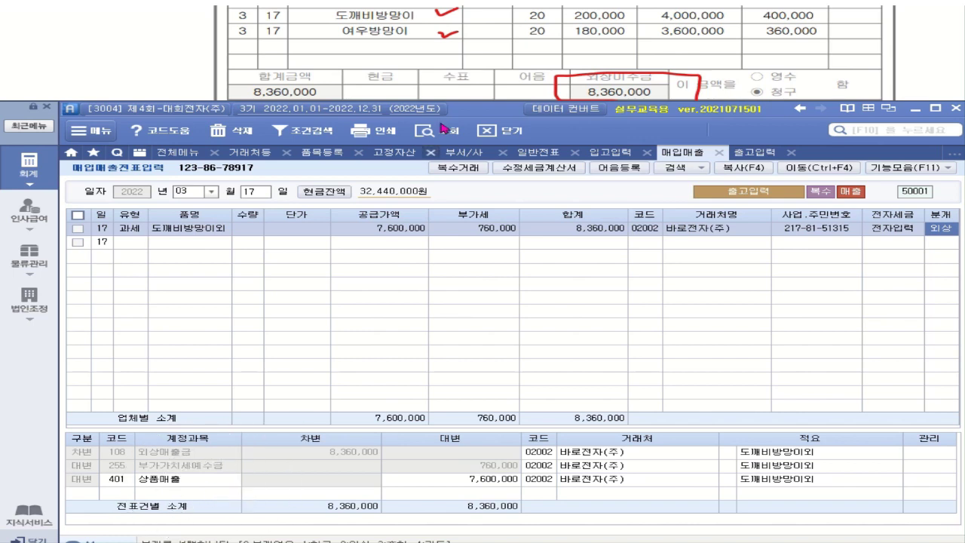
click(442, 126)
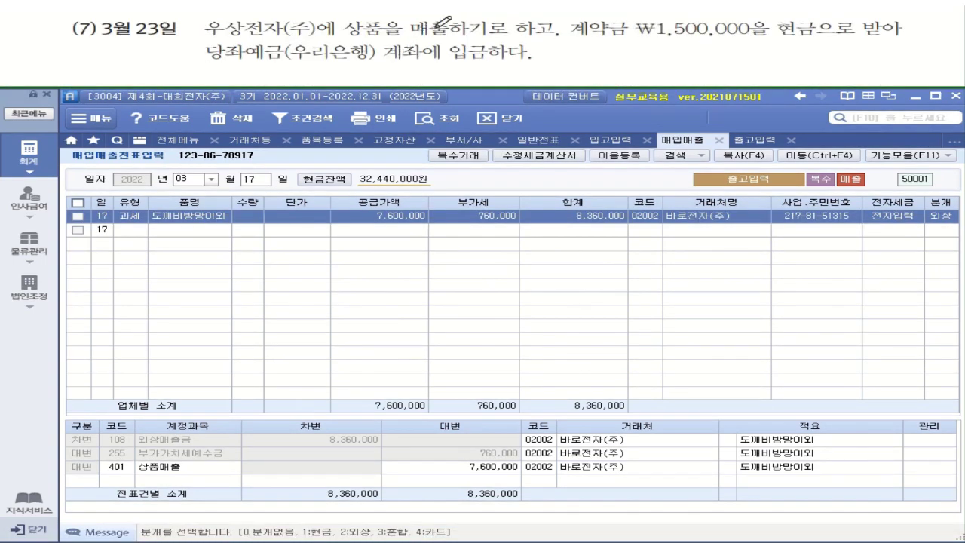
mouse_move(456, 34)
mouse_down()
mouse_move(400, 25)
mouse_move(444, 19)
mouse_move(448, 36)
mouse_up()
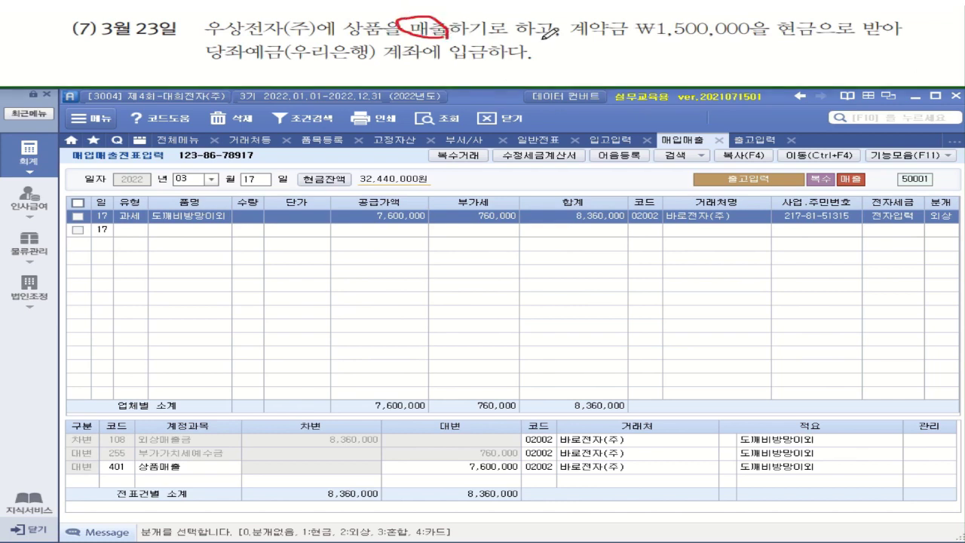
mouse_move(586, 39)
mouse_down()
mouse_move(781, 43)
mouse_move(813, 32)
mouse_move(802, 18)
mouse_up()
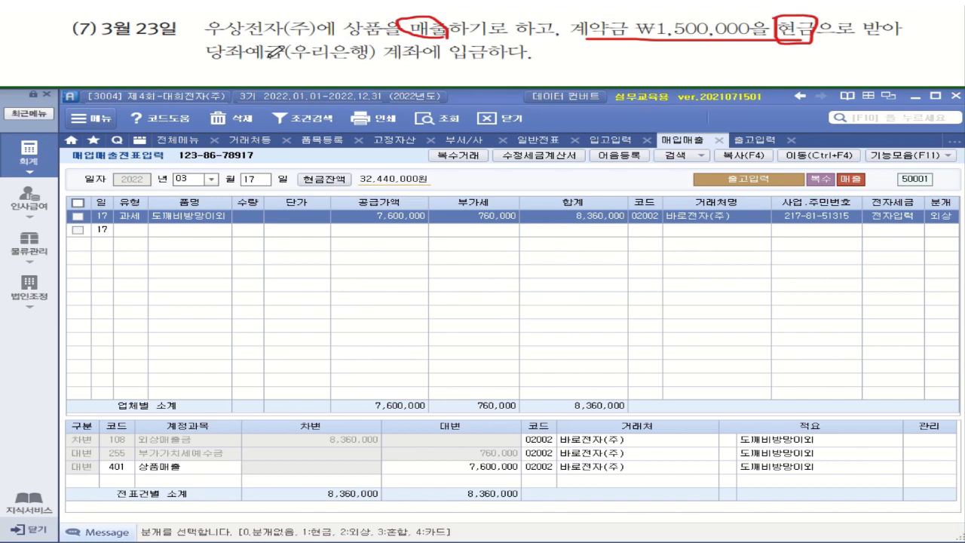
drag(208, 66, 526, 65)
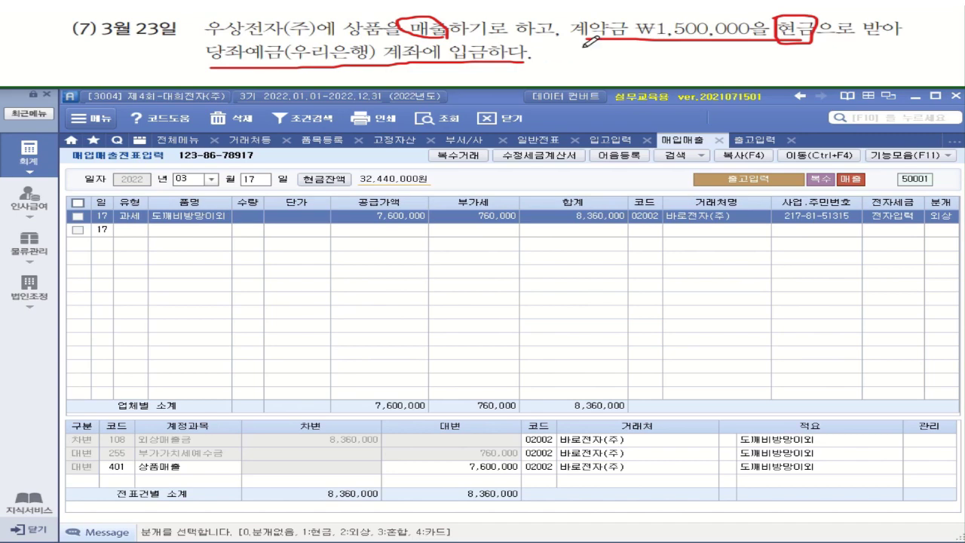
mouse_move(592, 47)
mouse_down()
mouse_move(592, 61)
mouse_move(597, 44)
mouse_move(612, 39)
mouse_move(612, 57)
mouse_move(601, 62)
mouse_move(650, 47)
mouse_move(644, 59)
mouse_move(667, 52)
mouse_move(693, 72)
mouse_up()
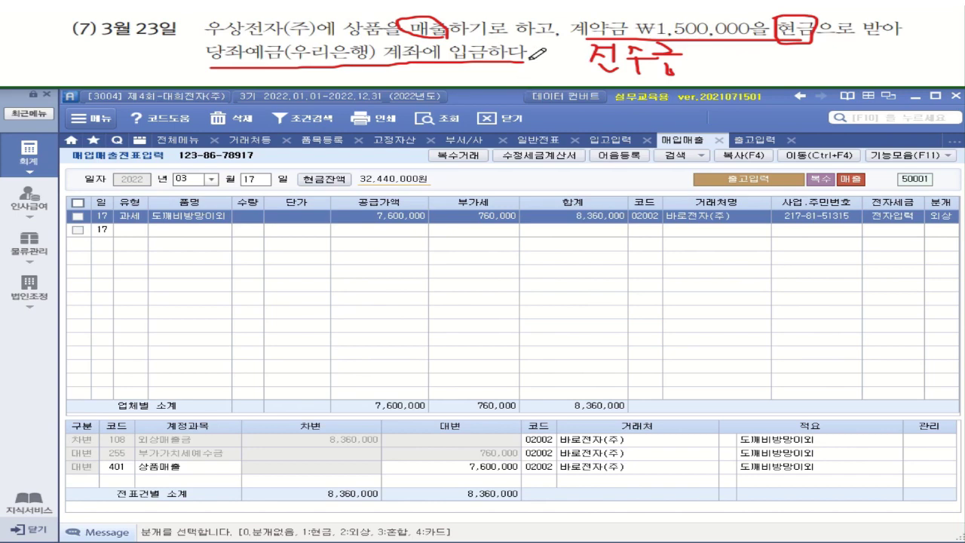
Step: Open 일반전표입력 and set the voucher date to 3월 23일
click(30, 162)
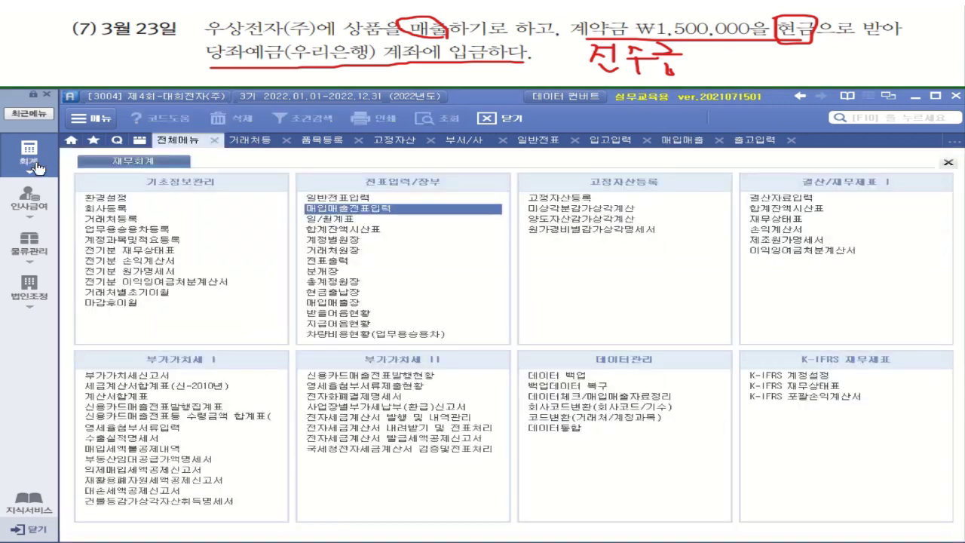
click(358, 198)
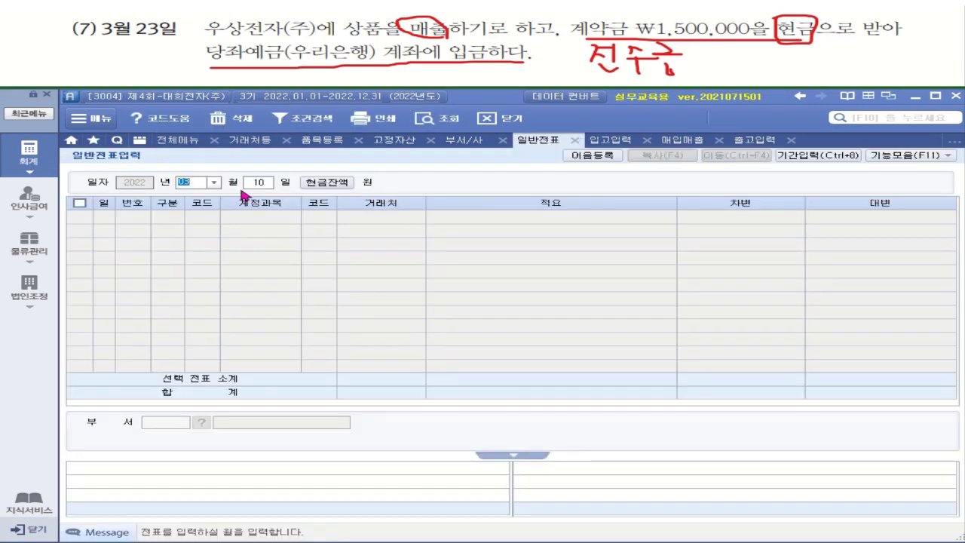
click(256, 186)
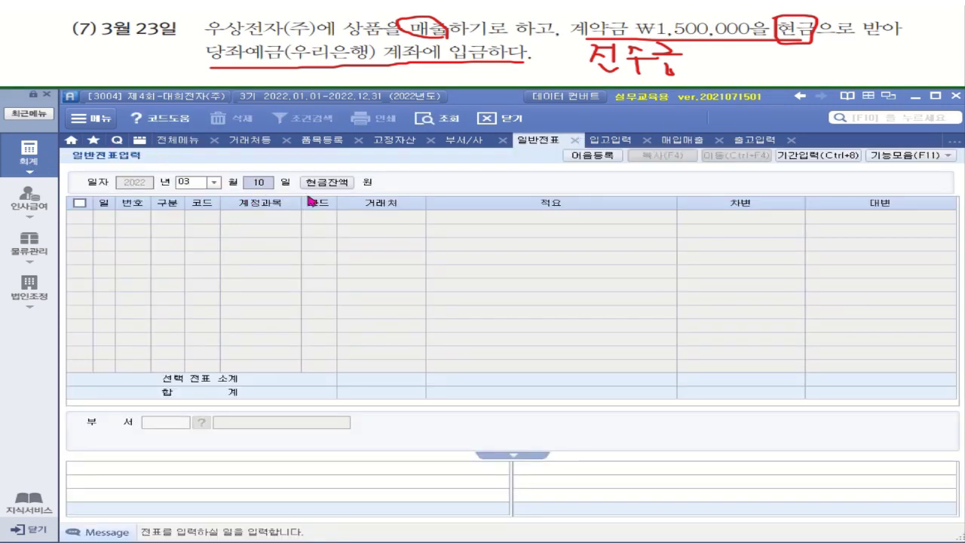
text(23)
key(Return)
Step: Enter a 차변 line for 102 당좌예금 with 거래처 98008 우리은행(당좌) and amount 1,500,000
text(3)
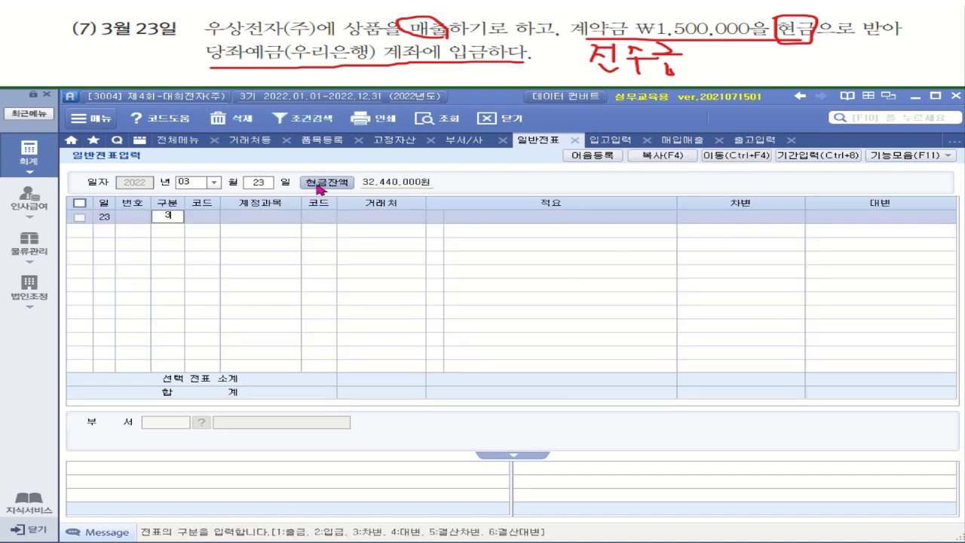
key(Return)
text(102)
key(Return)
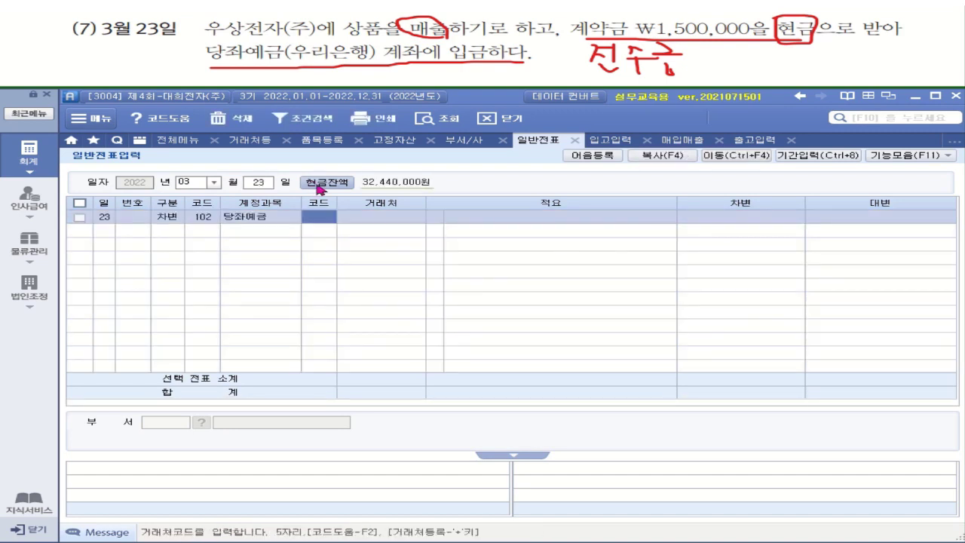
text(우리)
key(Return)
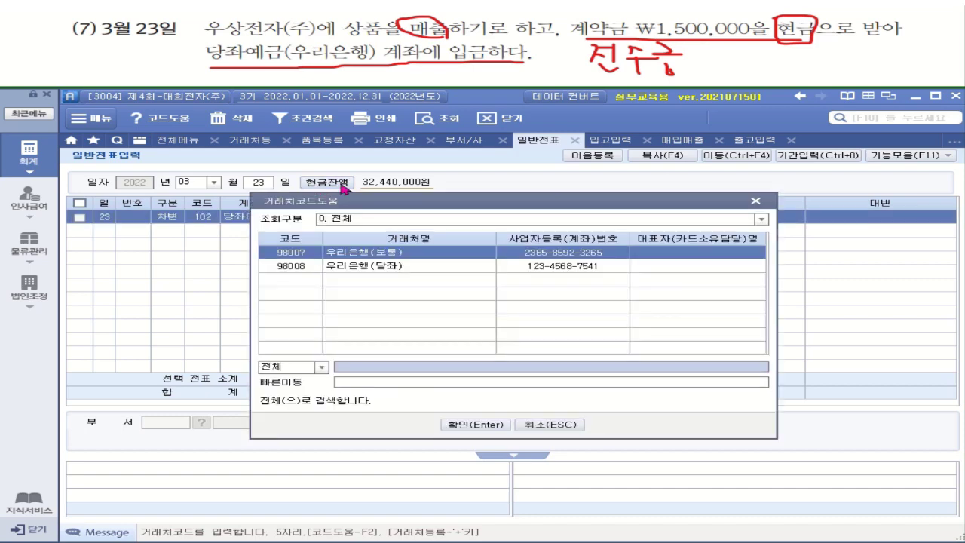
click(425, 266)
double_click(424, 266)
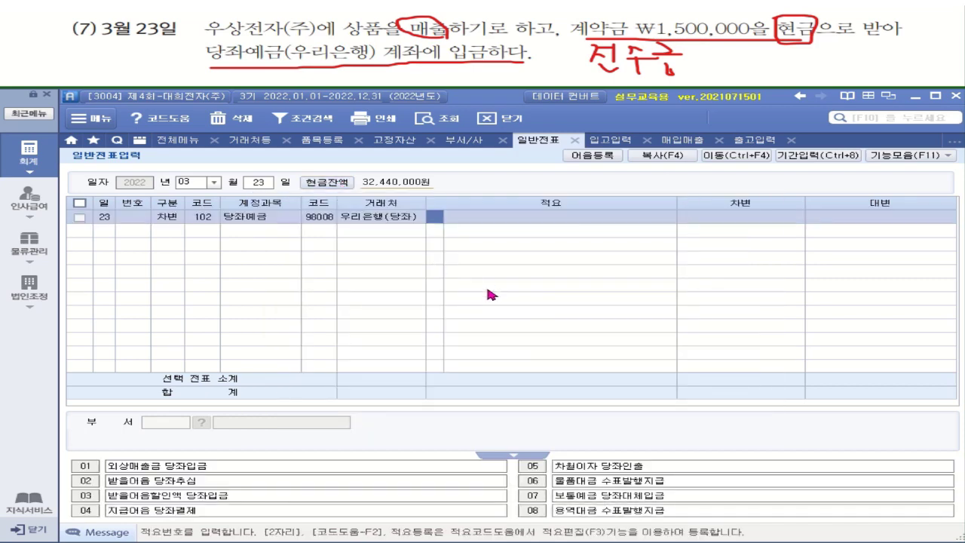
click(780, 217)
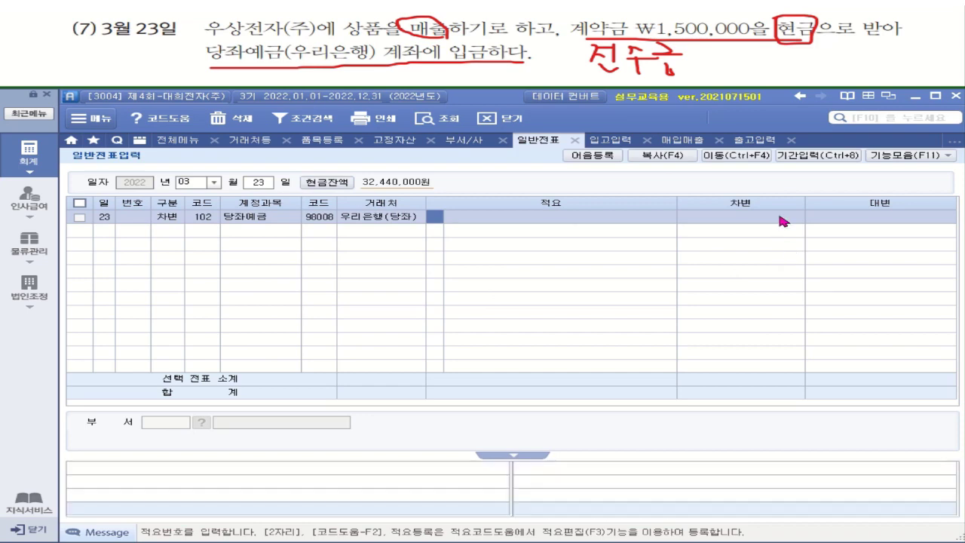
text(1,500,000)
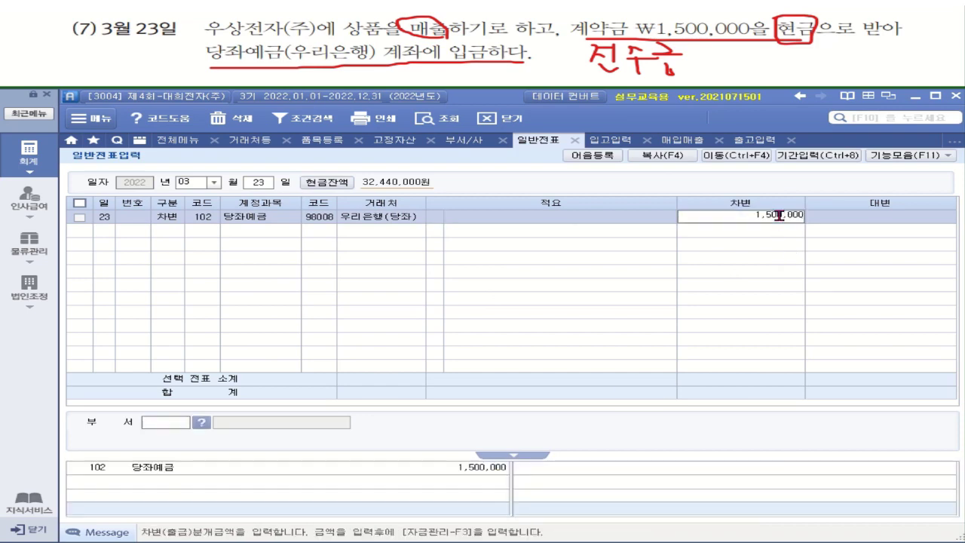
key(Return)
Step: Add a 대변 line with account 259 선수금 to the 3월 23일 voucher
click(181, 236)
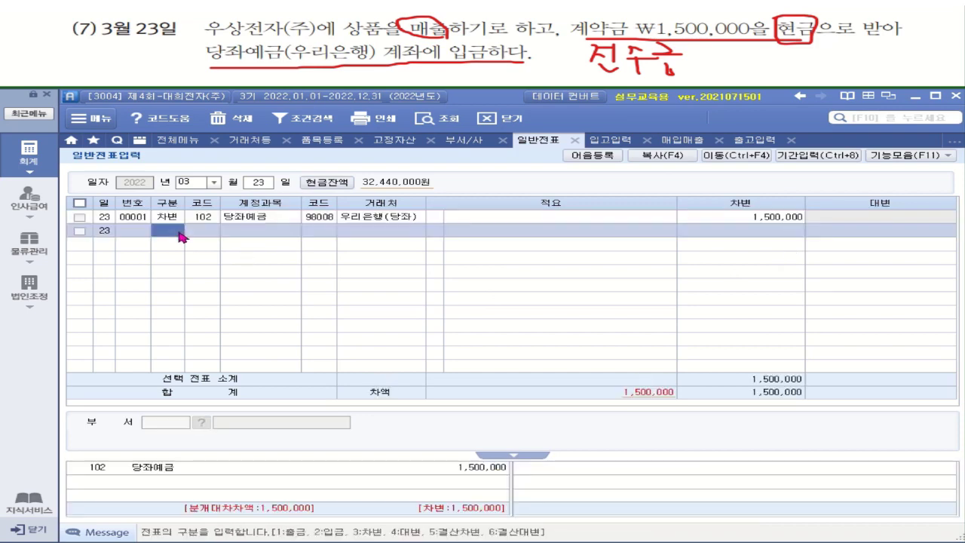
text(4)
text(선수)
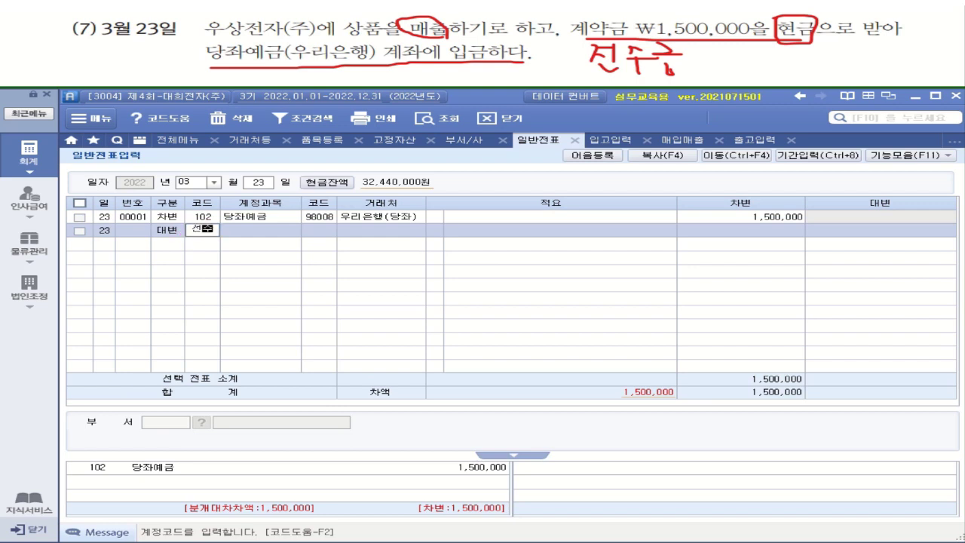
key(Return)
key(Return)
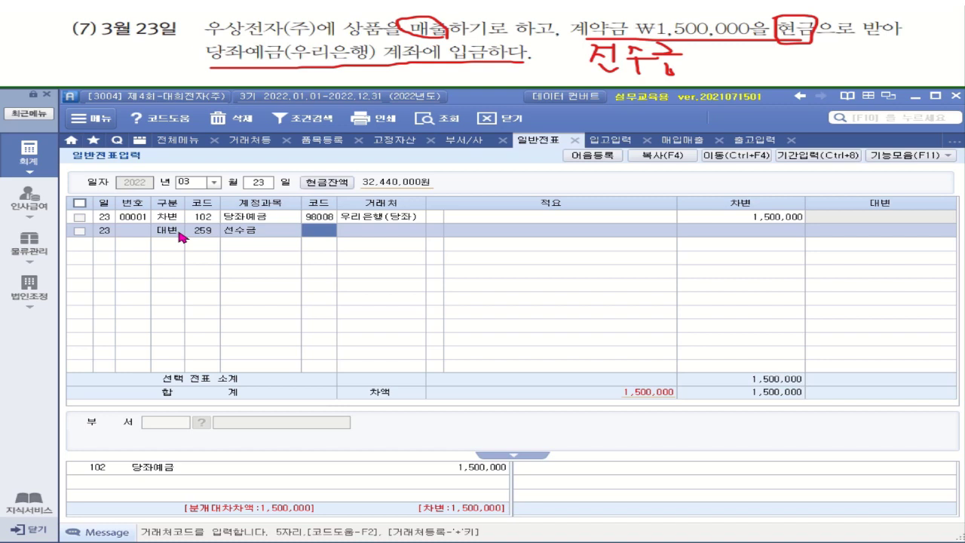
Step: Set the 선수금 line's 거래처 to 03000 우상전자(주) and its 대변 amount to 1,500,000
text(우사ㅇ)
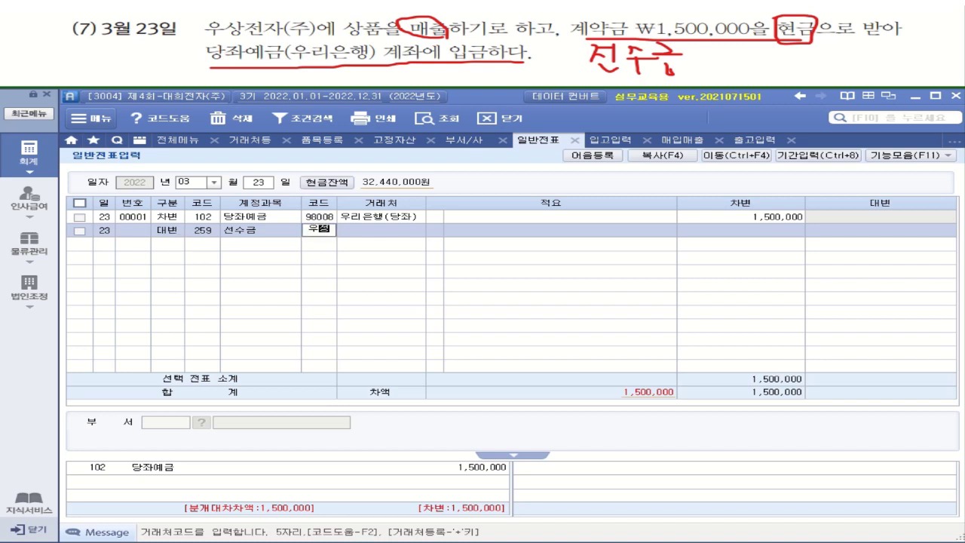
key(Return)
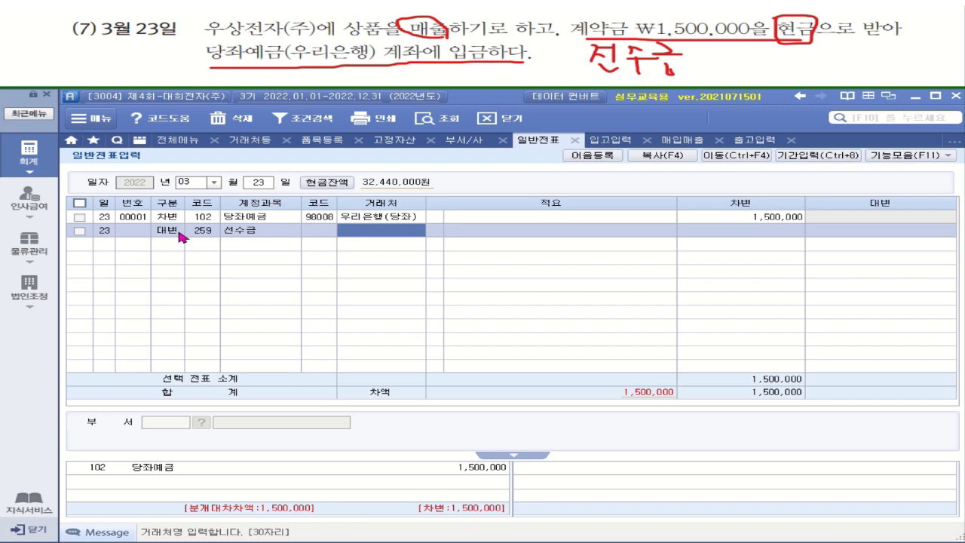
click(318, 232)
text(웃)
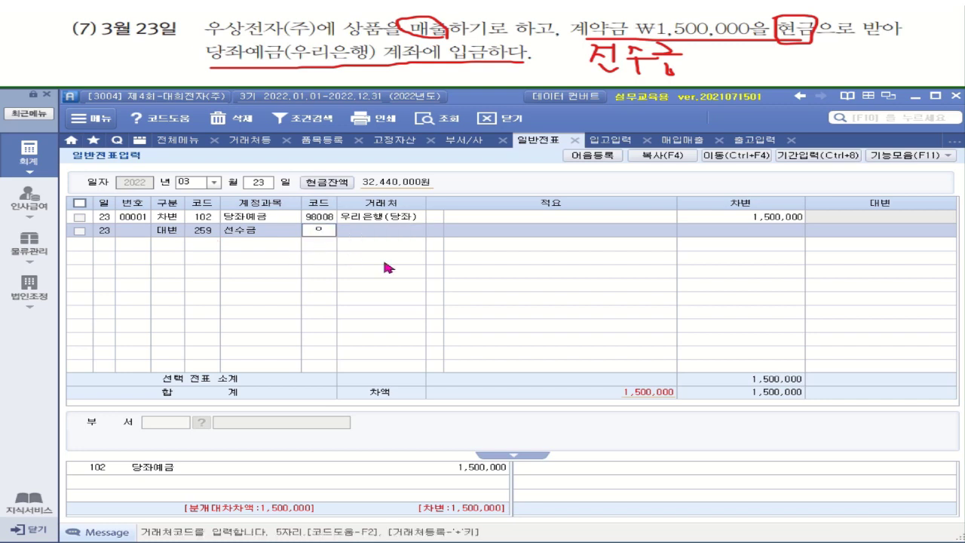
text(ㅏㅇ)
key(Return)
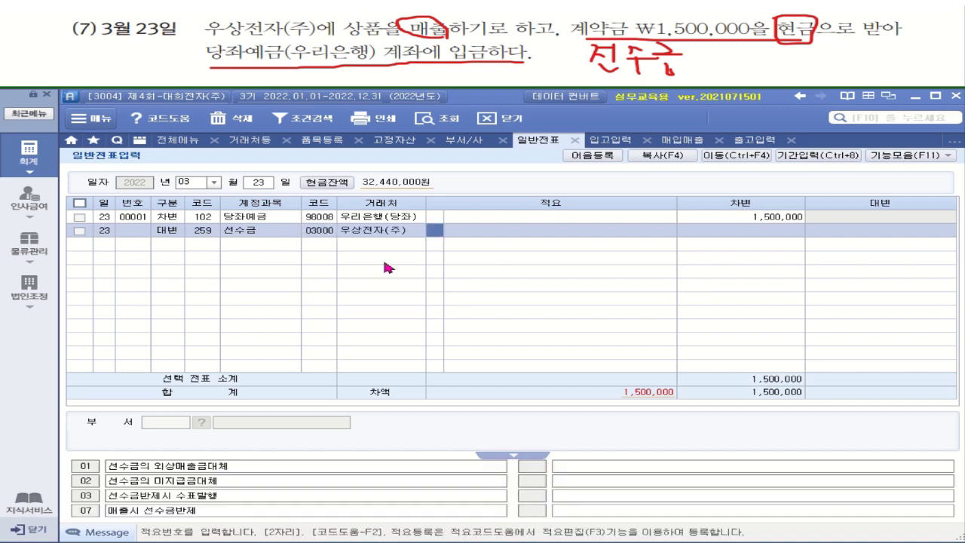
click(870, 231)
text(1,500,000)
key(Return)
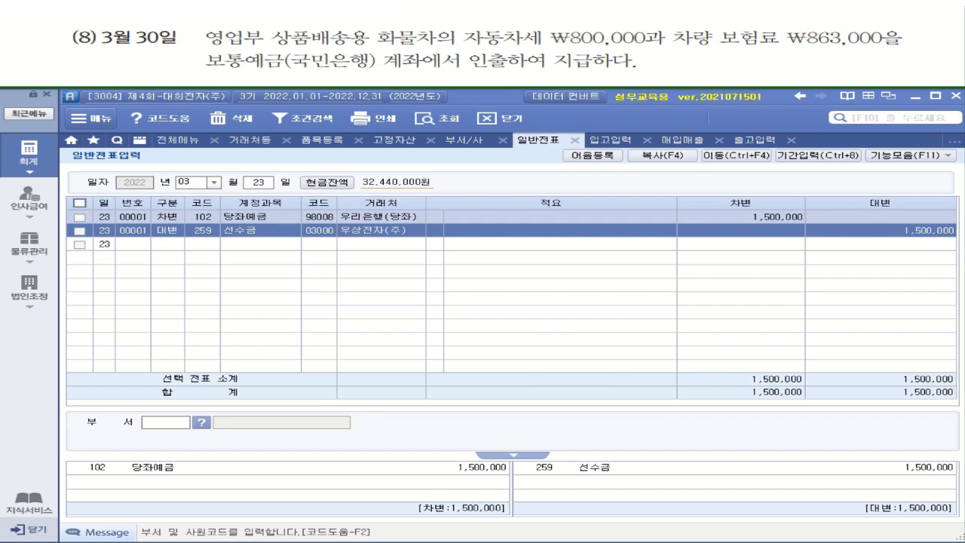
drag(466, 46, 624, 45)
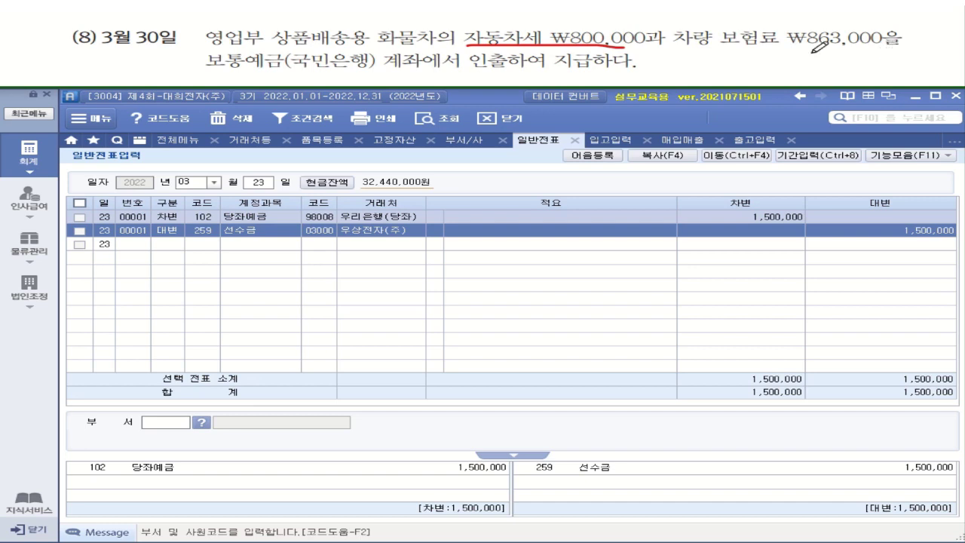
drag(205, 70, 375, 70)
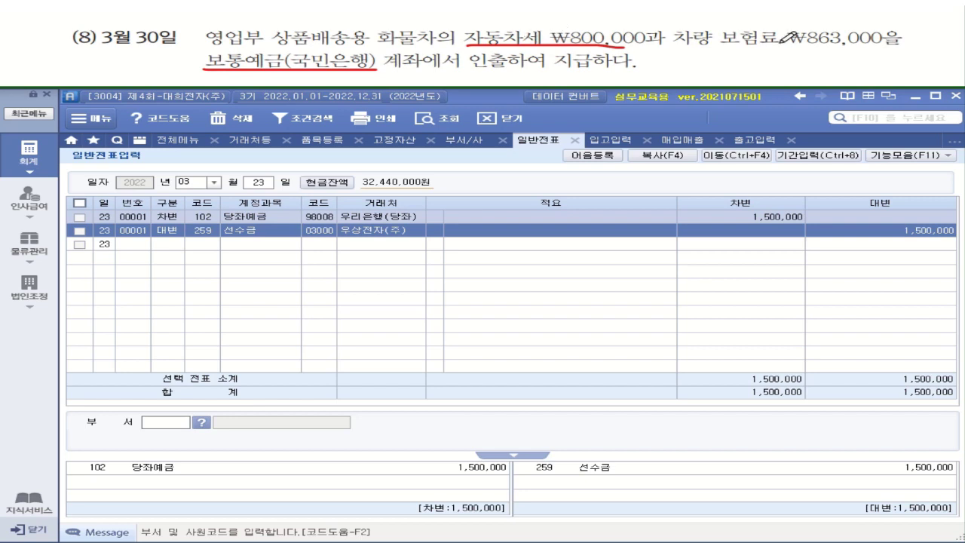
drag(751, 47, 877, 48)
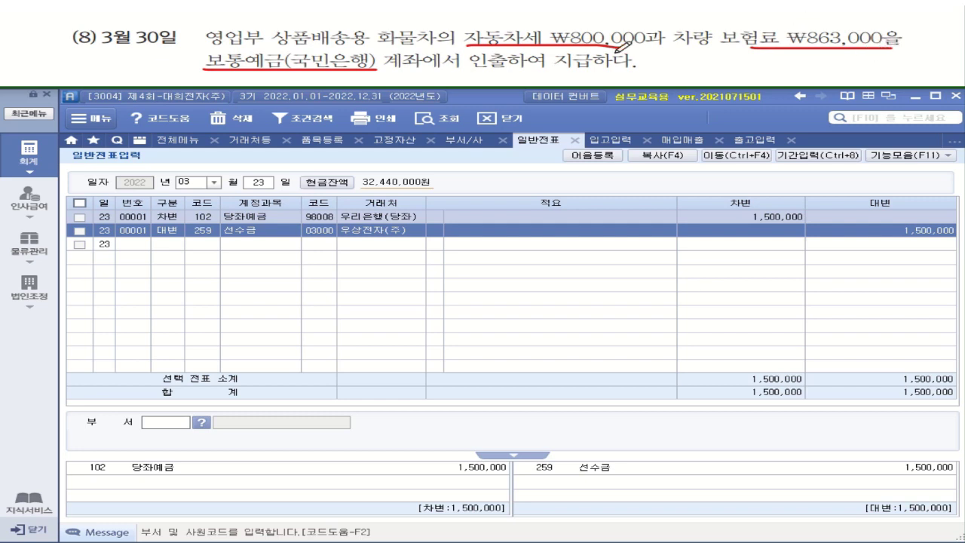
Step: Switch the voucher date to 3월 30일 and enter a 차변 line for 817 세금과공과 with amount 800,000
click(256, 184)
text(30)
key(Return)
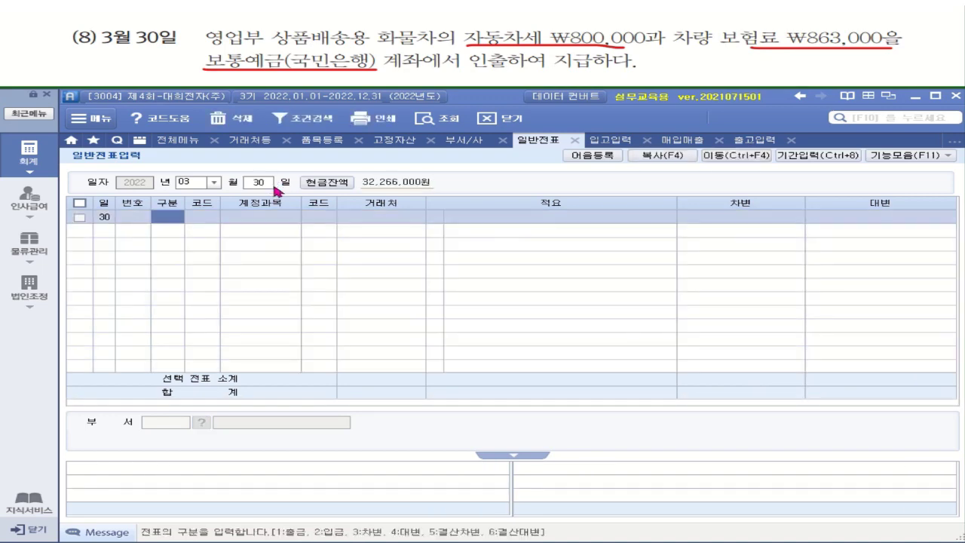
text(ㅅㅔㄱ)
key(Return)
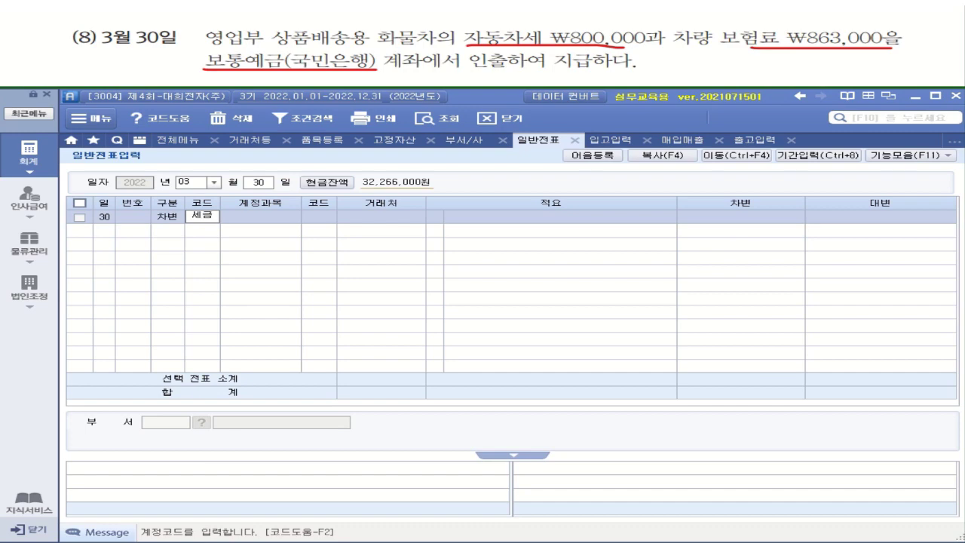
double_click(466, 329)
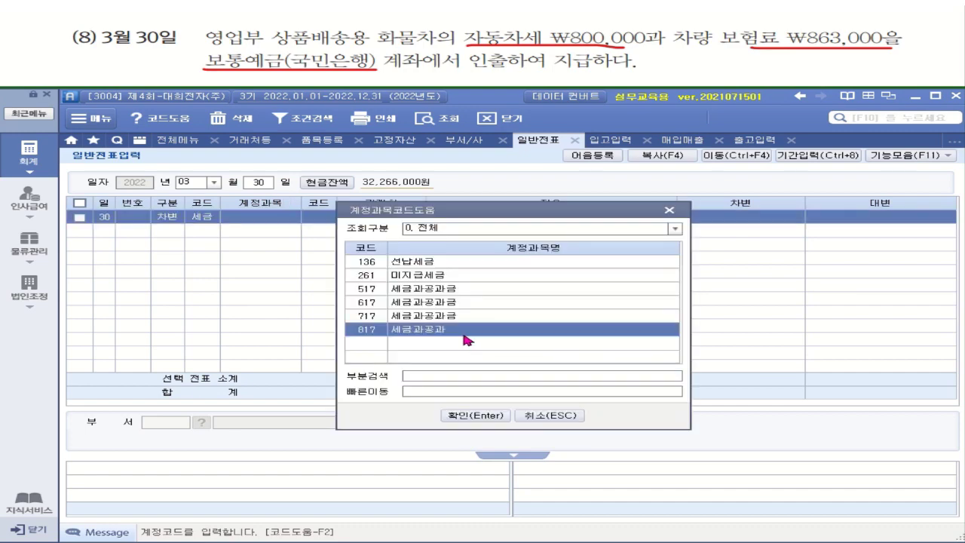
click(738, 221)
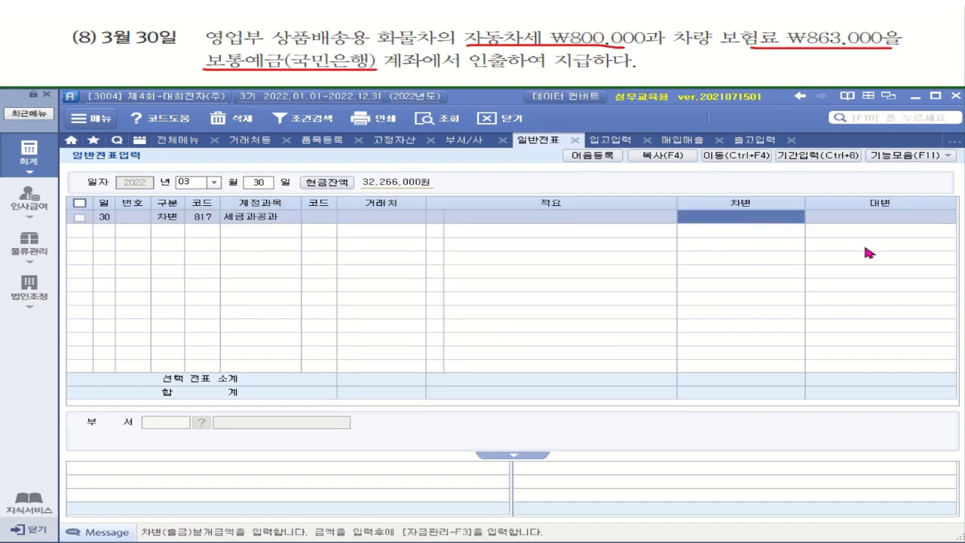
text(8000000)
key(Return)
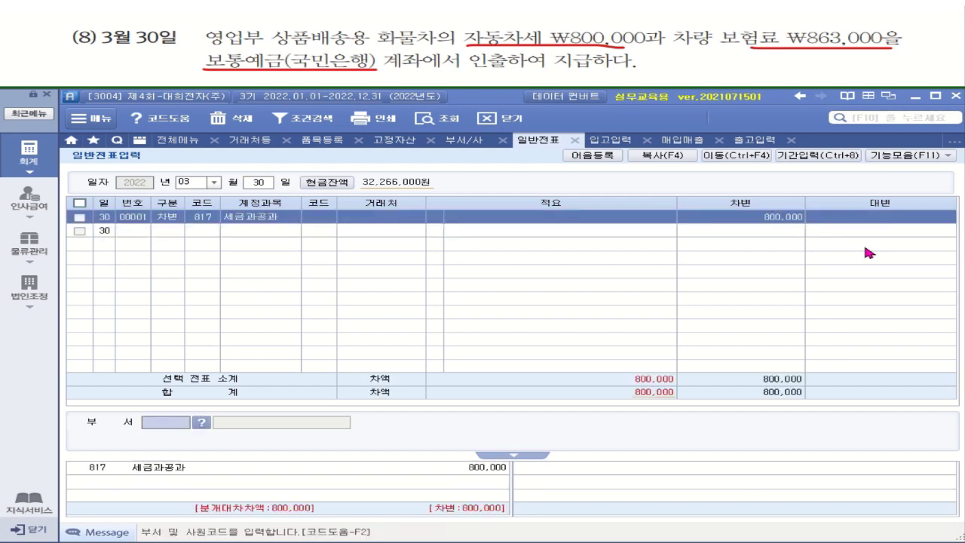
Step: Add a 차변 line for 821 보험료 with amount 863,000 to the 3월 30일 voucher
click(175, 233)
text(3)
key(Return)
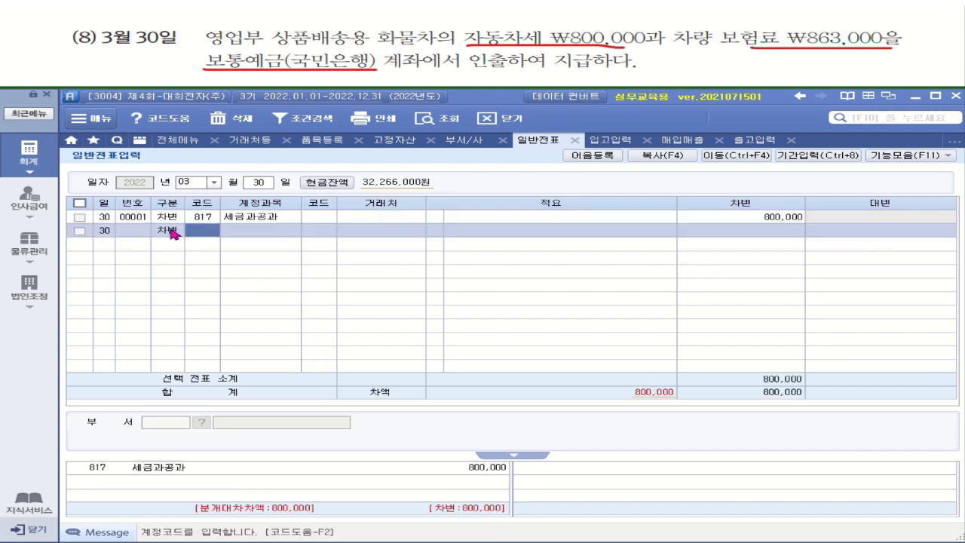
text(보험)
key(Return)
drag(677, 290, 679, 361)
click(409, 346)
double_click(408, 349)
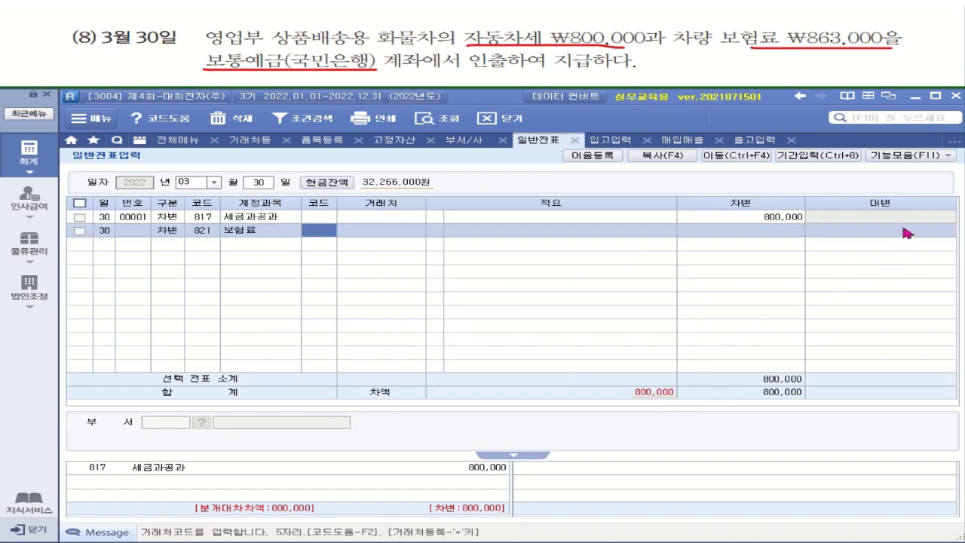
click(770, 234)
text(863000)
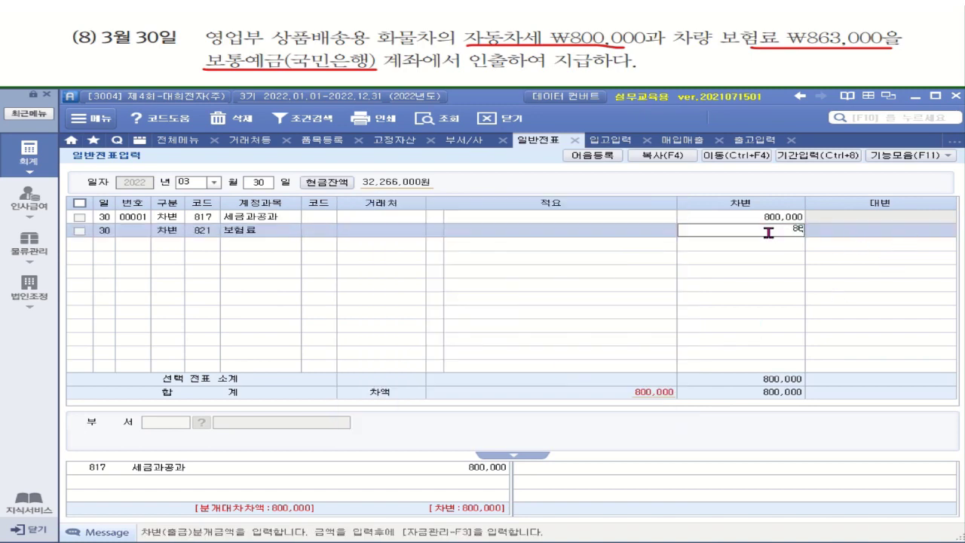
key(Return)
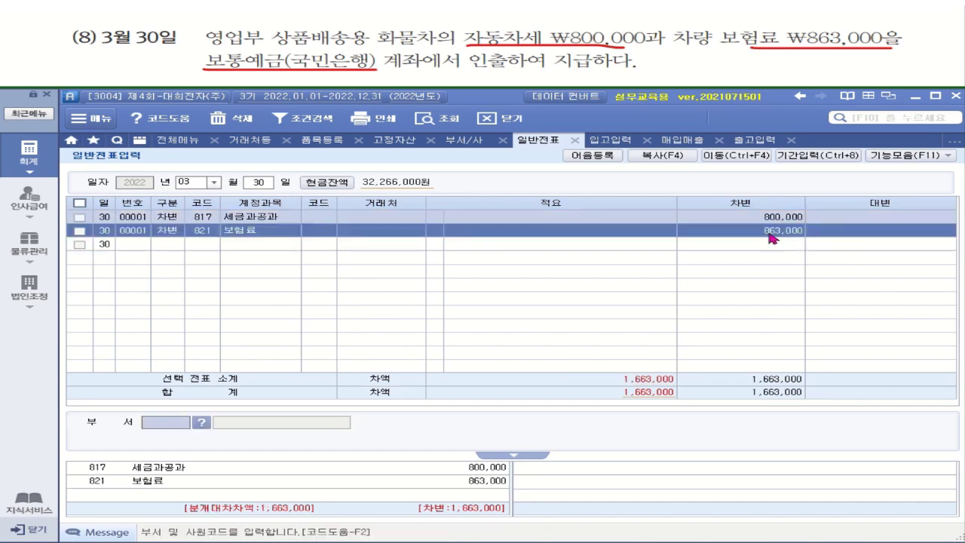
Step: Add a 대변 line with account 103 보통예금 to the 3월 30일 voucher
key(Return)
text(4)
key(Return)
text(103)
key(Return)
Step: Set the 보통예금 line's 거래처 to 98001 국민은행(보통) and its 대변 amount to 1,663,000
text(국ㅁㅣㄴ)
key(Return)
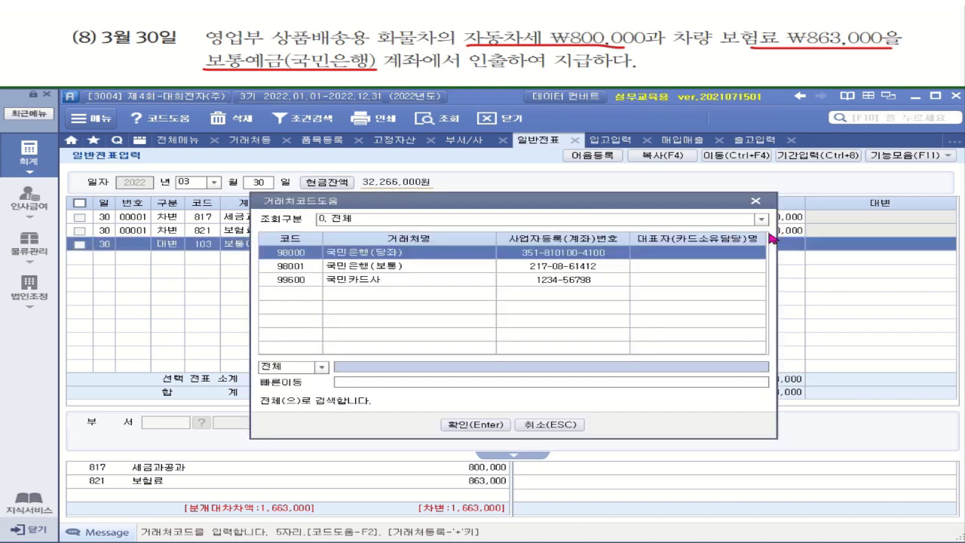
key(Down)
key(Return)
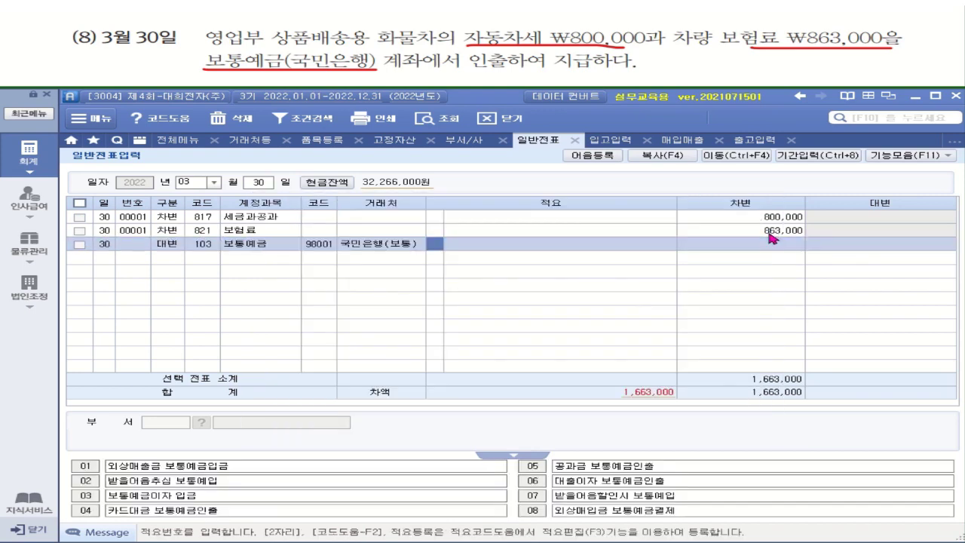
click(939, 248)
text(1663000)
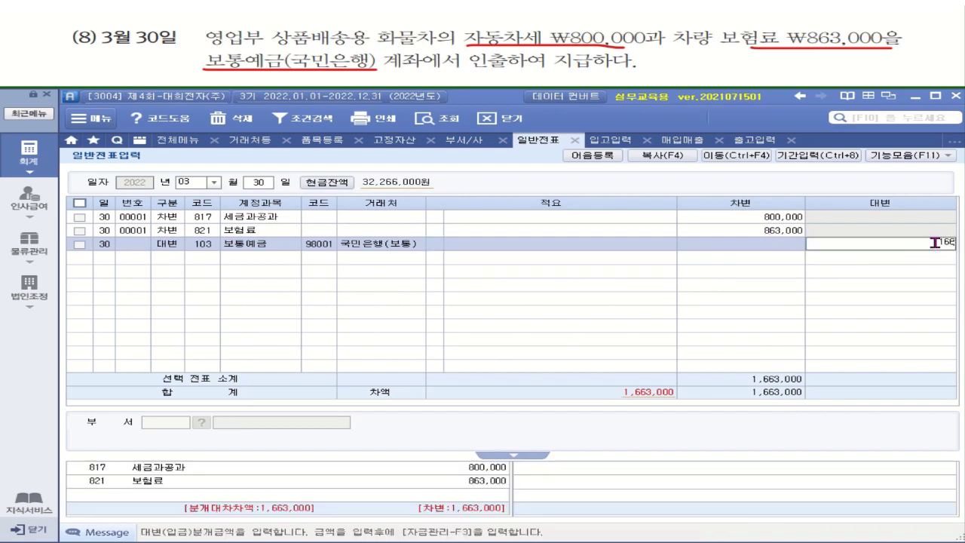
key(Return)
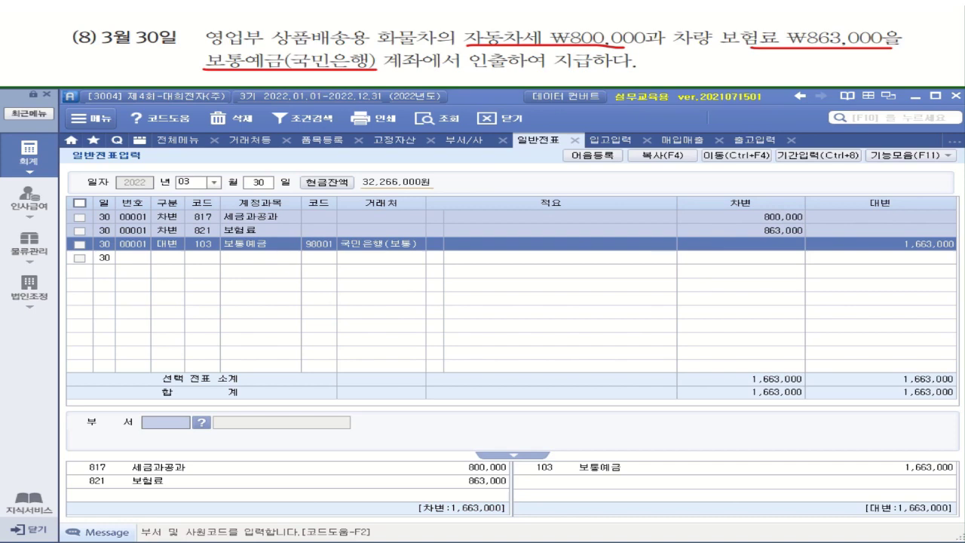
key(Return)
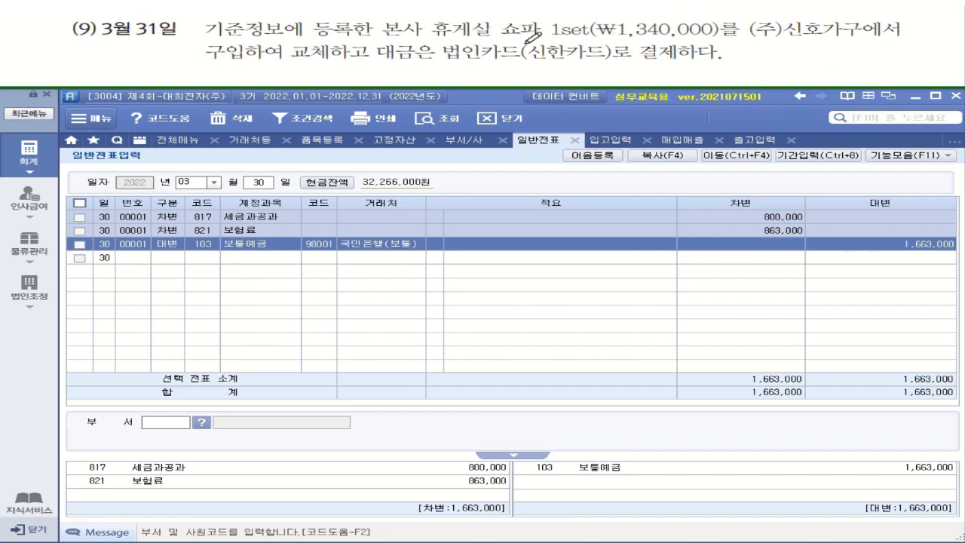
drag(502, 37, 562, 37)
drag(629, 37, 713, 36)
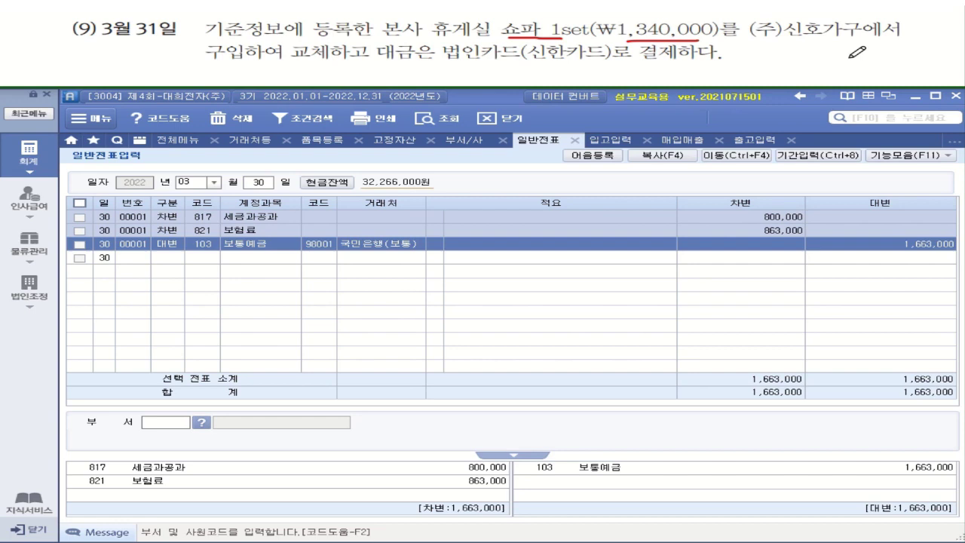
drag(442, 63, 687, 62)
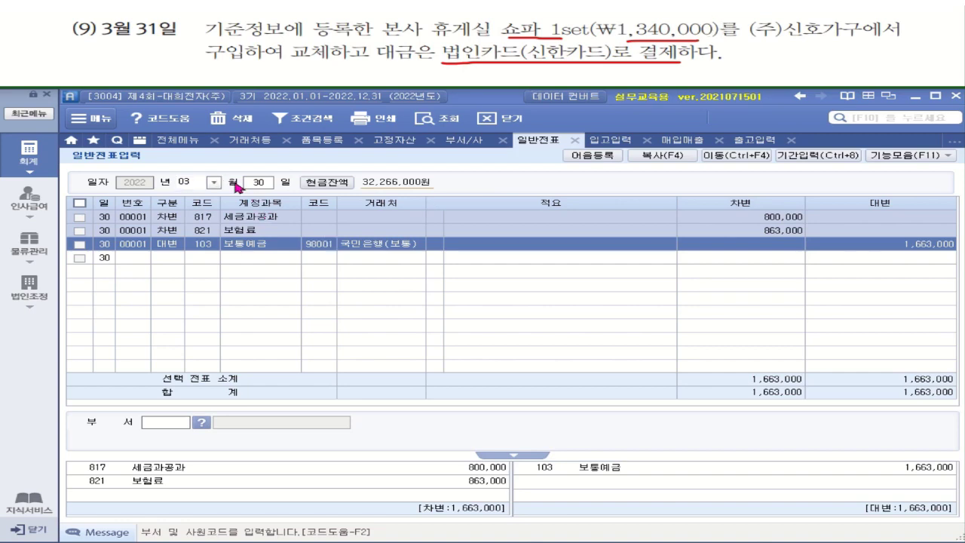
Step: Switch the voucher date to 3월 31일
click(258, 185)
text(3)
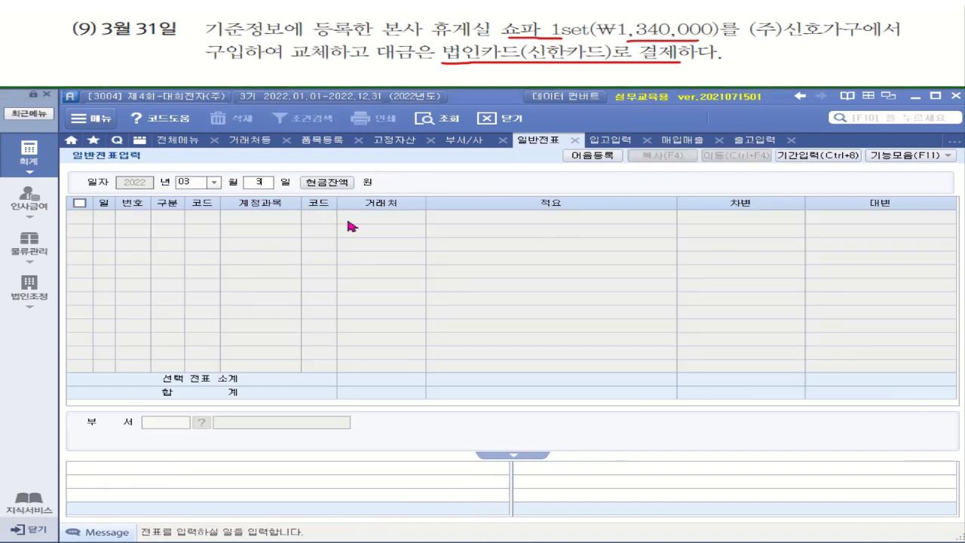
text(1)
key(Return)
Step: Enter a 차변 line for 212 비품 with amount 1,340,000 in the 3월 31일 voucher
text(3)
key(Return)
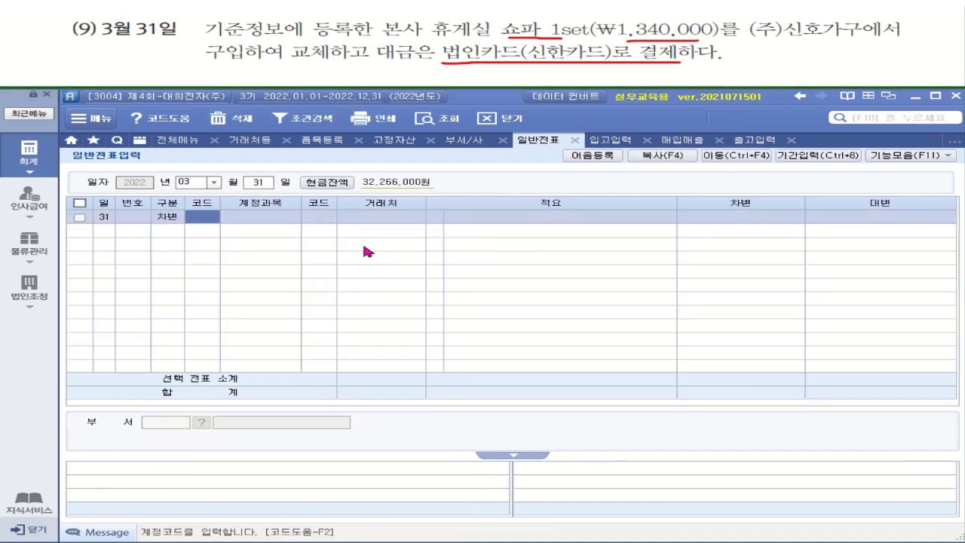
text(비품)
key(Return)
key(Return)
key(Return)
key(Return)
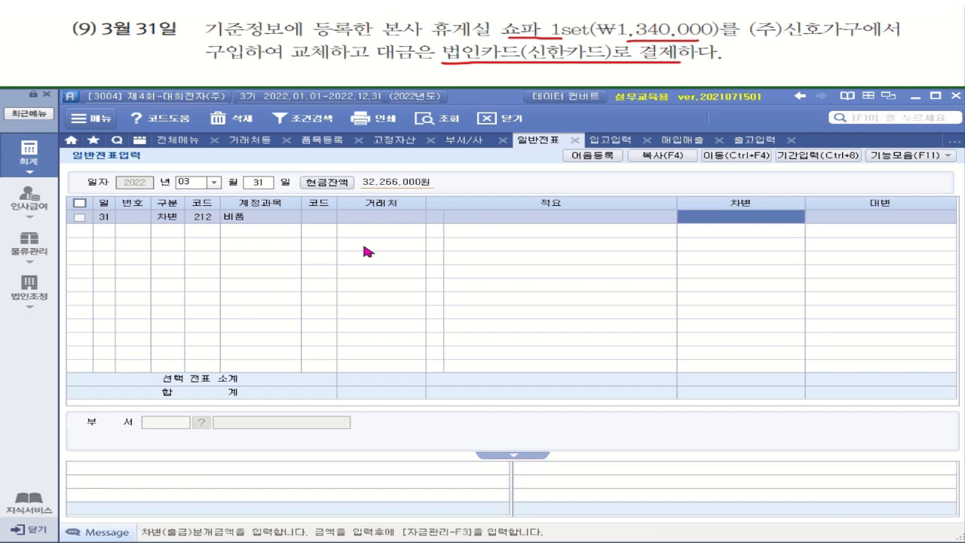
text(1340000)
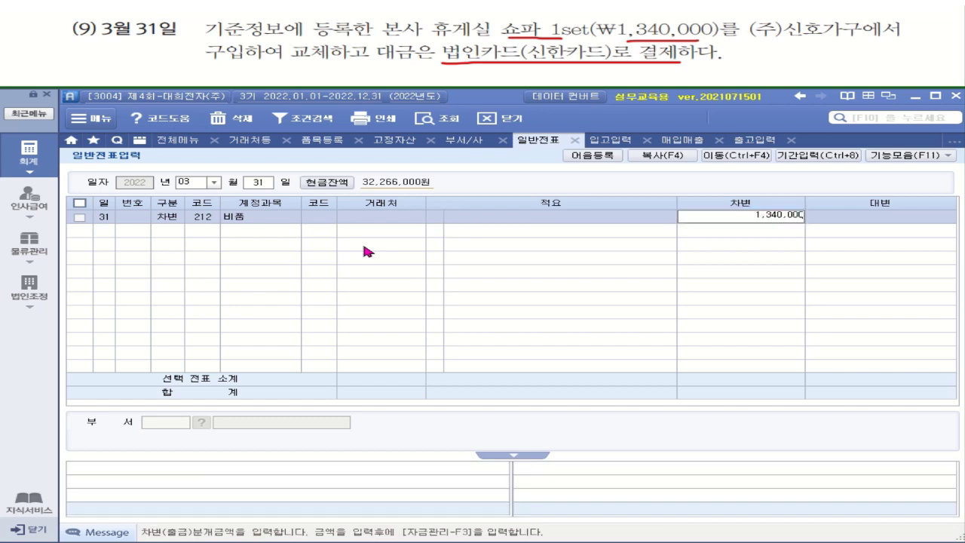
key(Return)
Step: Add a 대변 line with account 253 미지급금 to the 3월 31일 voucher
text(4)
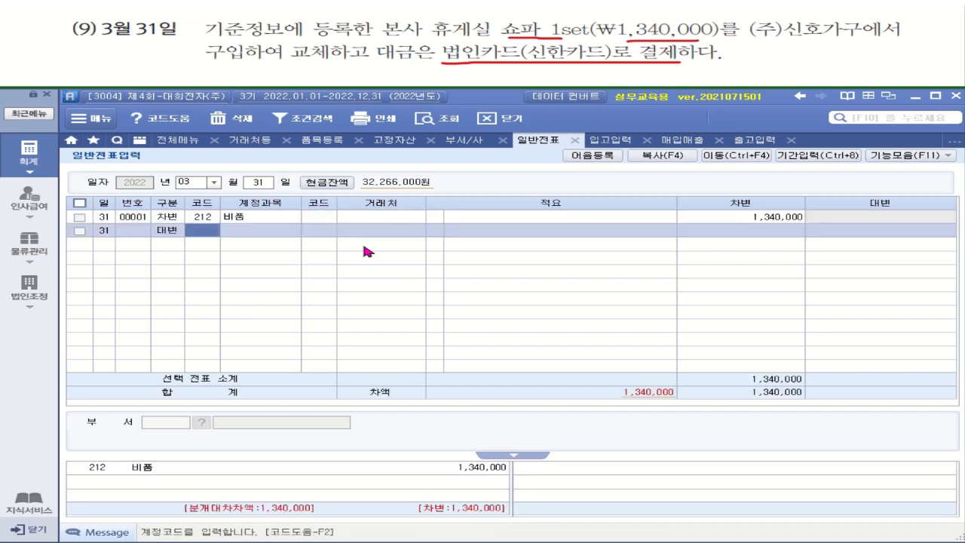
text(미지)
key(Return)
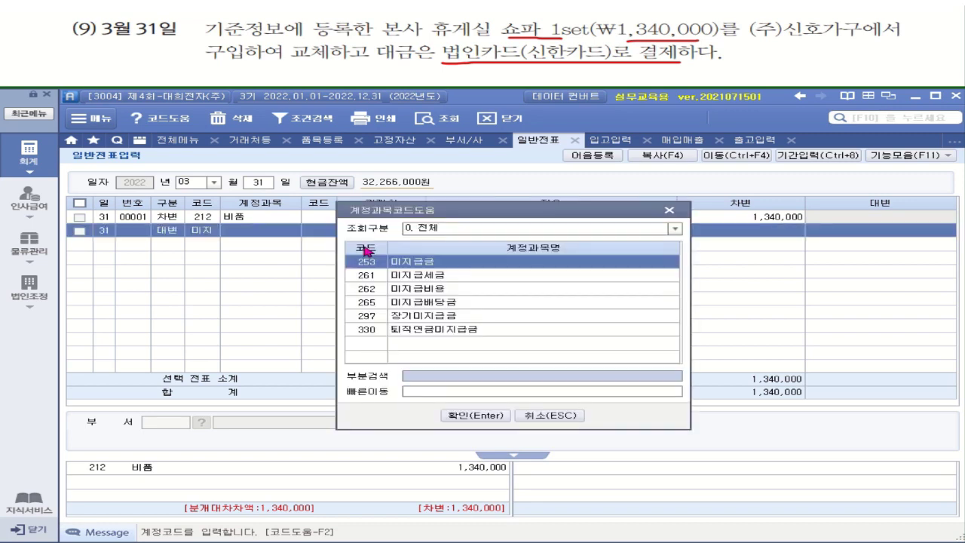
key(Return)
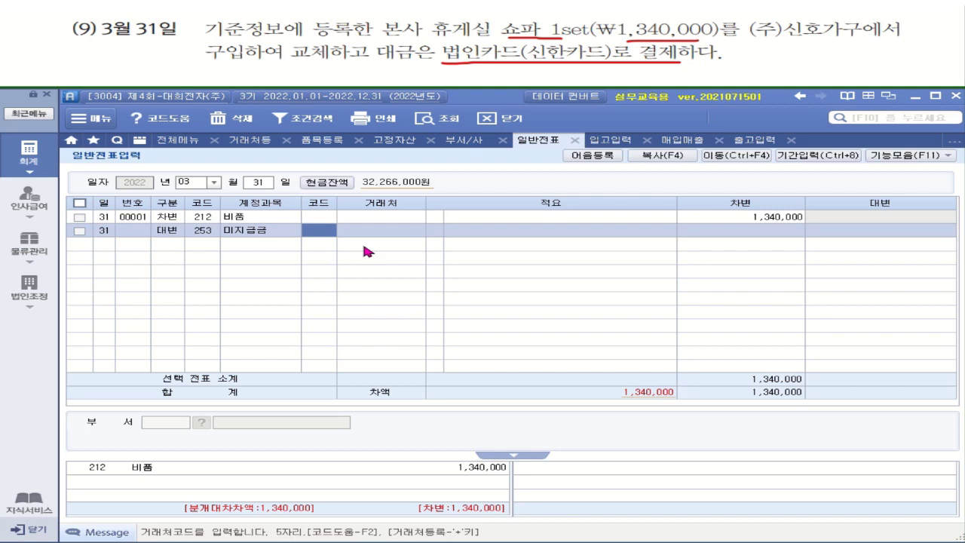
Step: Set the 미지급금 line's 거래처 to 99601 신한카드법인 and its 대변 amount to 1,340,000
text(신한)
key(Return)
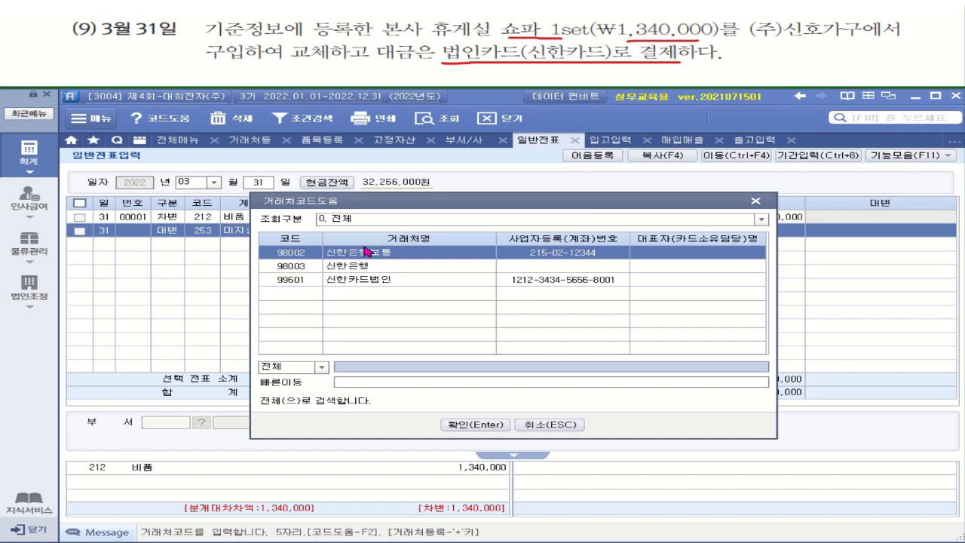
click(414, 282)
key(Return)
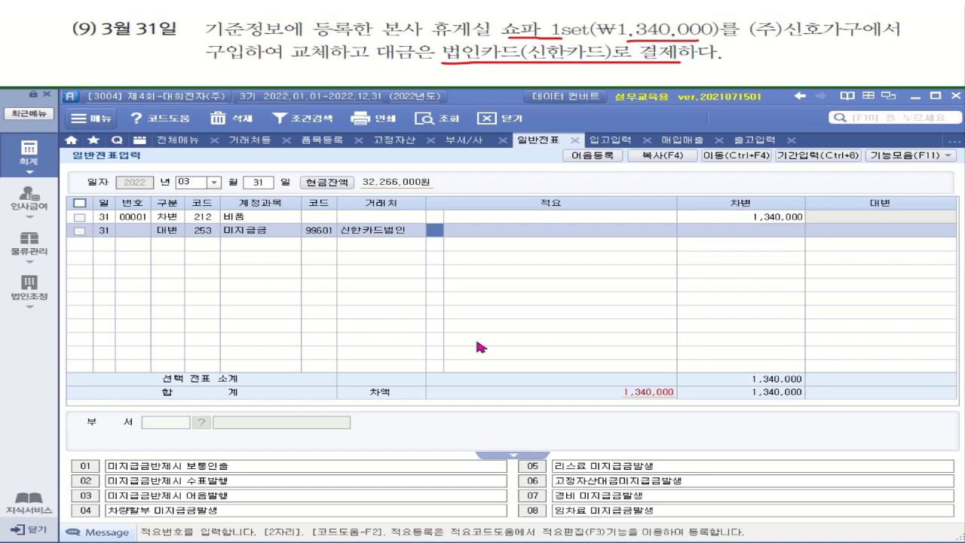
key(Return)
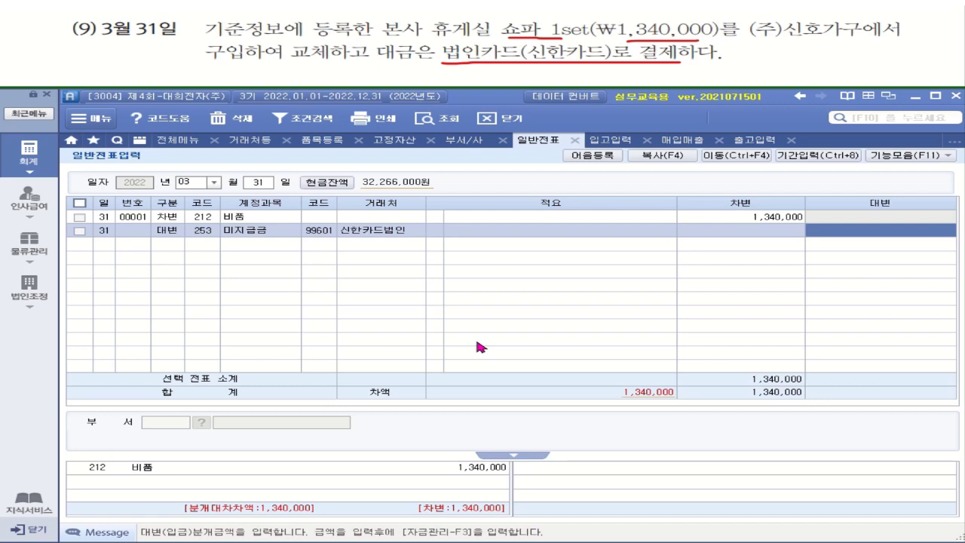
text(1340000)
key(Return)
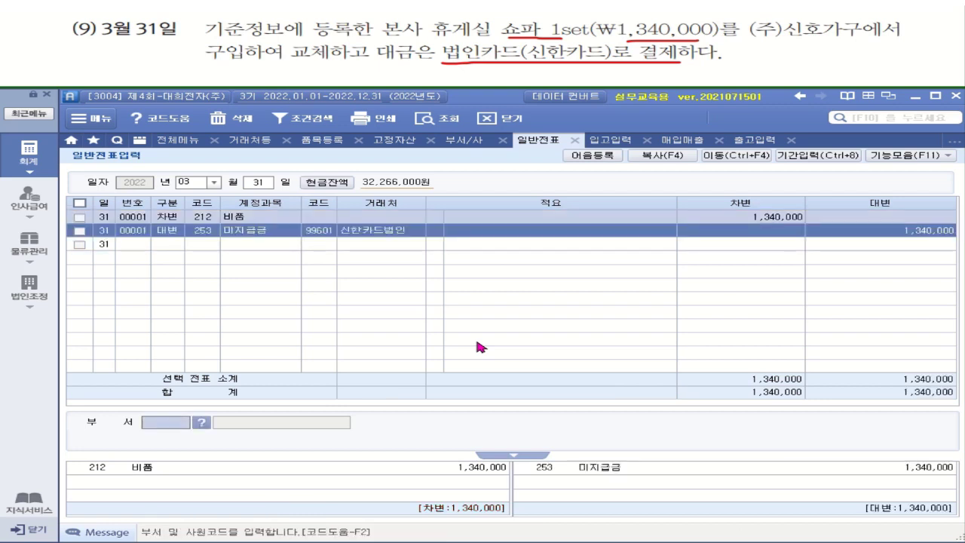